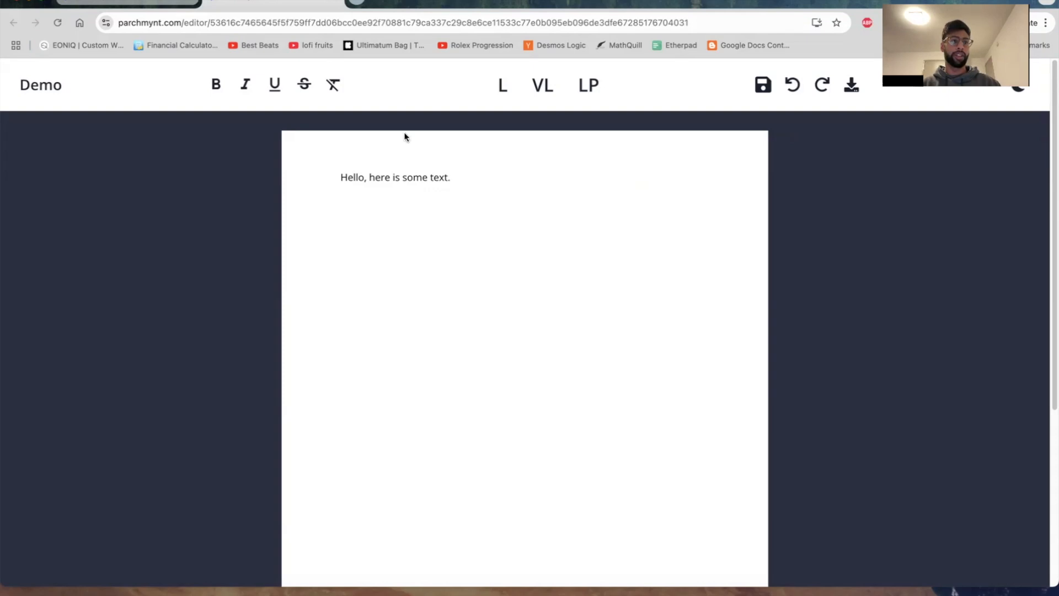
- Look over the Parchmynt document list and return to the open Demo document
left_click(179, 2)
scroll(132, 95, "up", 1)
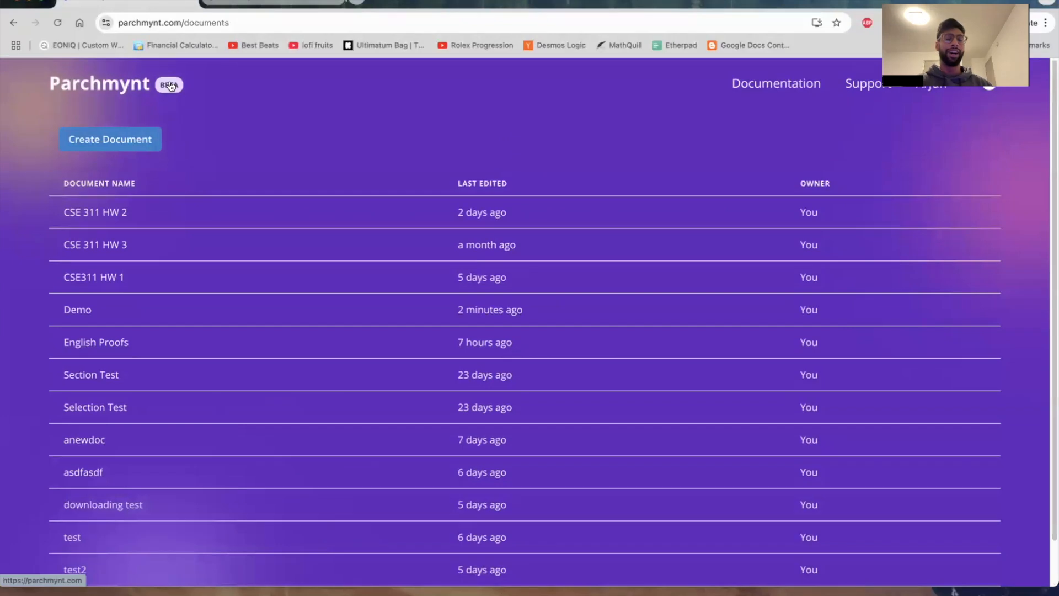
left_click(245, 2)
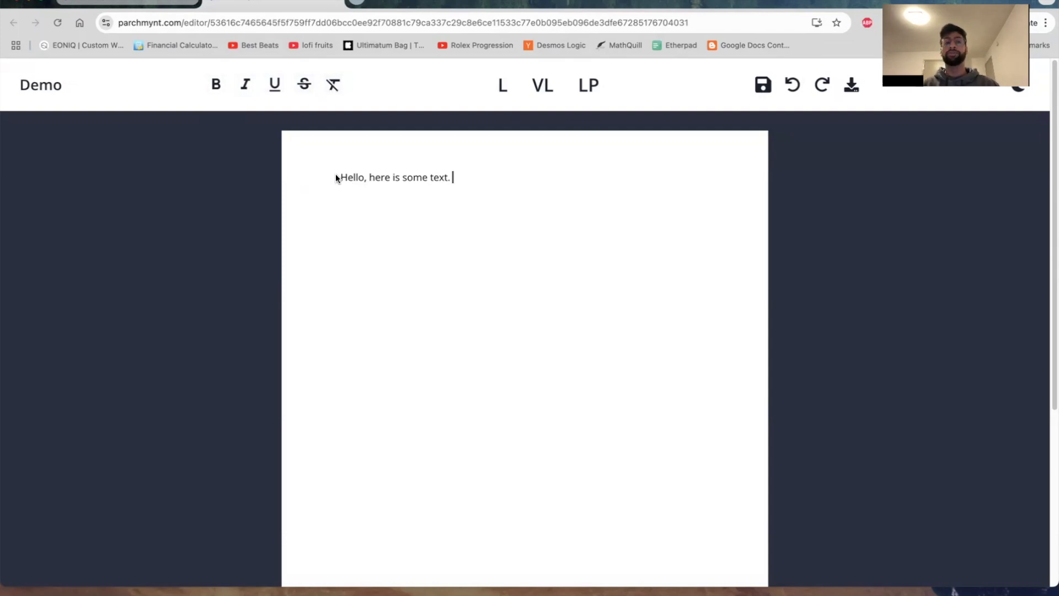
- Select the opening characters "Hello, here i" and switch bold and italic formatting on and off
left_click_drag(338, 176, 396, 178)
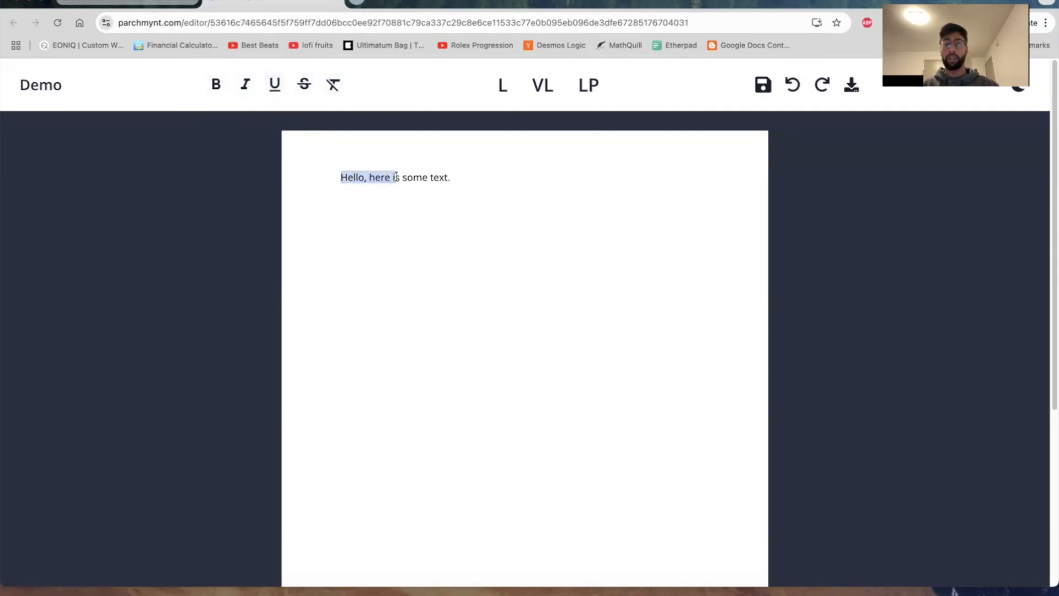
left_click(219, 88)
left_click(220, 90)
left_click(248, 91)
left_click(248, 91)
left_click(248, 91)
left_click(219, 90)
left_click(219, 90)
left_click(249, 90)
- Switch bold, italic, underline and strikethrough on and off for the selected opening characters
key("ctrl+b")
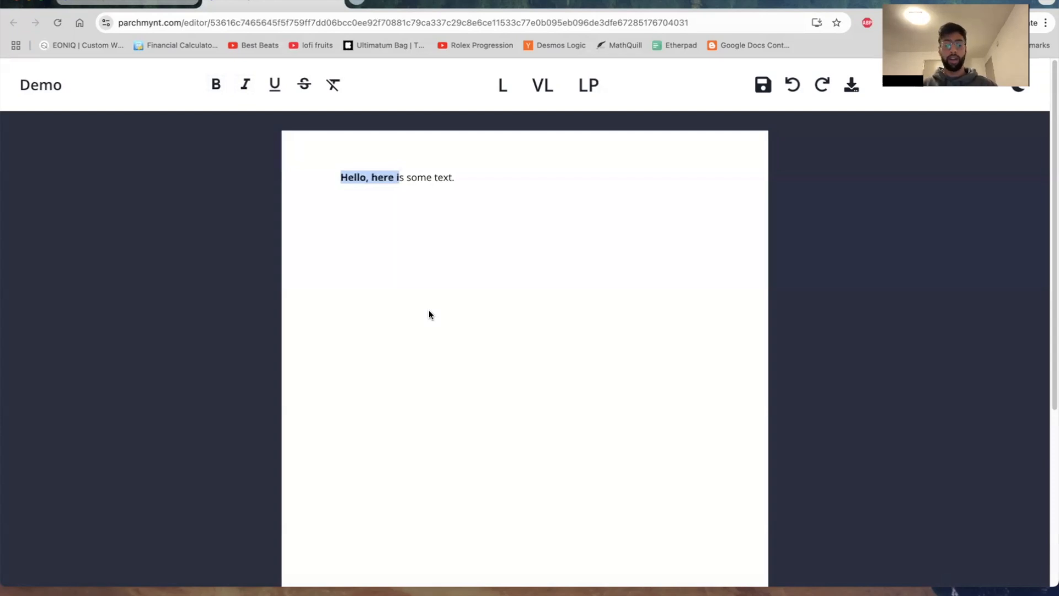
key("ctrl+b")
key("ctrl+i")
key("ctrl+i")
key("ctrl+u")
key("ctrl+i")
key("ctrl+u")
key("ctrl+i")
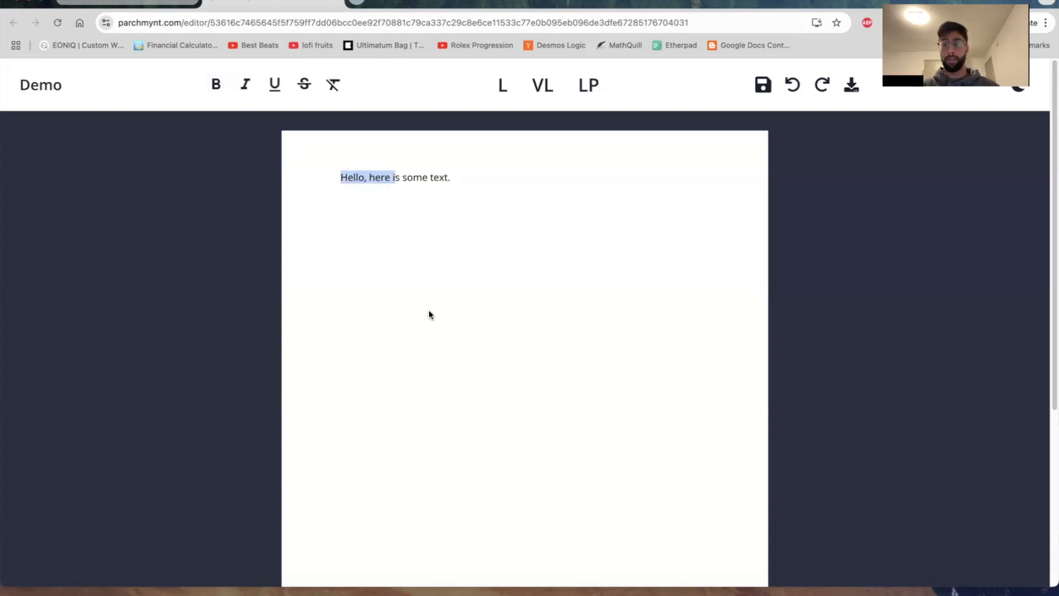
key("super+shift+x")
key("super+shift+x")
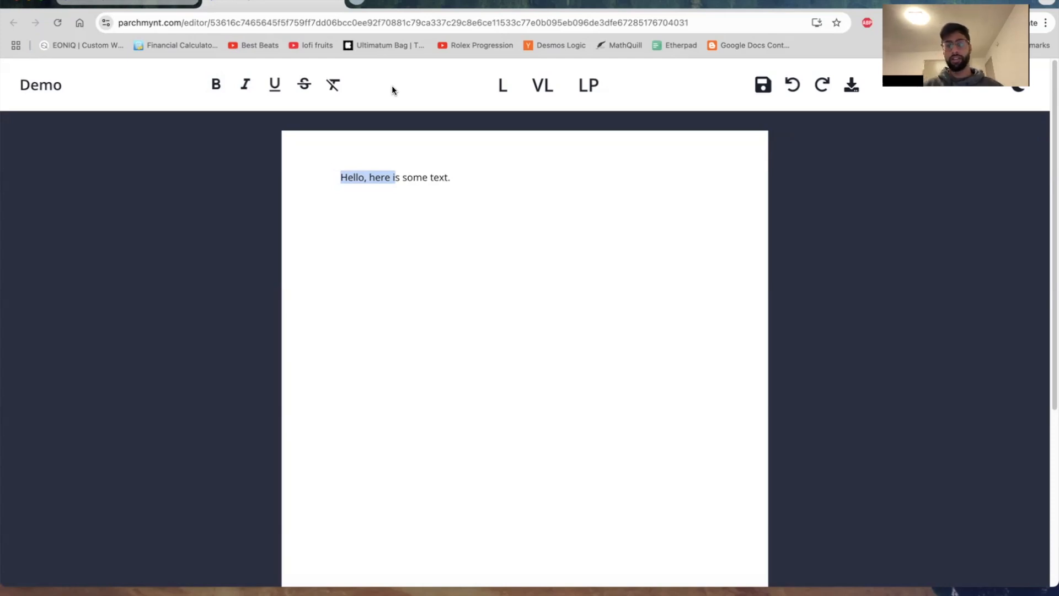
- Apply bold, underline and strikethrough to the selected opening characters, and clear all their formatting
key("super+b")
key("super+u")
key("super+shift+x")
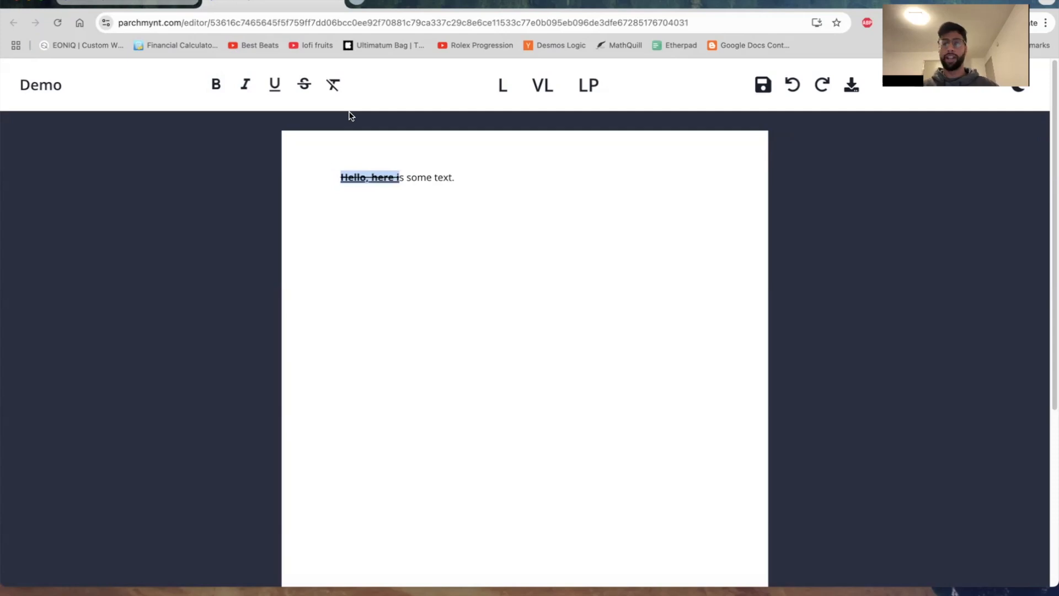
key("super+backslash")
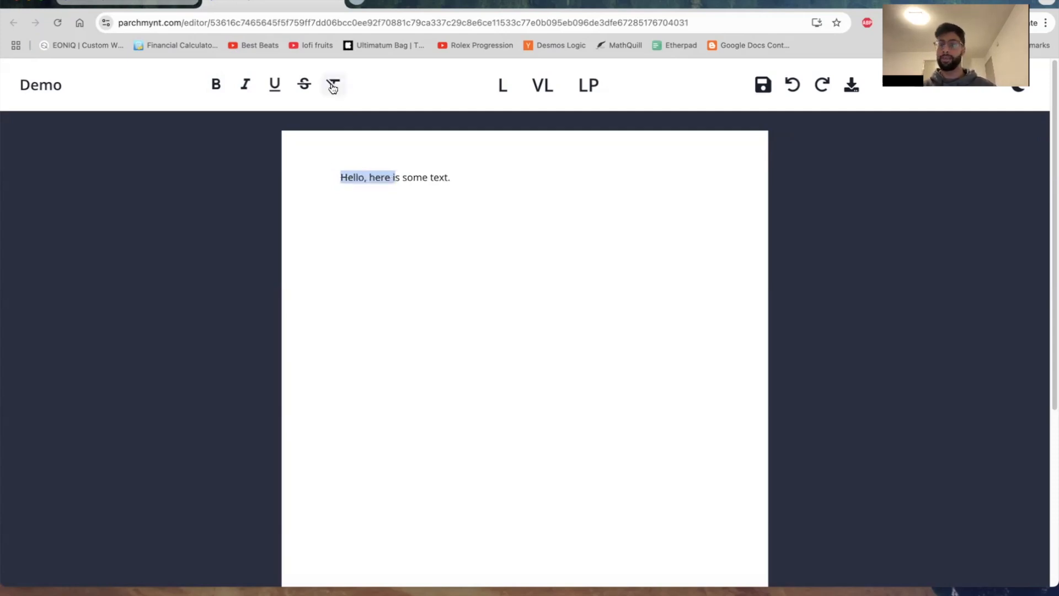
left_click(393, 194)
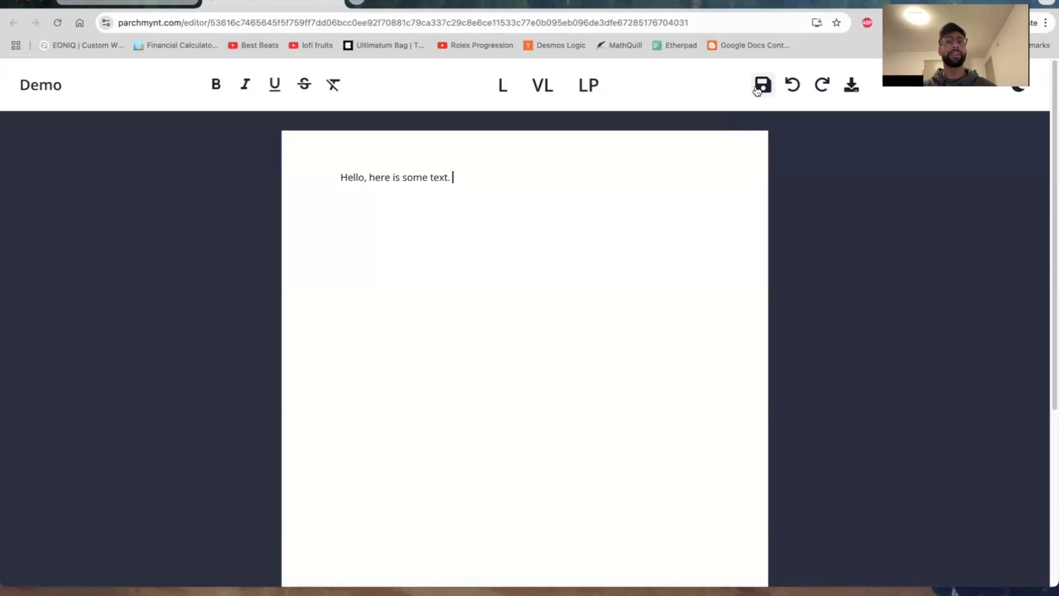
- Undo and redo the clearing of the formatting, and save the Demo document
left_click(793, 88)
left_click(827, 89)
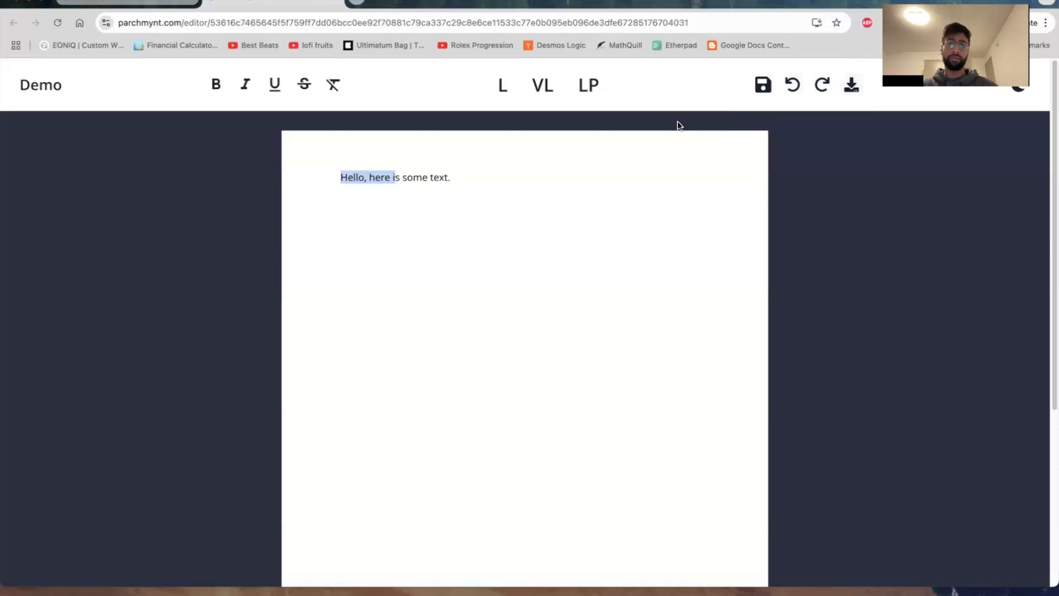
left_click(761, 82)
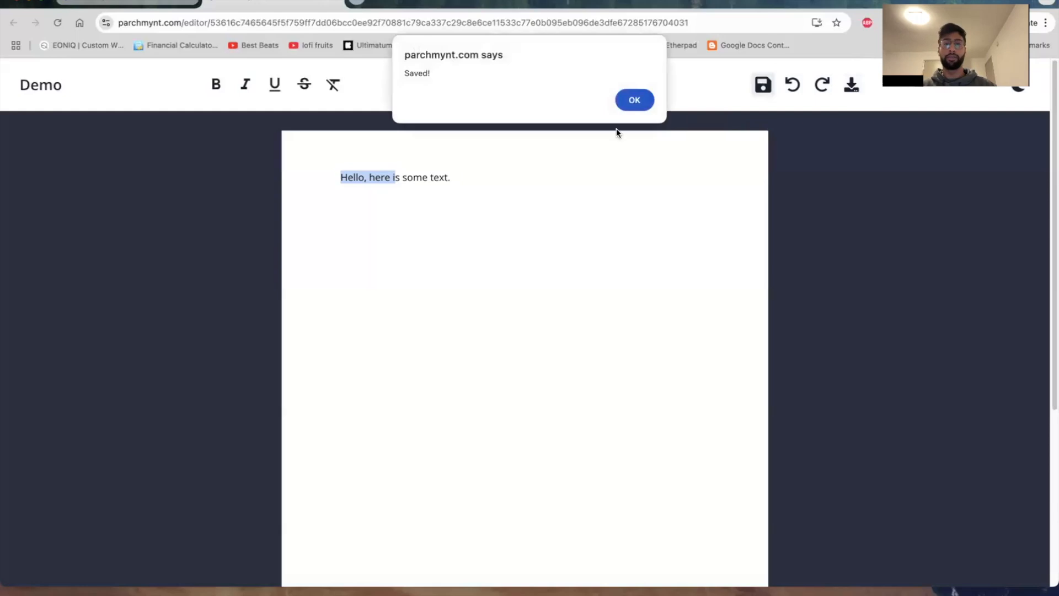
left_click(622, 103)
left_click(793, 85)
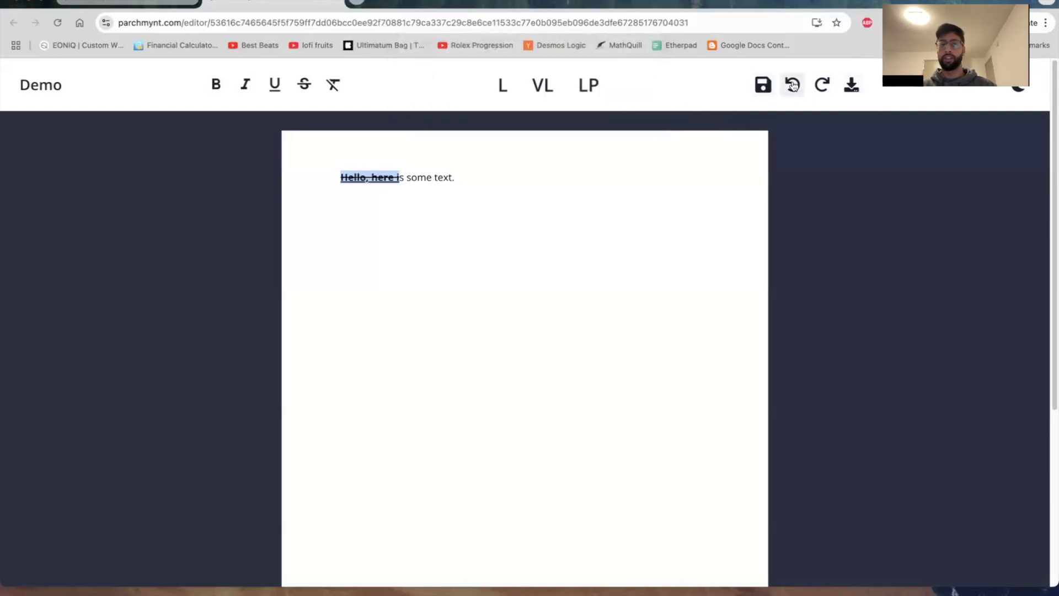
left_click(822, 84)
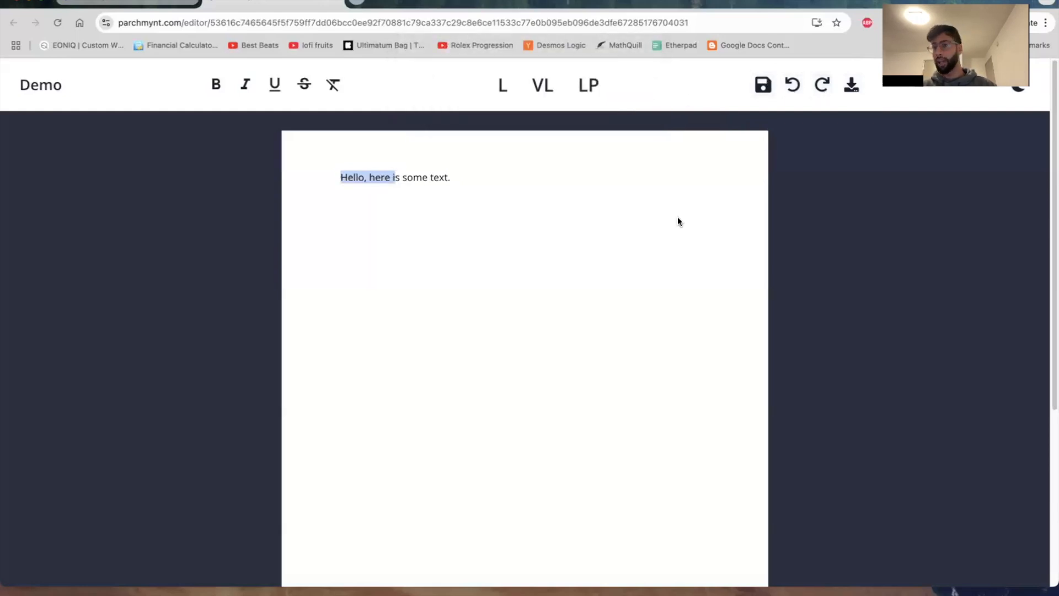
- Insert an inline LaTeX summation with lower limit n=0 and upper limit ∞ after "Hello, here is some text."
left_click(484, 186)
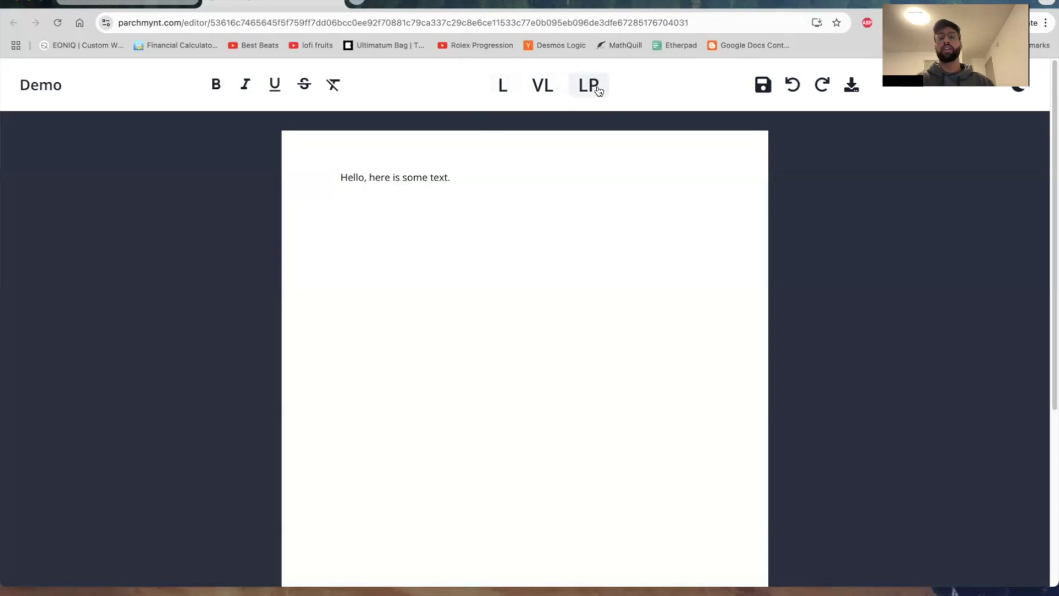
left_click(501, 93)
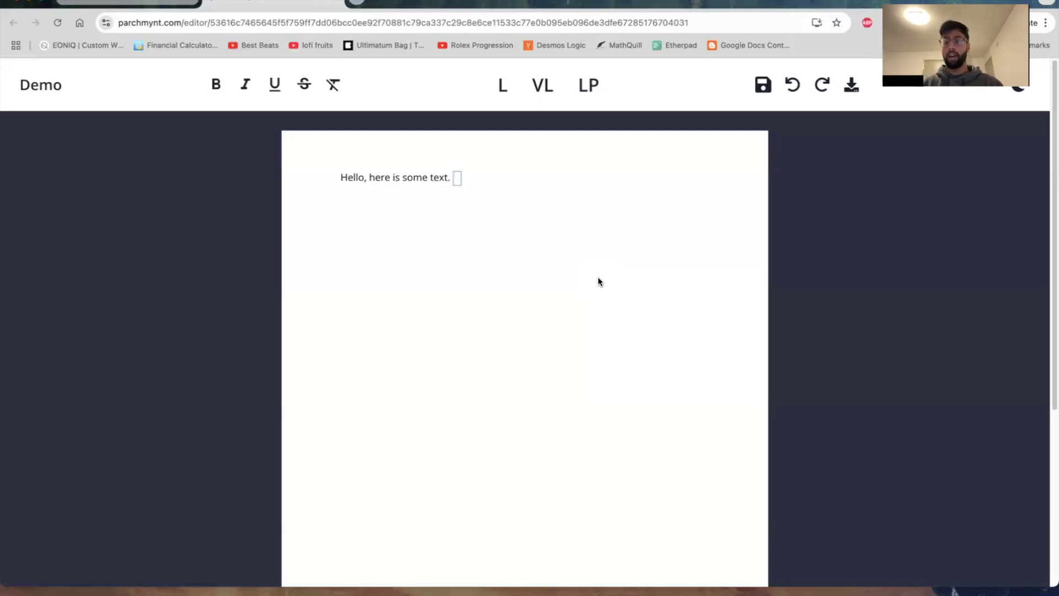
type("\\sum")
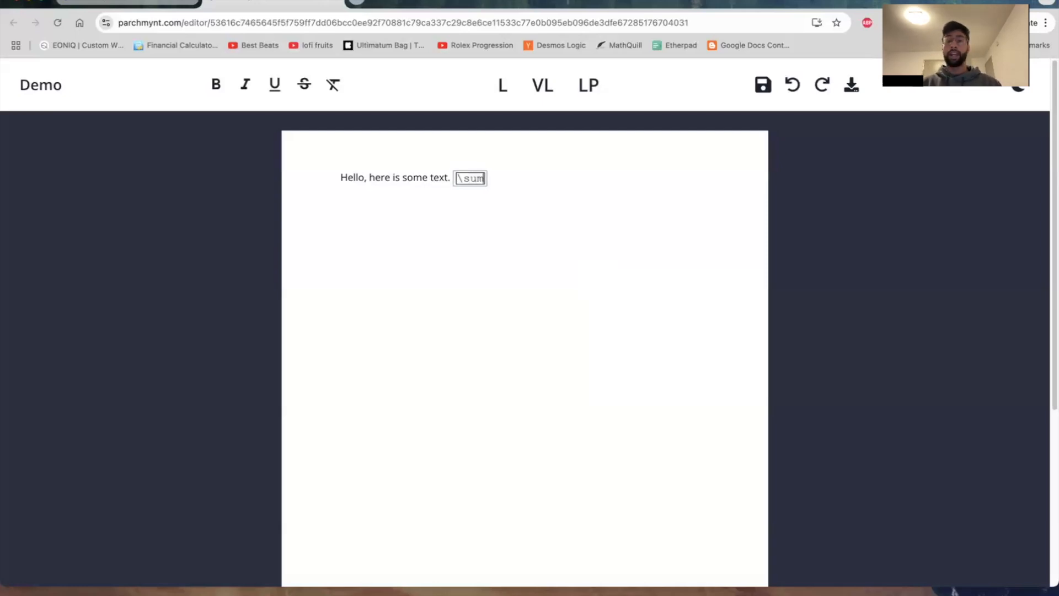
key("space")
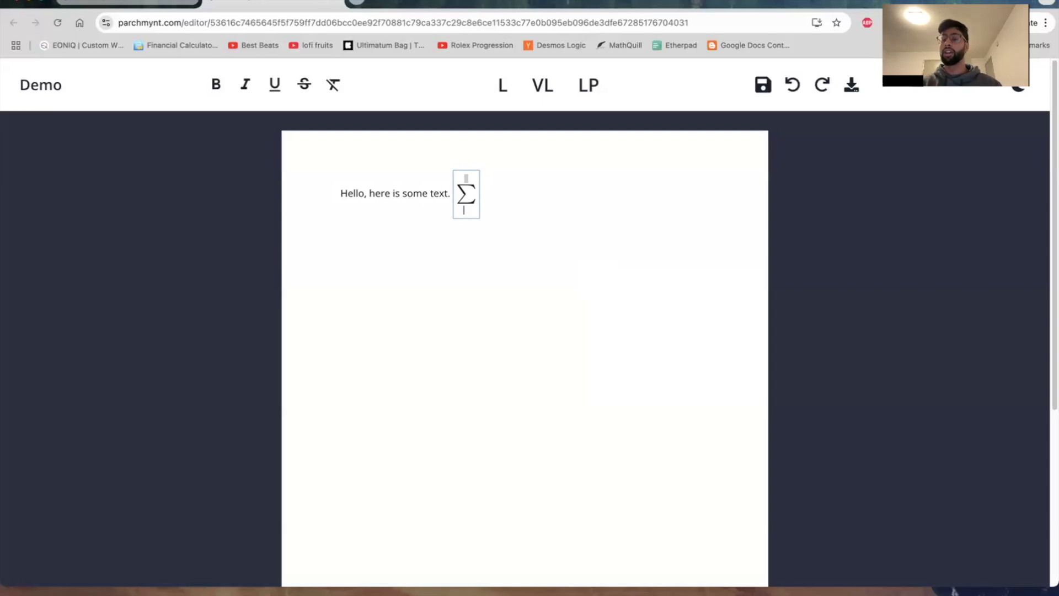
type("n=0")
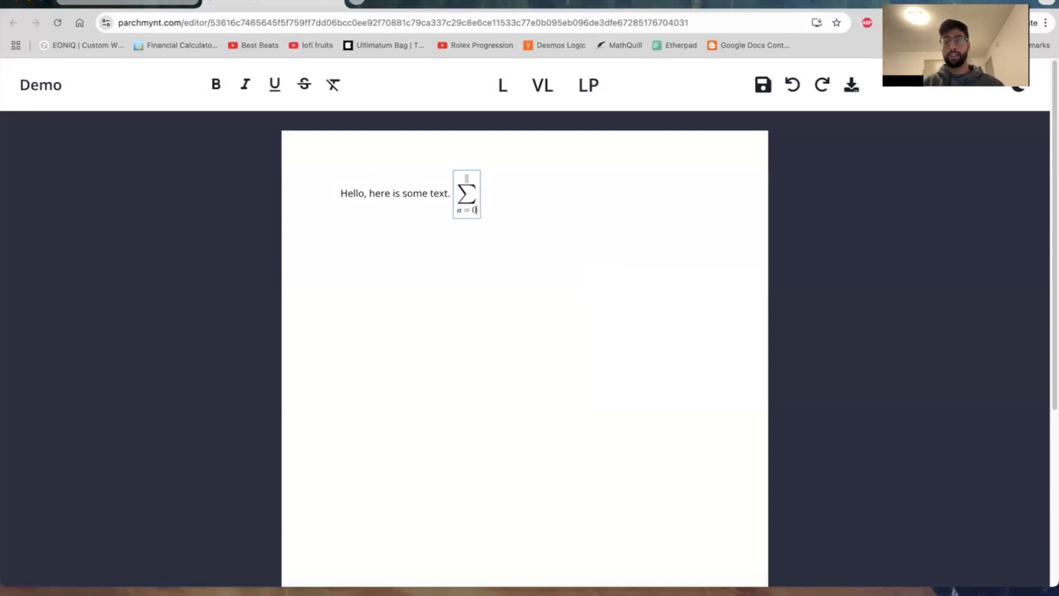
key("Up")
type("\\infty")
key("space")
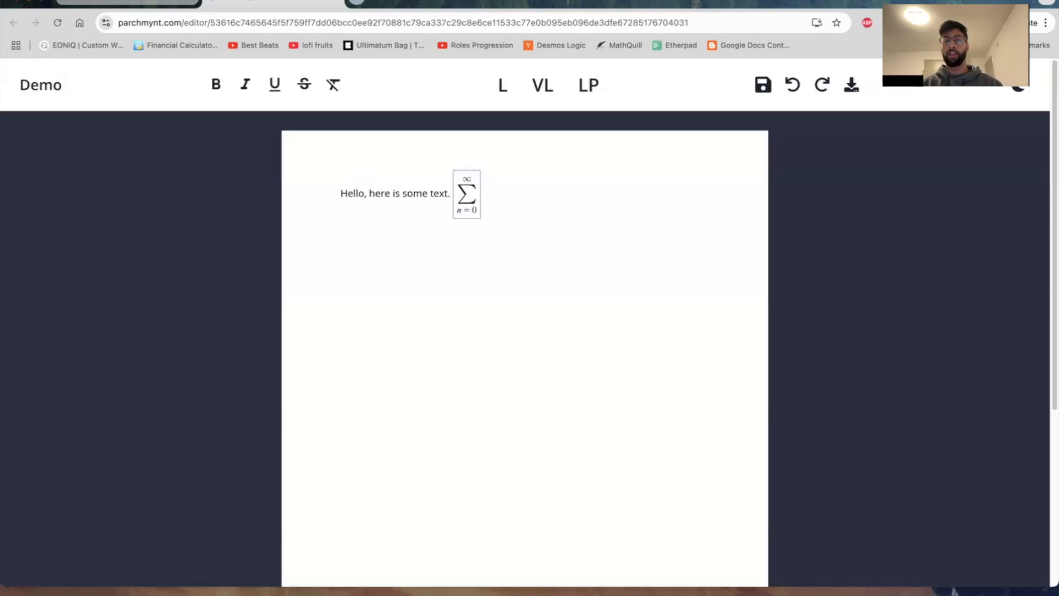
- Add f(n) as the summand of the inline summation and finish the equation
key("Right")
type("f(x")
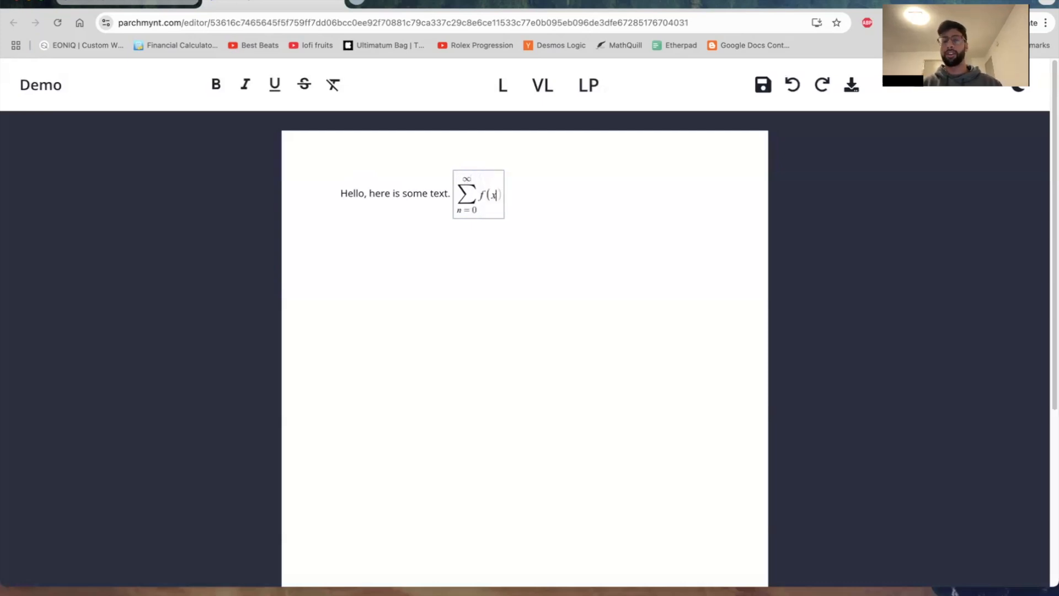
key("BackSpace")
type("n)")
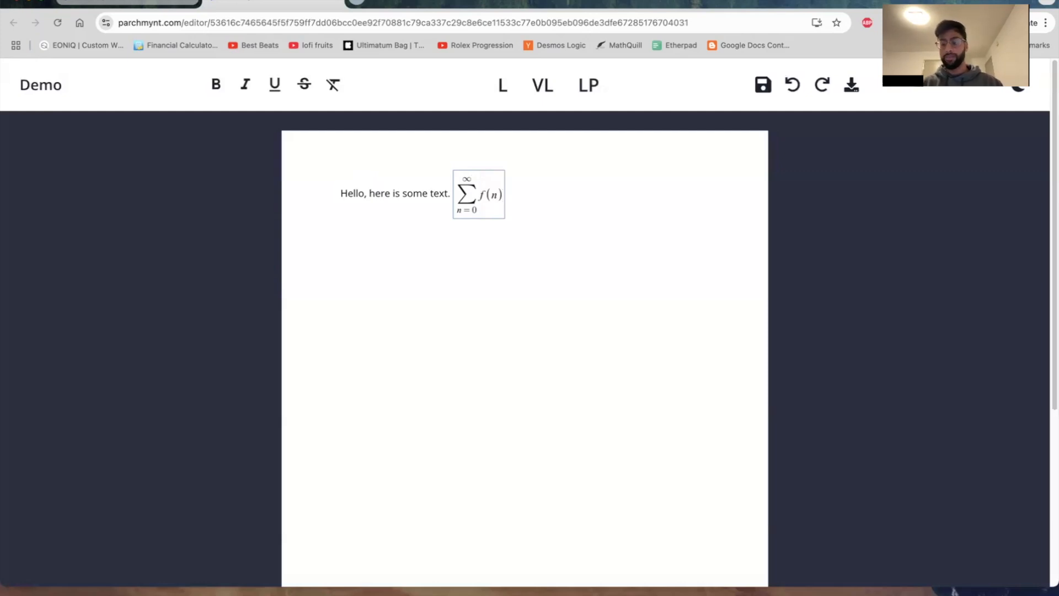
key("Return")
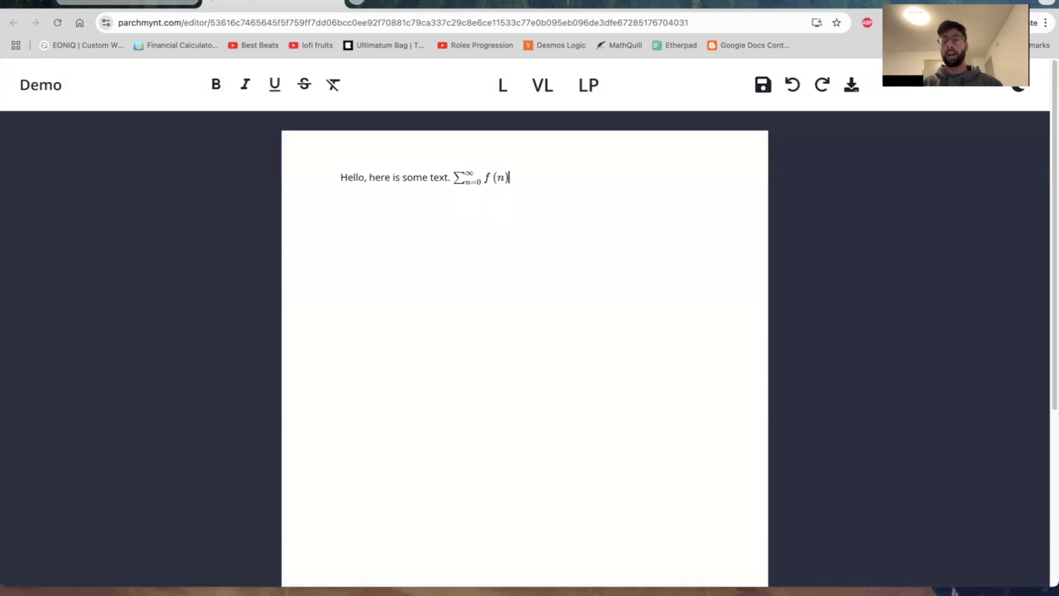
- Move the cursor in and out of the inline summation to examine how it reopens for editing and renders on leaving
key("Left")
key("Right")
key("Left")
key("Left")
key("Left")
key("Left")
key("Left")
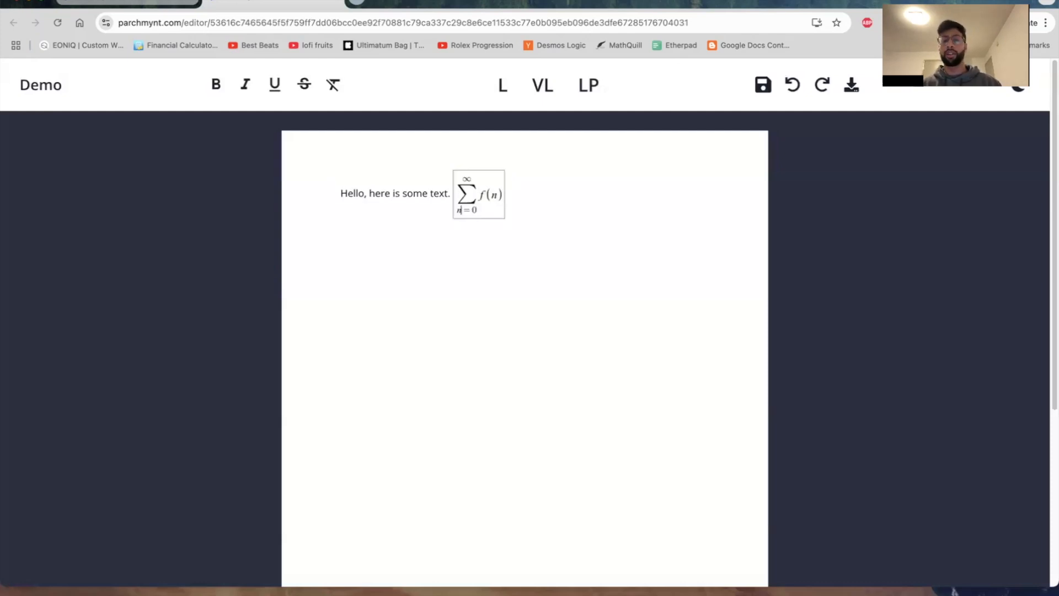
key("Left")
key("Left")
left_click(464, 182)
left_click(413, 186)
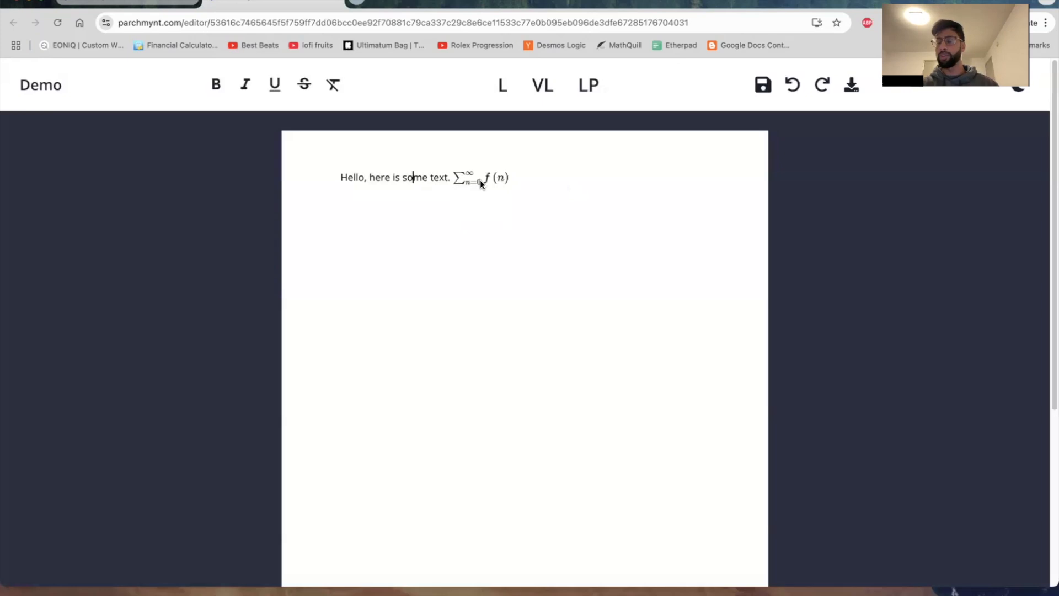
left_click(480, 179)
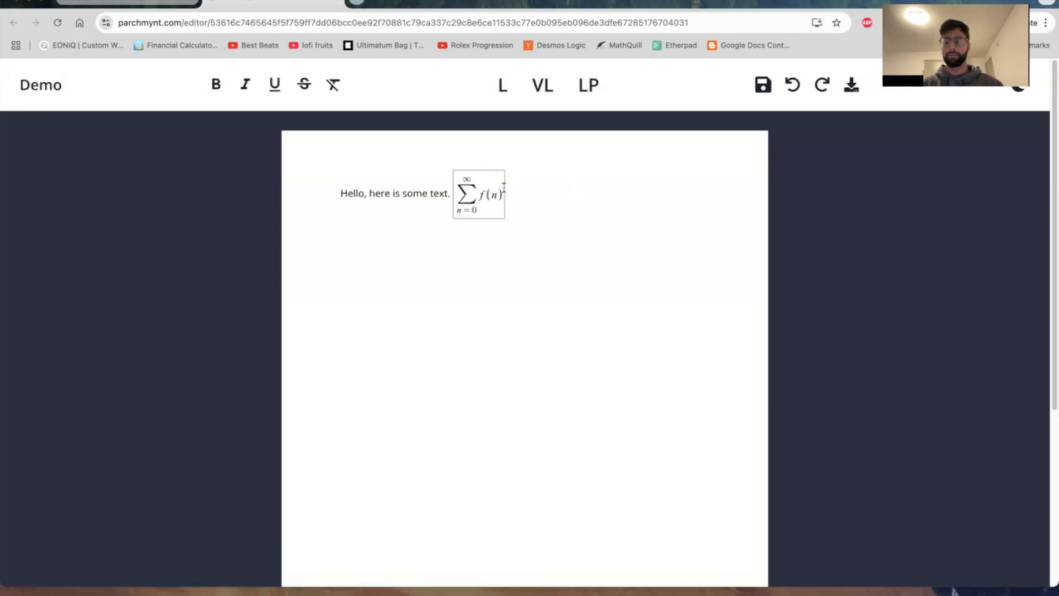
key("Right")
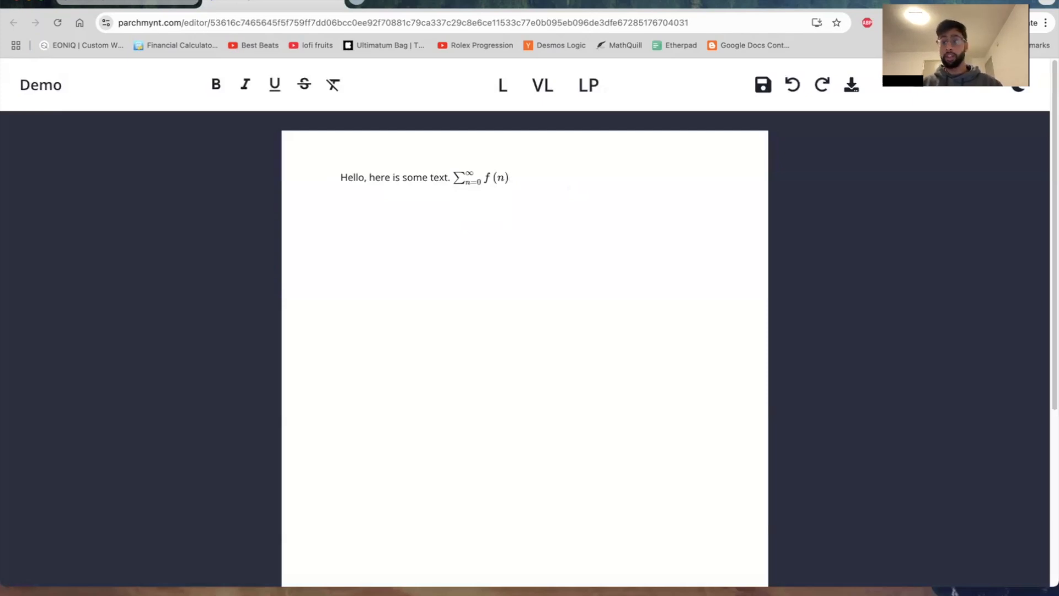
- Insert an inline LaTeX summation of f(x) before the word "is", with lower limit n=0 and upper limit f
left_click(393, 177)
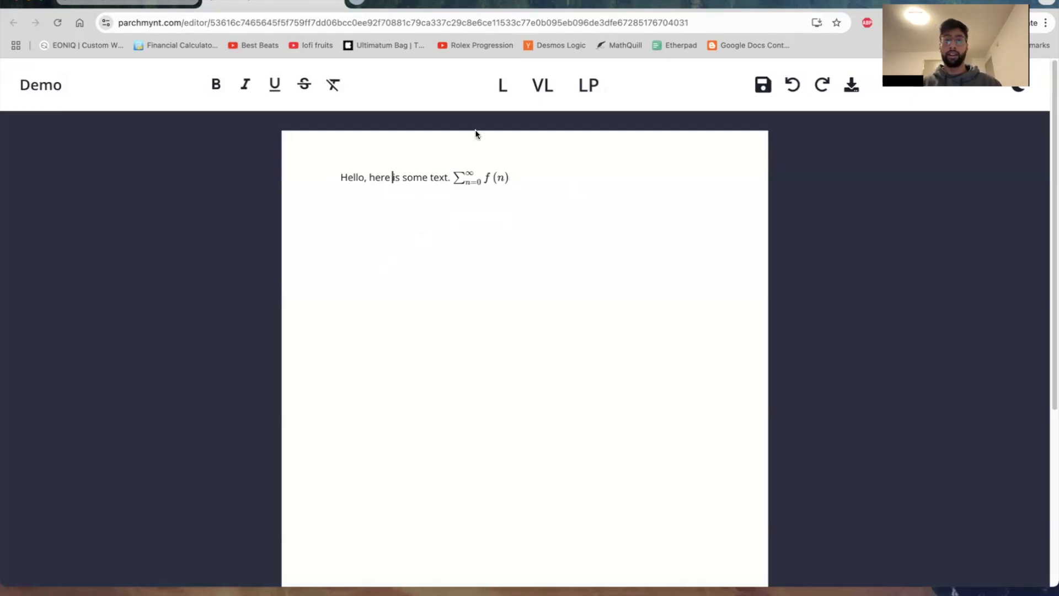
left_click(503, 90)
type("\\sum n=")
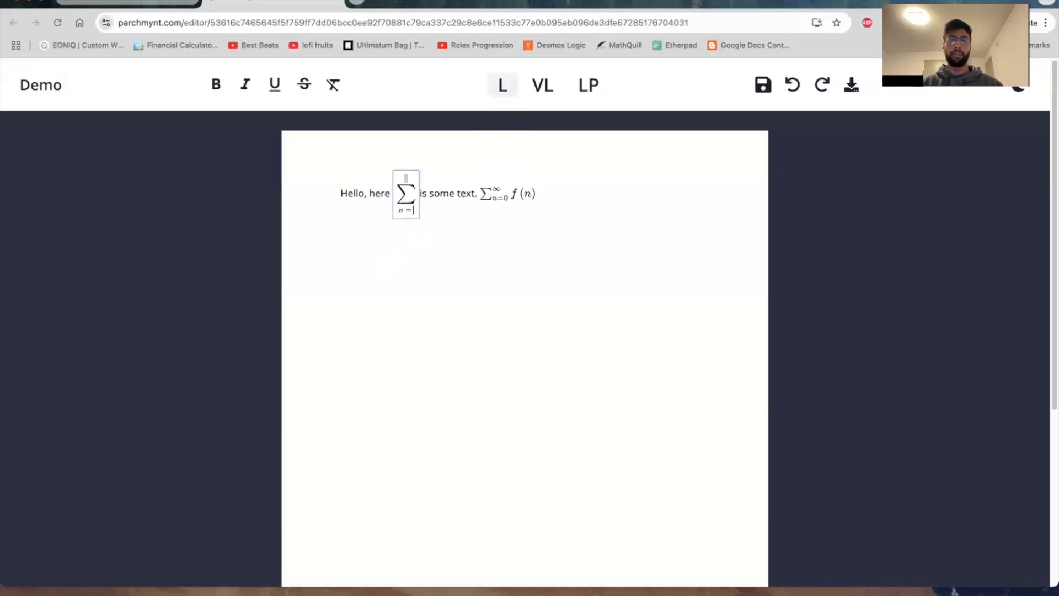
type("0")
key("Up")
type("f")
key("Right")
type("f(x)")
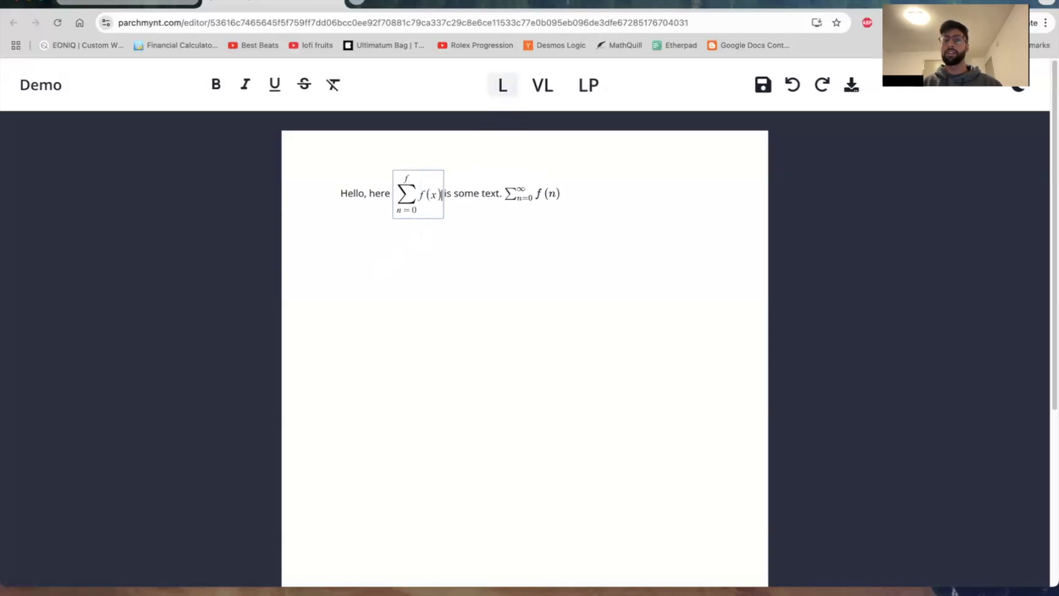
- Change the function's argument in the mid-sentence summation to n and leave the equation
key("Right")
key("Left")
key("Left")
key("BackSpace")
type("n")
key("Right")
key("Right")
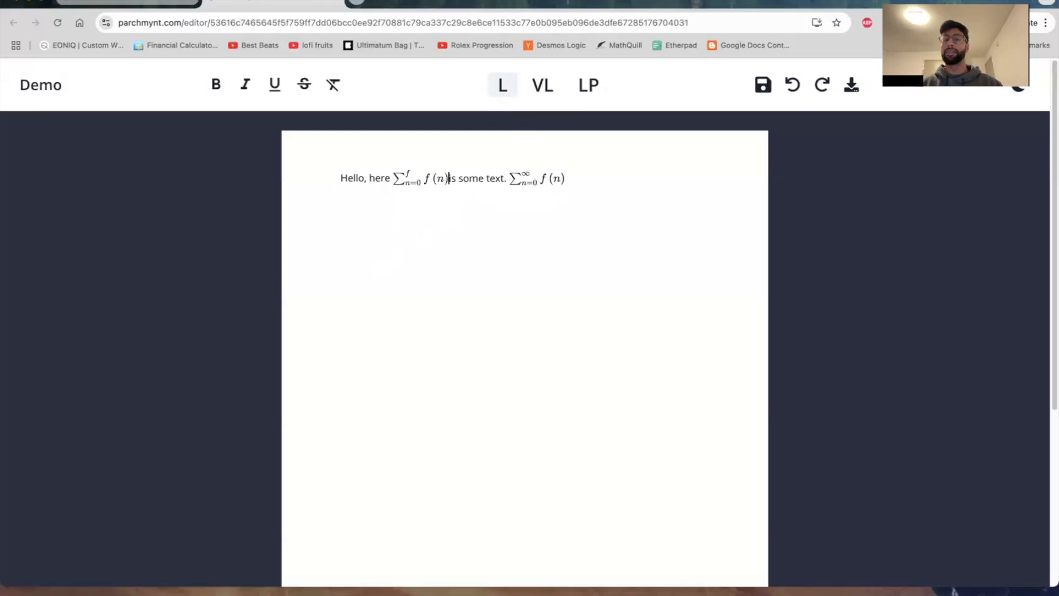
- Start a new paragraph below the sentence and enter the placeholder text "adfasd"
left_click(621, 178)
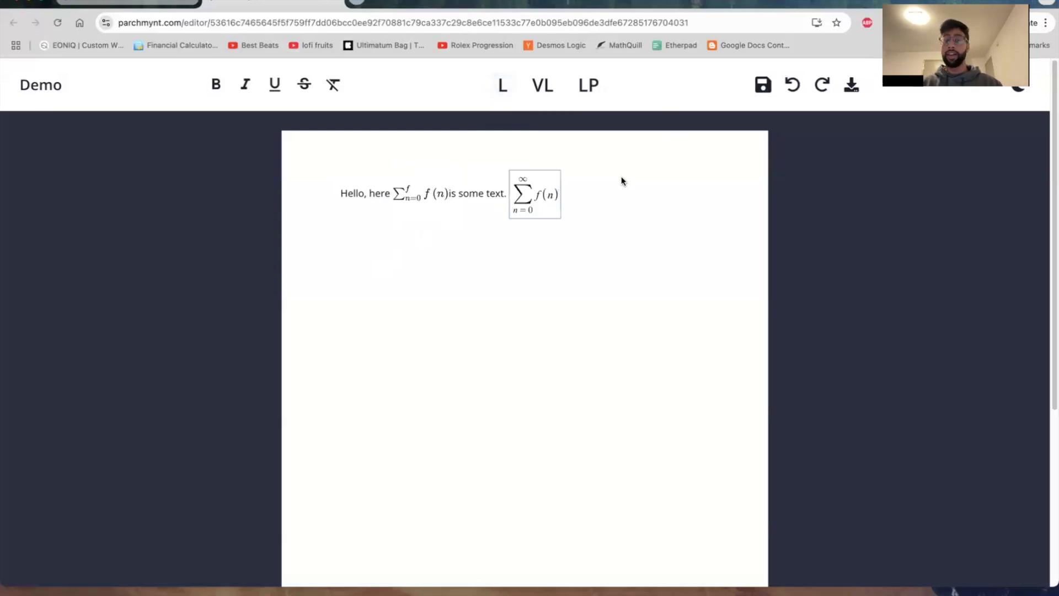
key("Right")
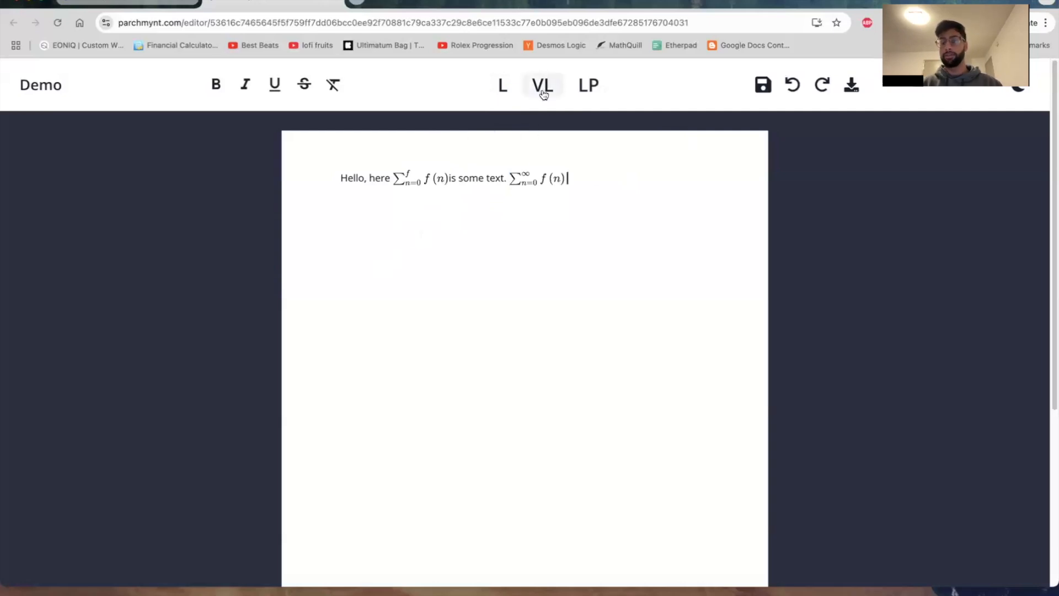
key("Return")
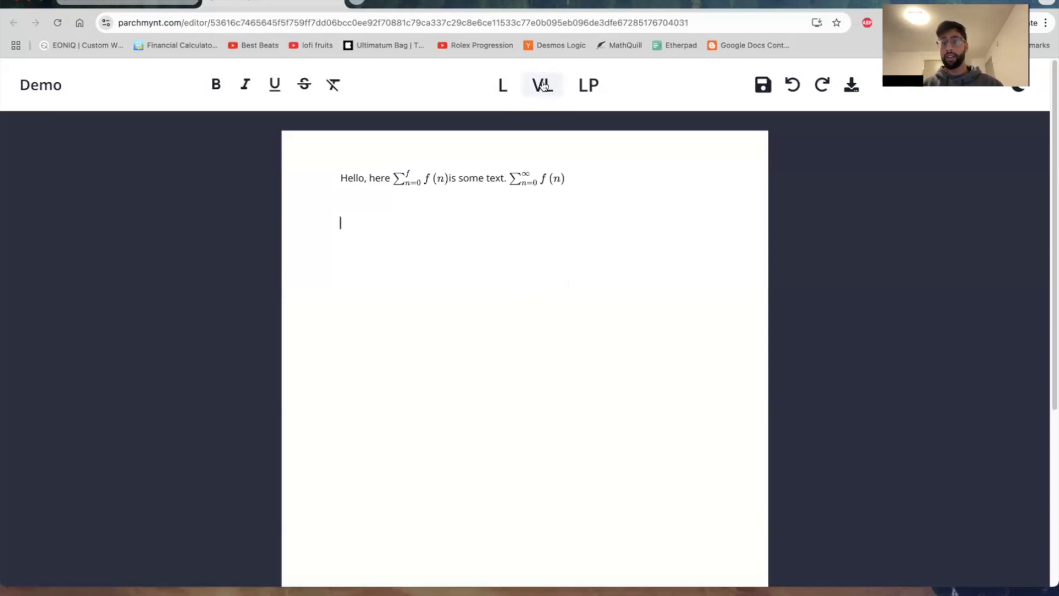
type("adfasd")
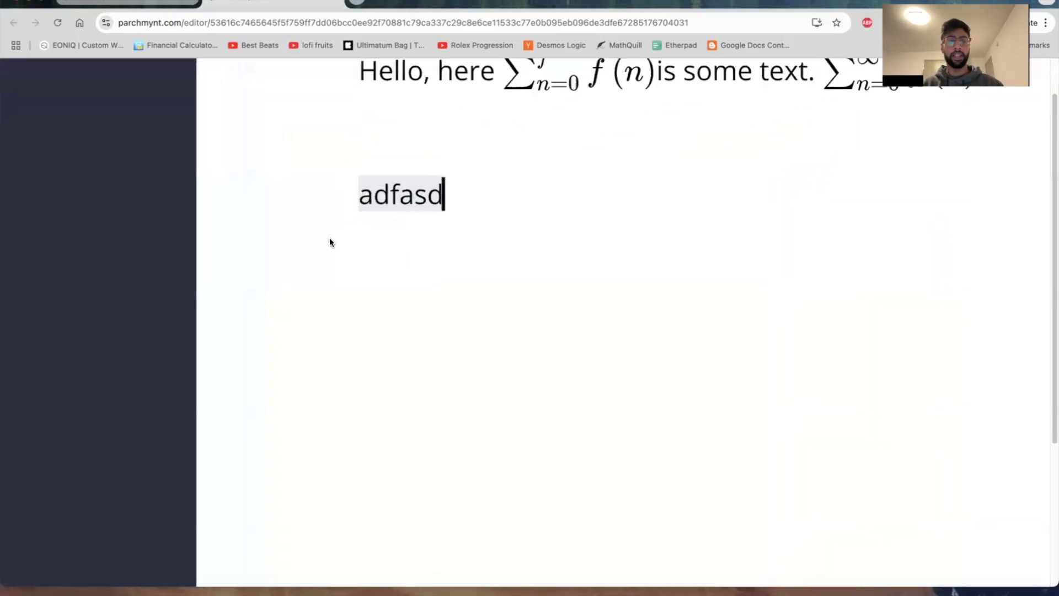
scroll(330, 240, "up", 2)
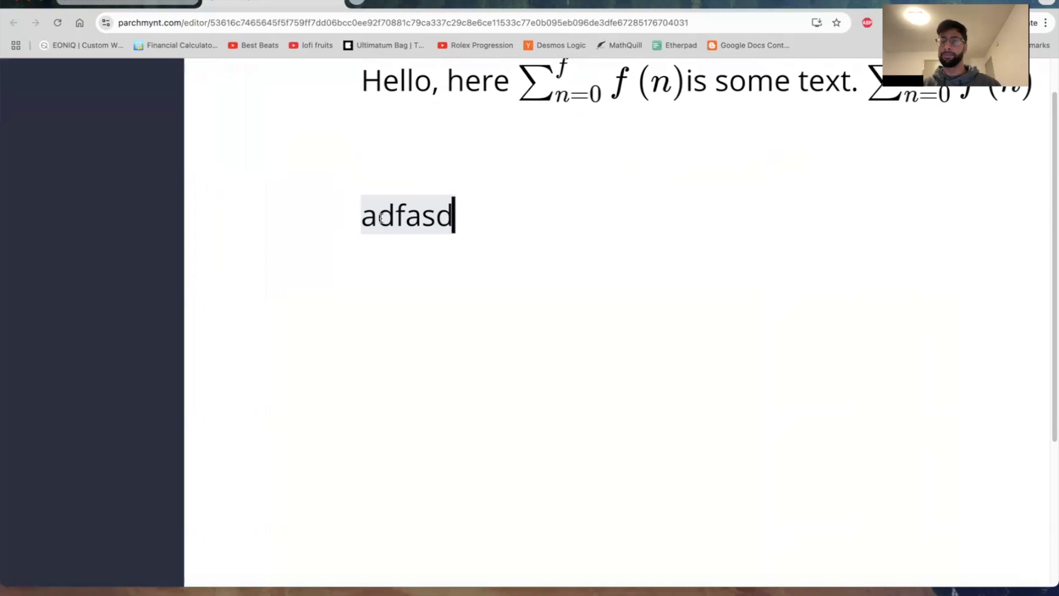
- Delete the placeholder text "adfasd" from the inline LaTeX field below the sentence
scroll(381, 217, "down", 2)
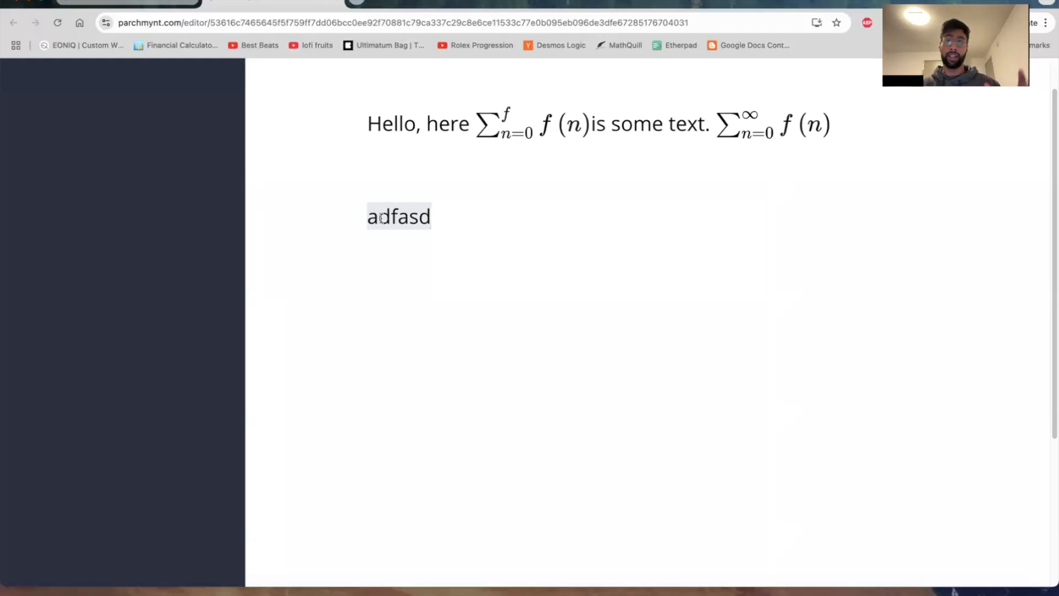
scroll(381, 218, "down", 2)
key("BackSpace")
key("BackSpace")
key("BackSpace")
key("BackSpace")
key("BackSpace")
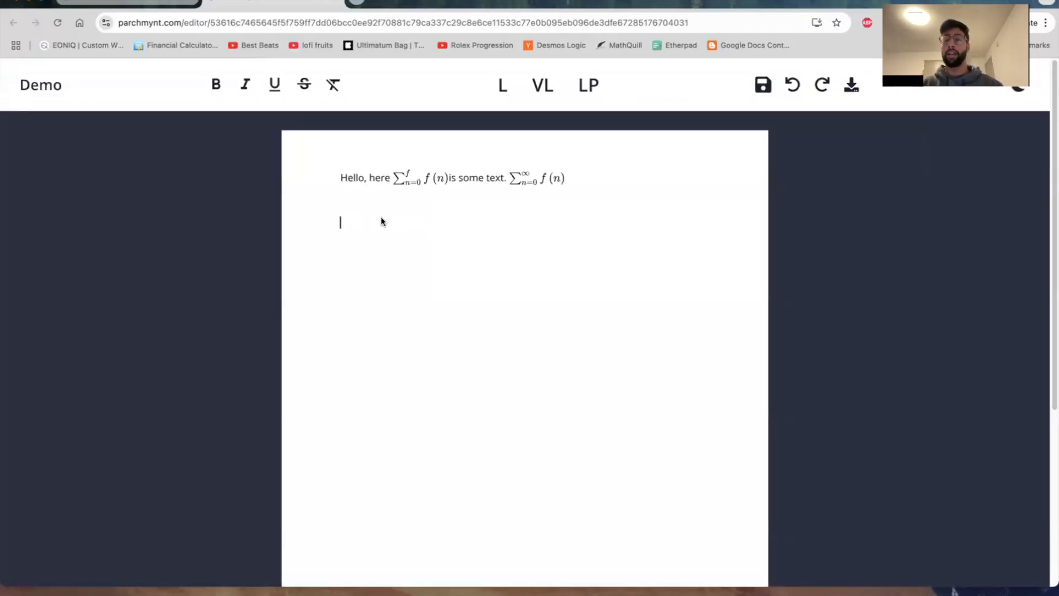
- Enter the summation code \sum_{n=0}^{\infty} f(n) in the empty inline LaTeX field
type("\\sum_")
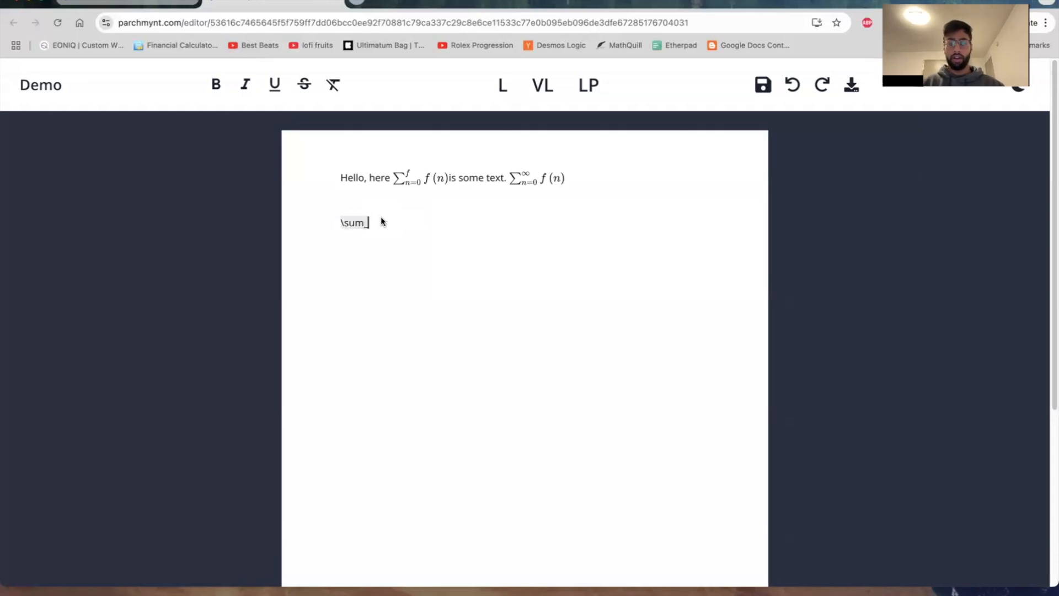
type("{n=0}^")
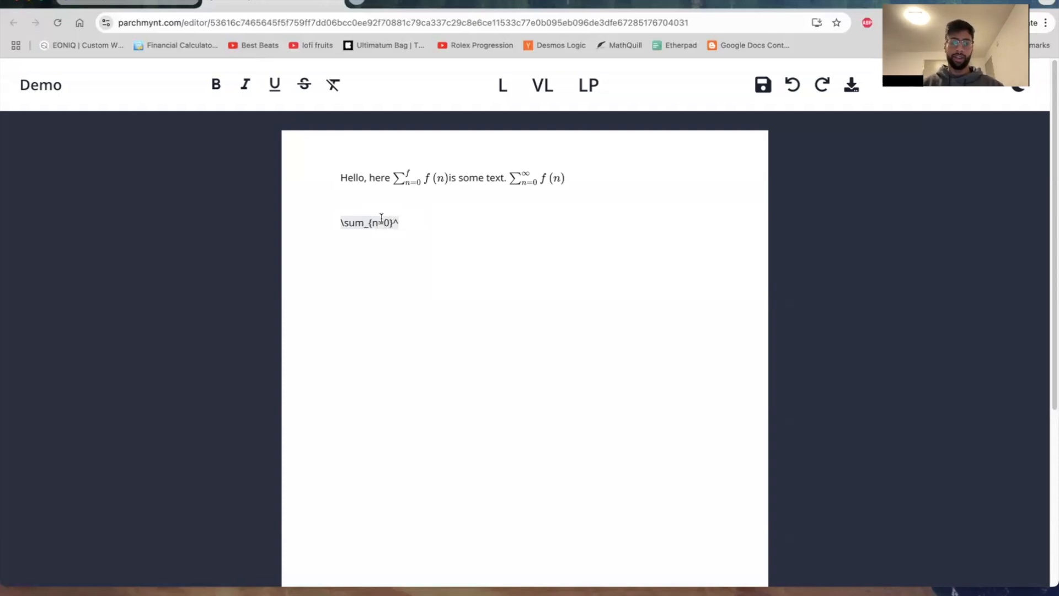
type("{\\")
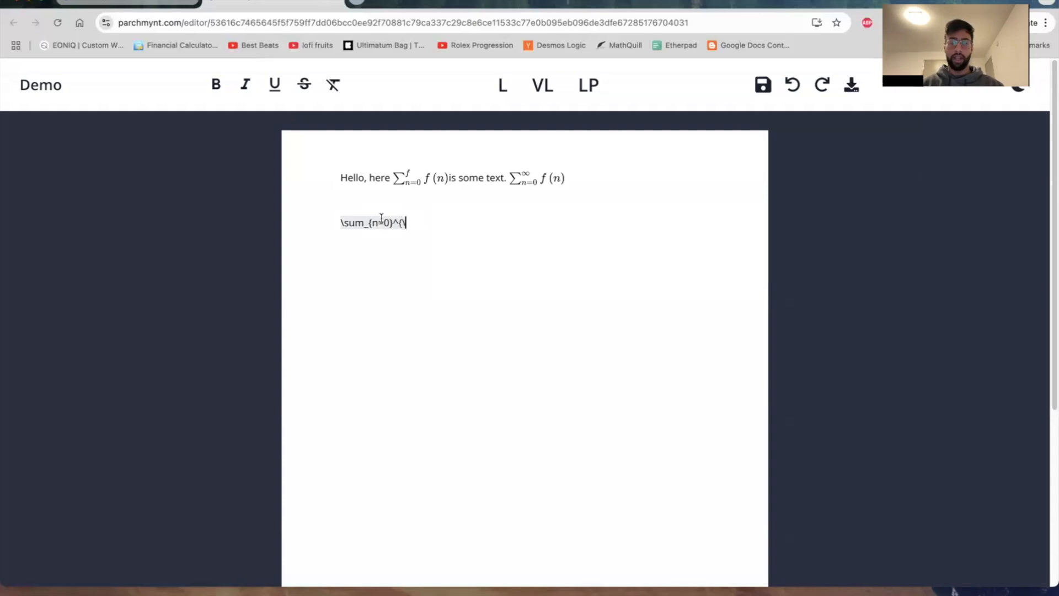
type("infty}")
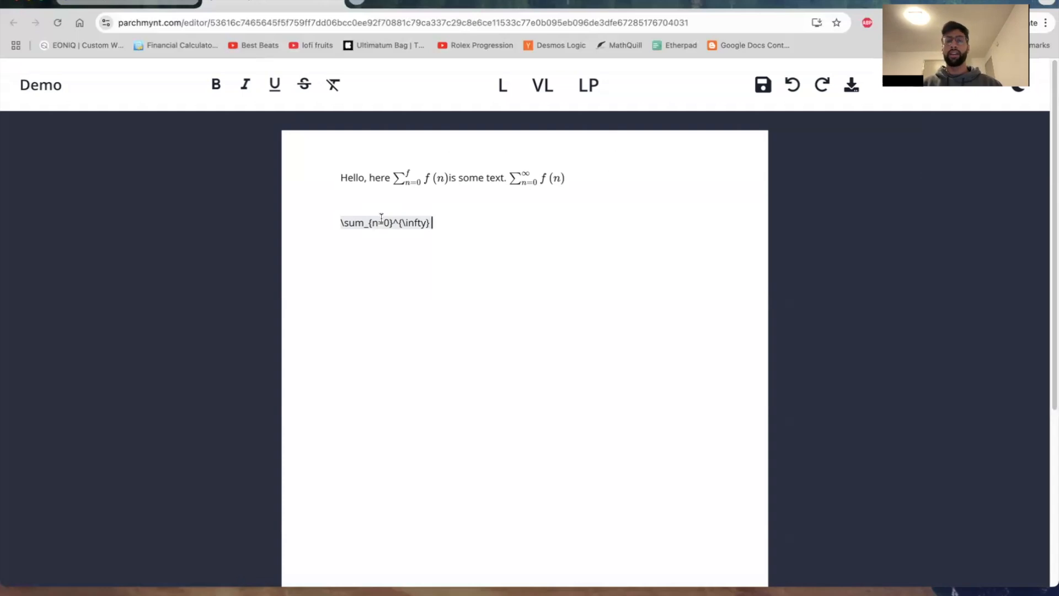
type(" f(n)")
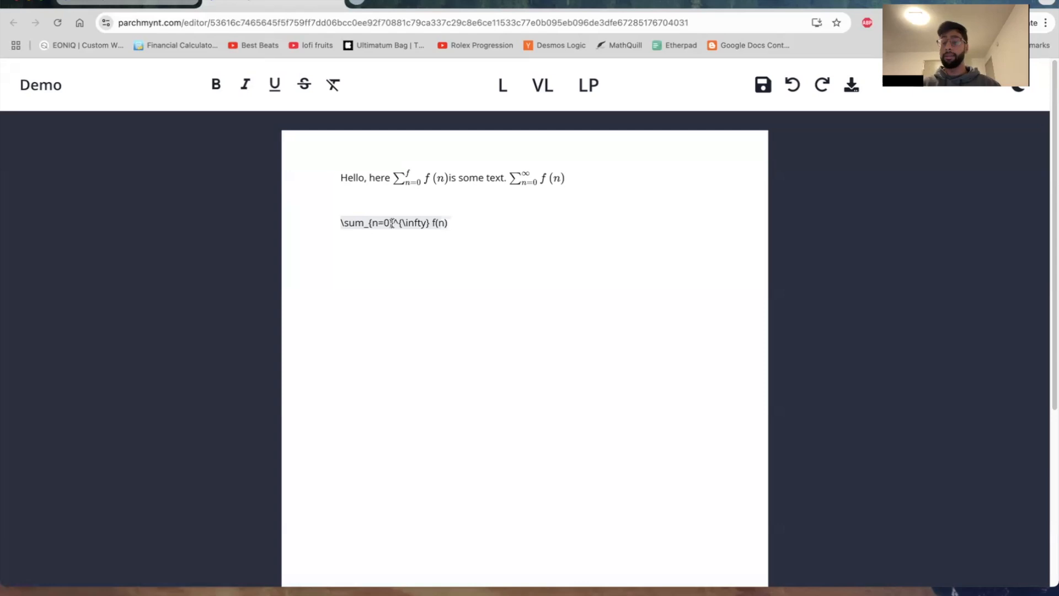
- Try a line break after \sum_{n=0} in the inline summation code, and remove it again
left_click(392, 222)
key("Return")
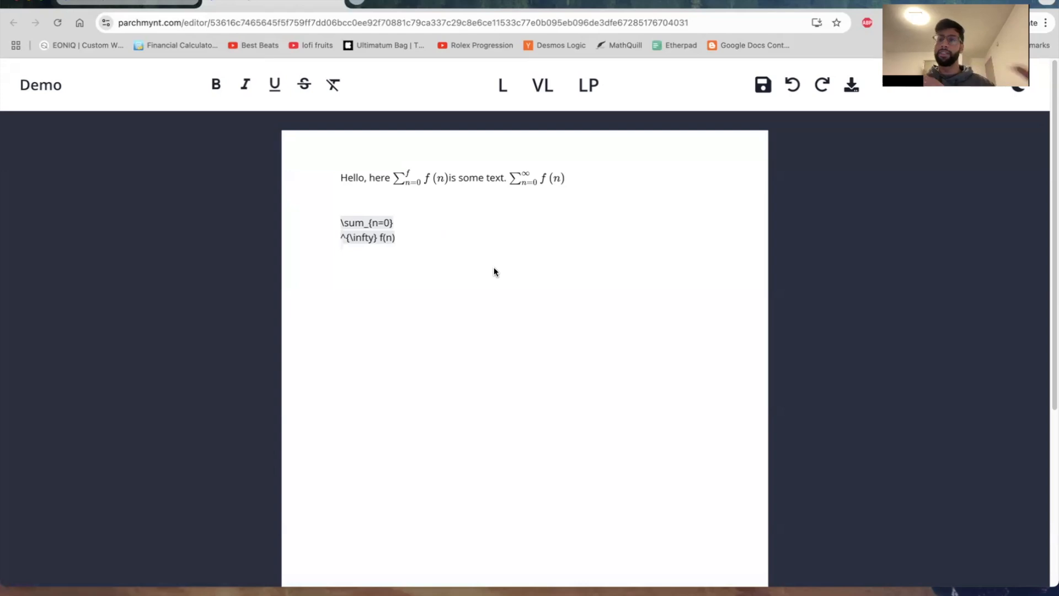
key("BackSpace")
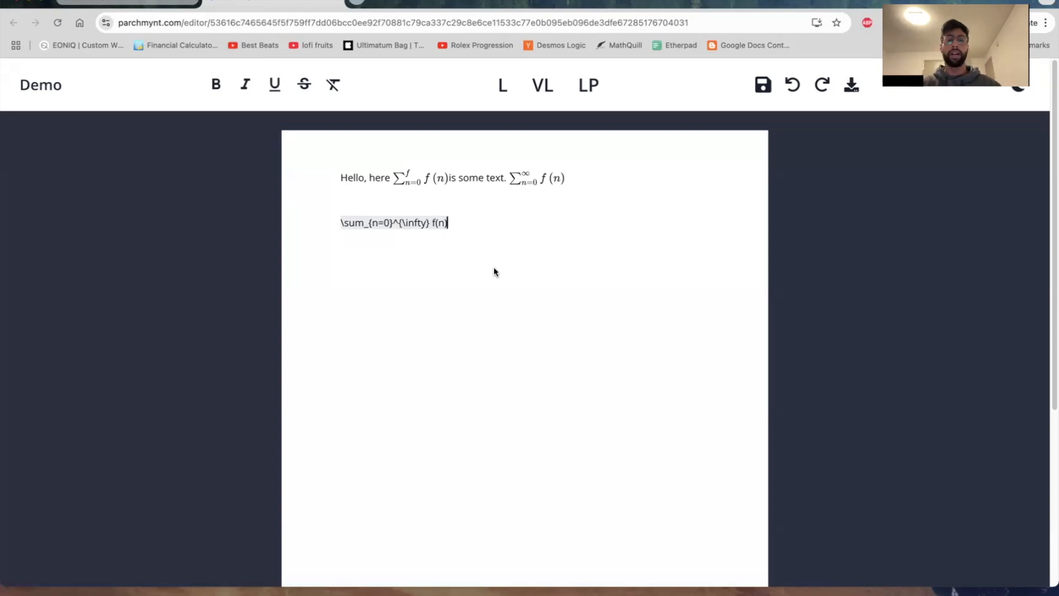
- Leave the inline summation so it renders, and add the plain text "fasdfadsf" directly after it
key("Left")
key("Right")
key("Right")
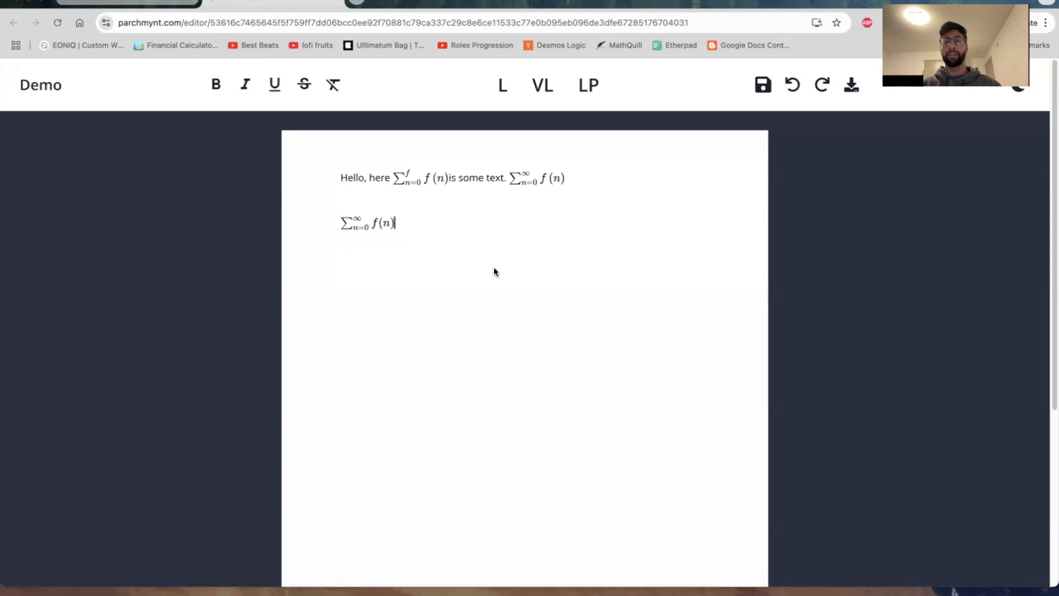
type("fasdfadsf")
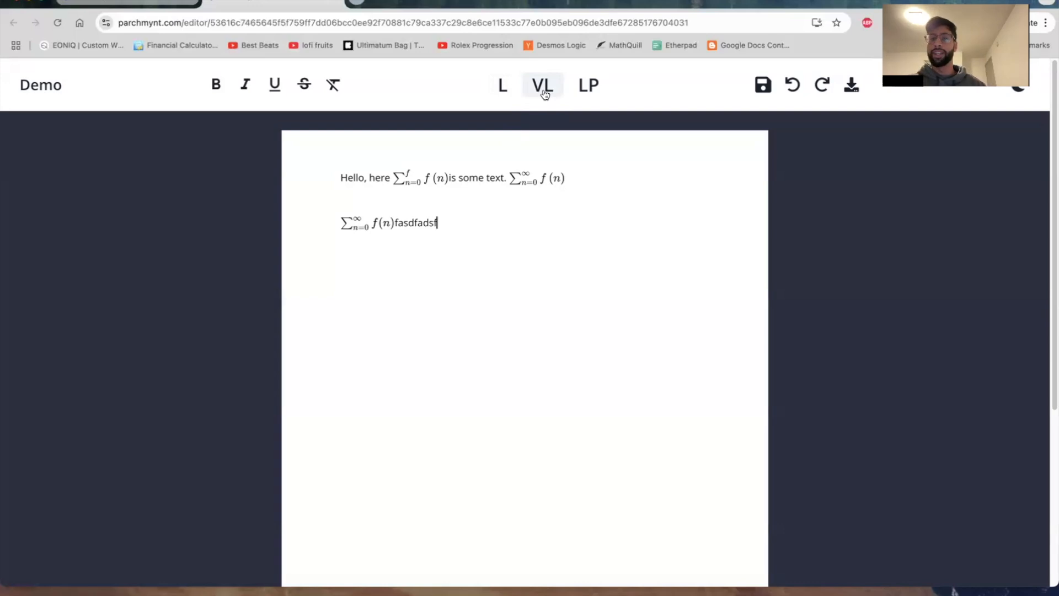
- Try to enter \blacksquare in a regular L equation field after "fasdfadsf", and delete that field
left_click(502, 85)
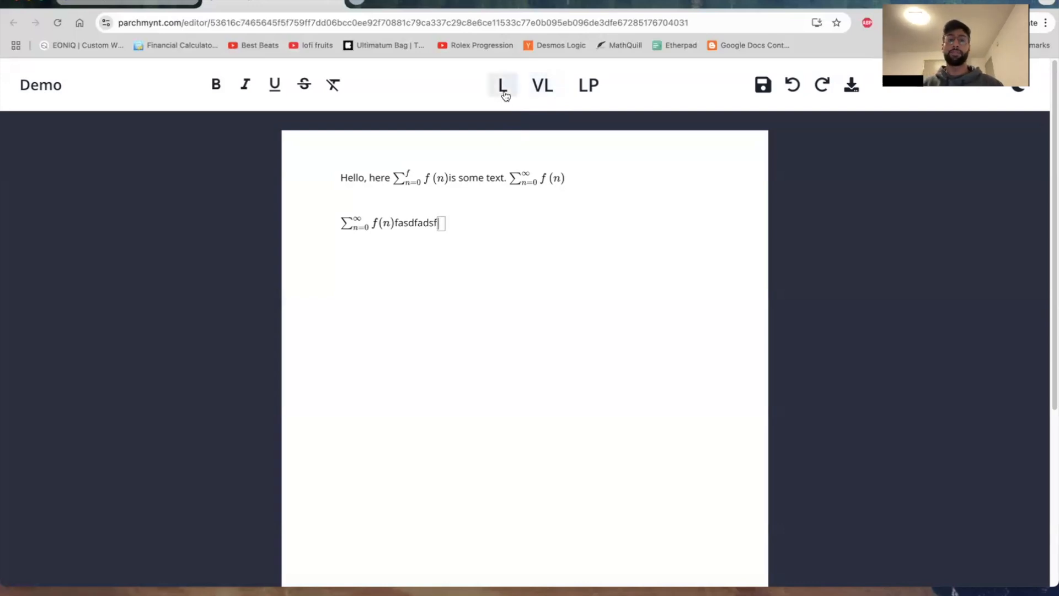
type("\\")
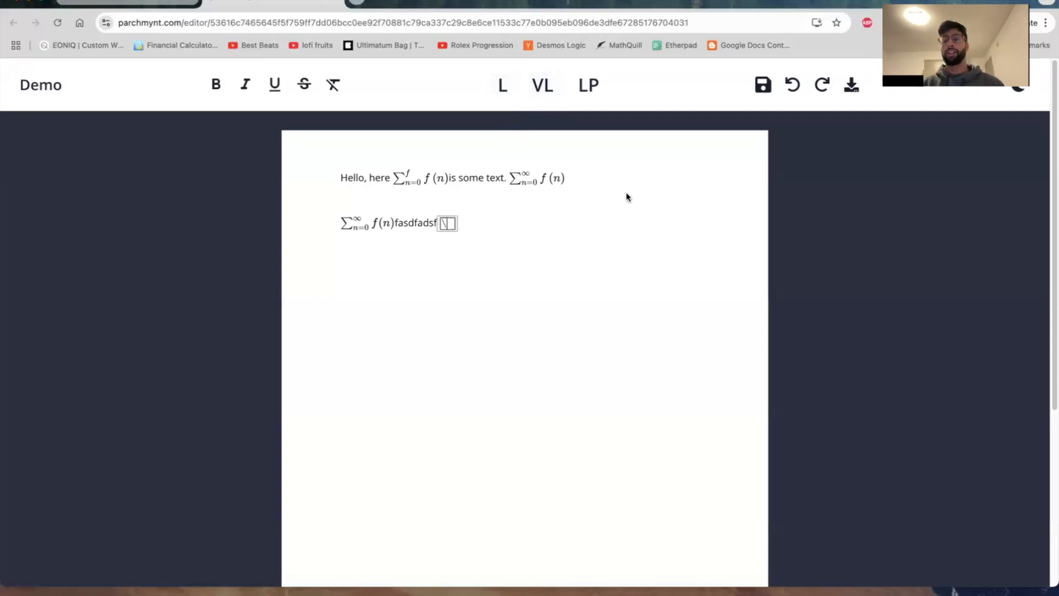
type("black")
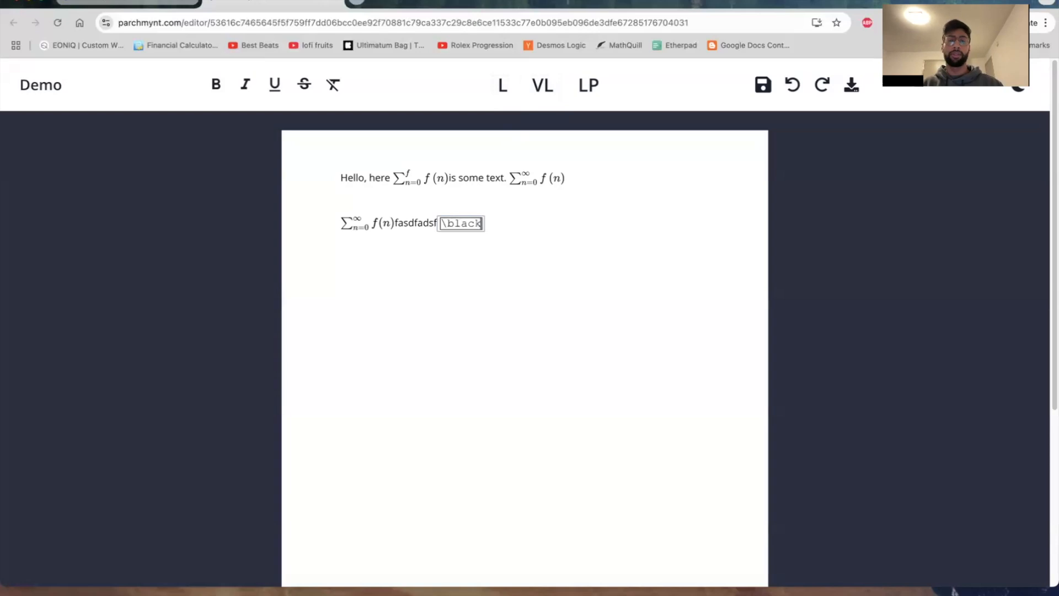
type("square")
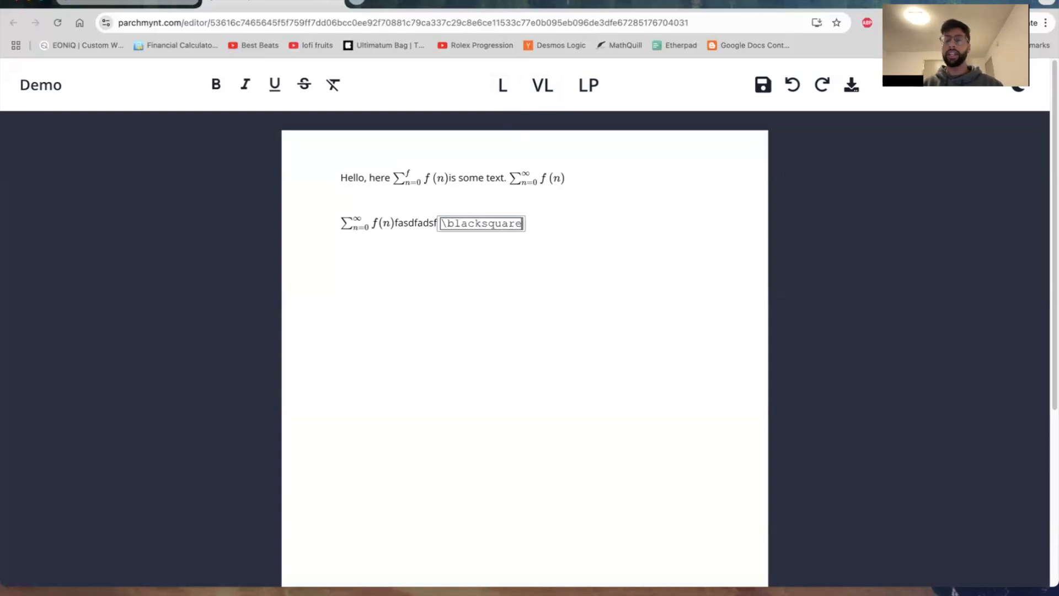
key("Return")
key("BackSpace")
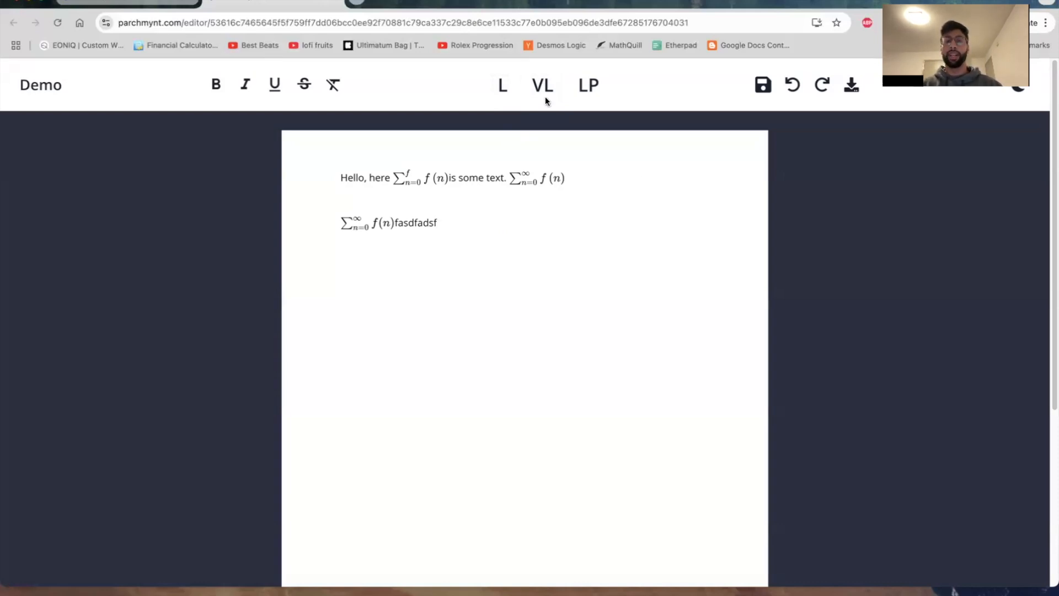
- Insert \blacksquare as a VL inline equation directly after "fasdfadsf" and leave it so the symbol renders
type("\\")
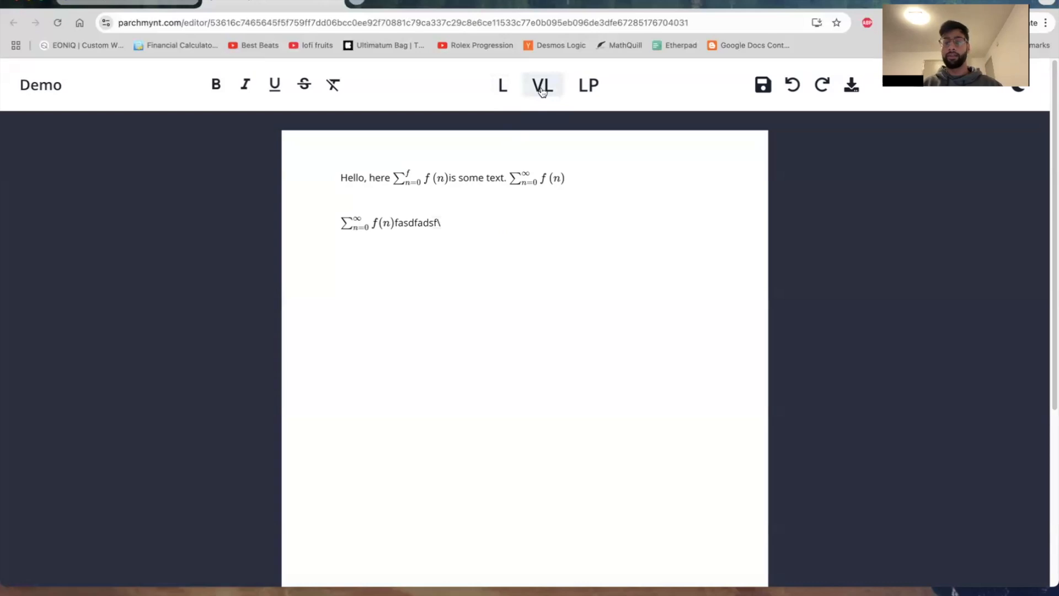
type("blacksquare")
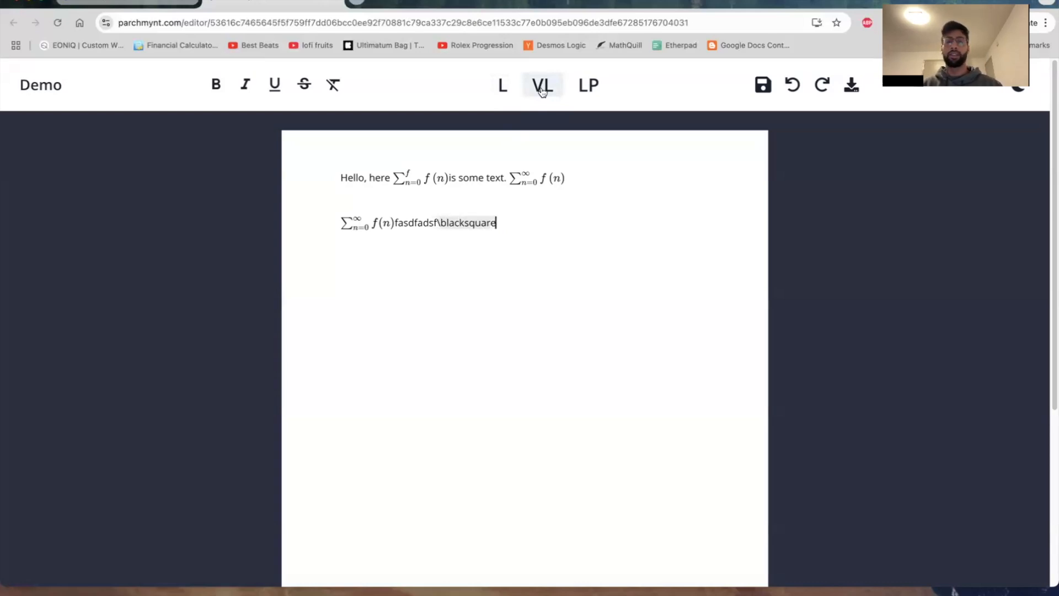
key("space")
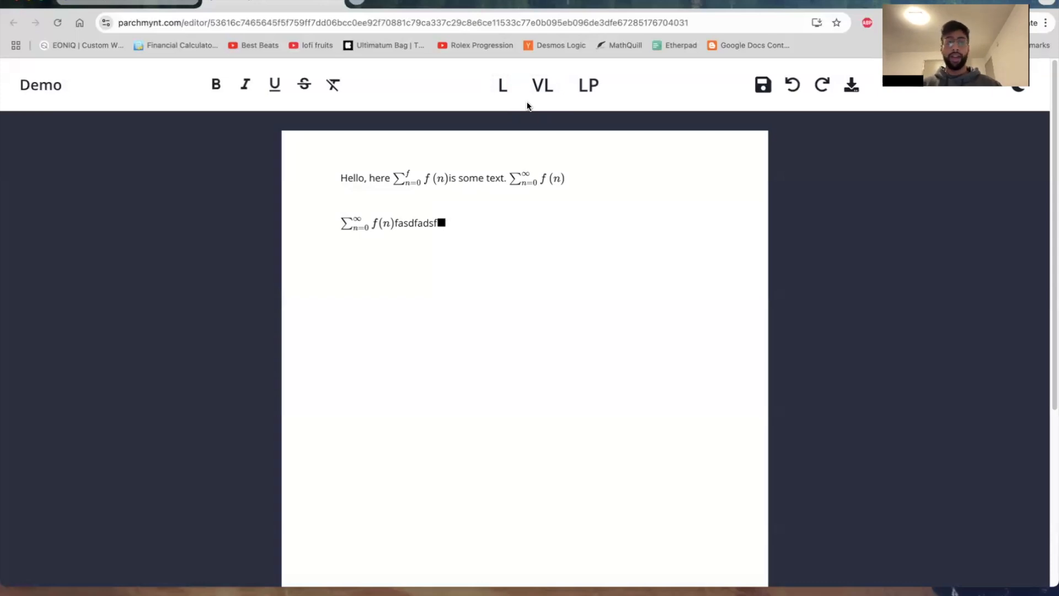
- Add blank lines below the black square and insert an LP multi-line LaTeX block there
key("Return")
key("Return")
key("Return")
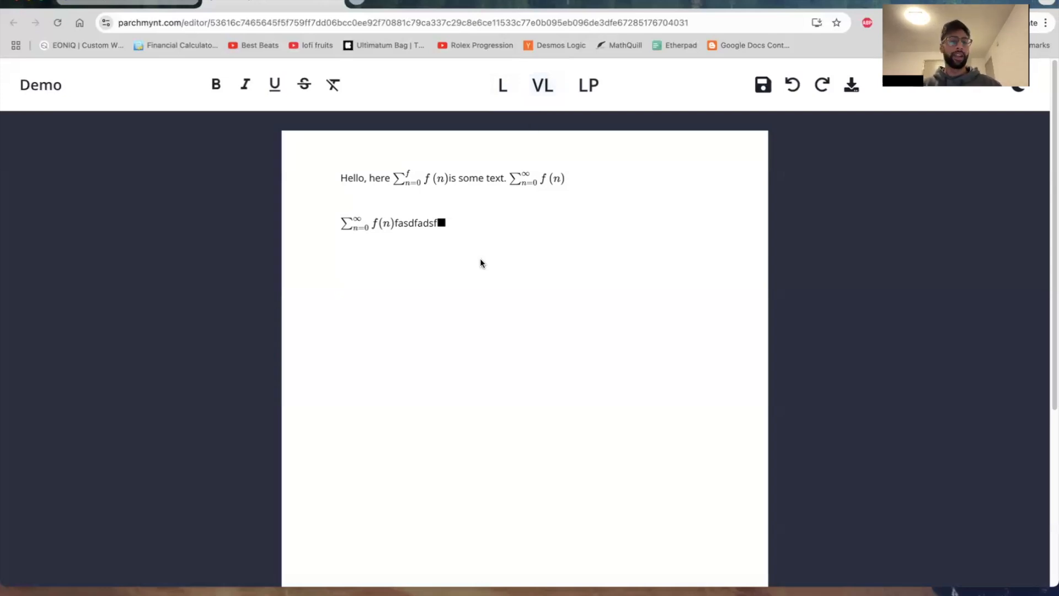
left_click(590, 87)
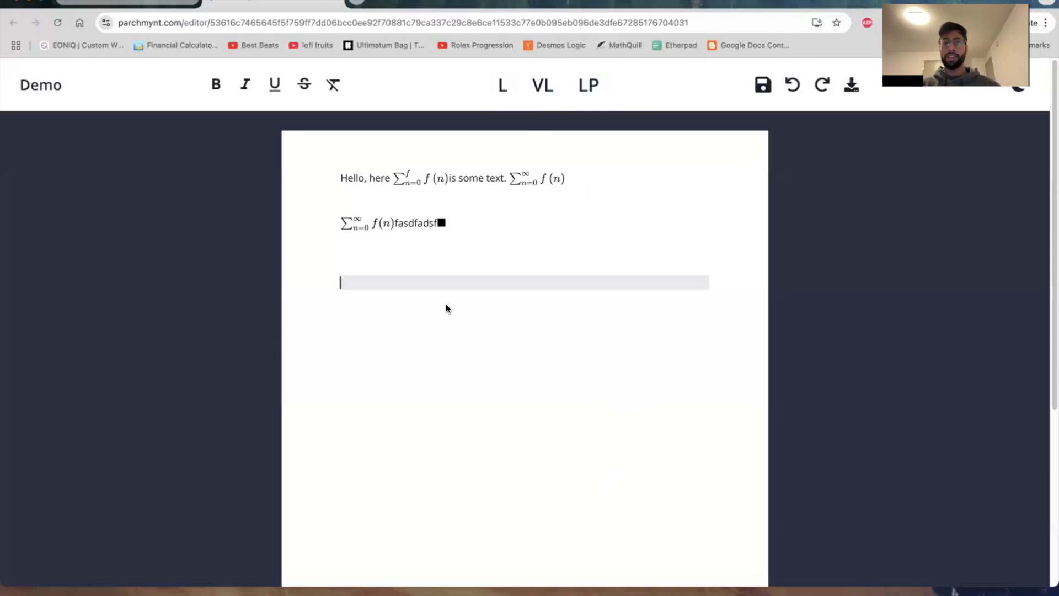
- Fill the LP block with "as;dlfjas;lkdfjals;djf;asdfdsa", "asd;lfjasd;fljasdf", blank lines and "asdf;ljas df;lasdjflkdsf", and leave it to render
type("as;dlfjas;lkdfjals;d")
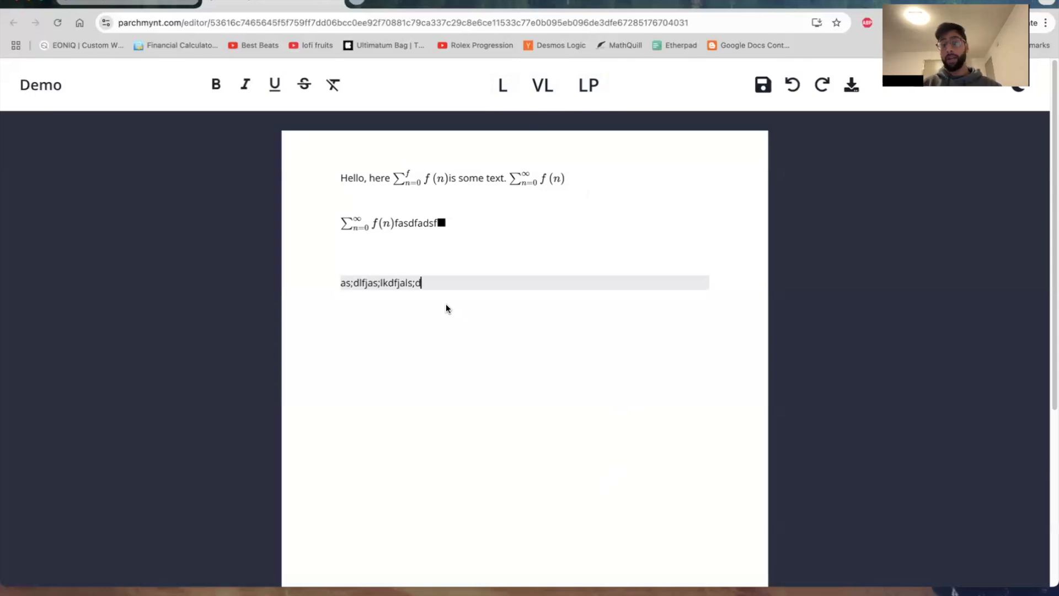
type("jf;asdfdsa")
key("Return")
type("asd;lfjasd;fljasdf")
key("Return")
key("Return")
key("Return")
type("asd; lfjasd; fljasdfasdf; ljasdf; lasdjflkdsf")
key("Escape")
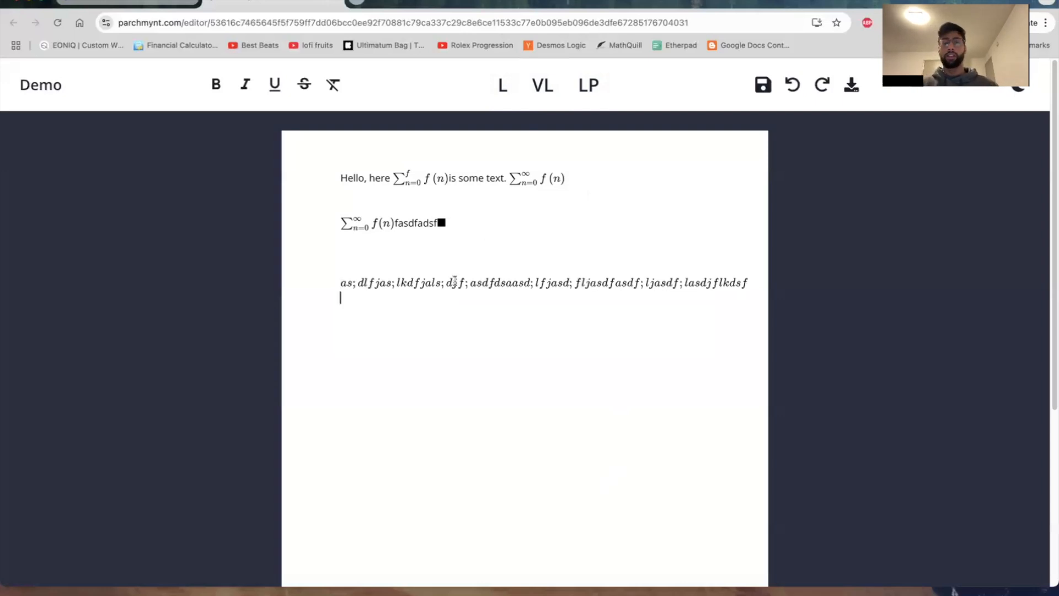
- Reopen the LP block and replace all its placeholder text with \sum_{n=0}^{\infty} f(n)
left_click(454, 282)
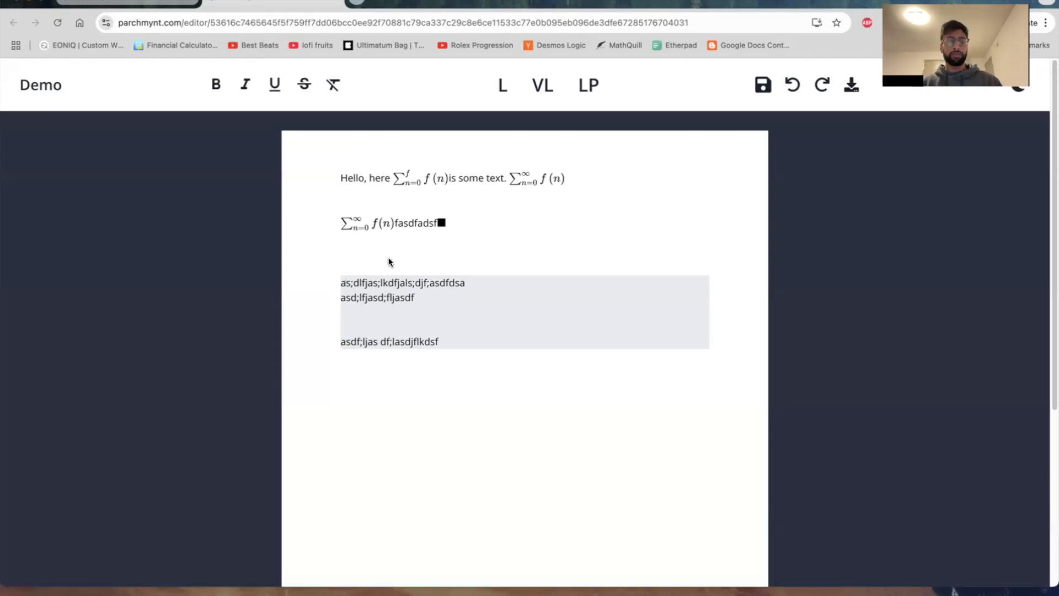
left_click_drag(442, 343, 339, 280)
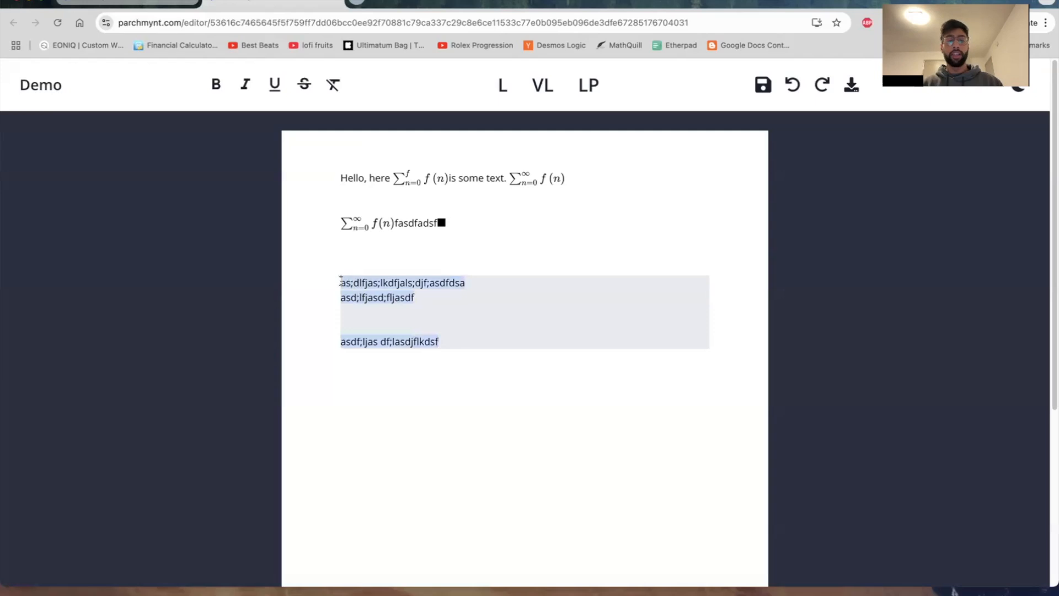
key("BackSpace")
type("\\sum")
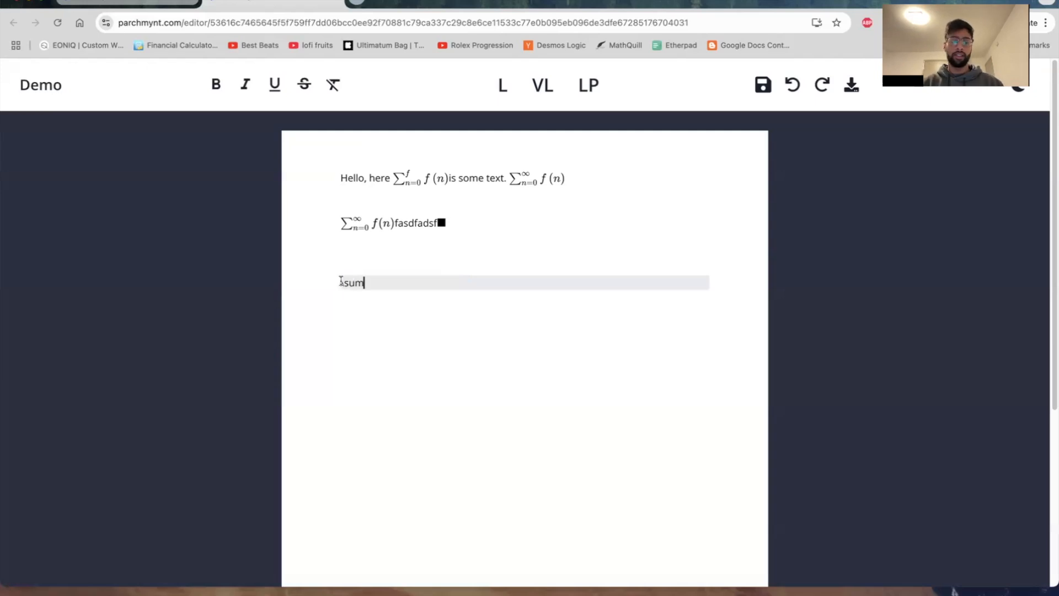
type("_{n=0}^")
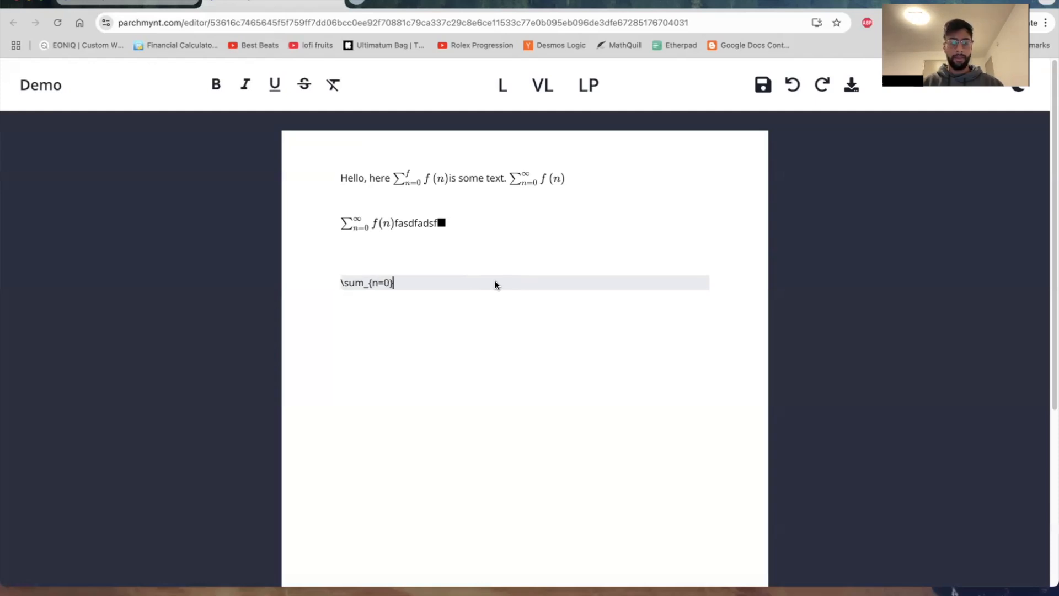
type("{\\infty}")
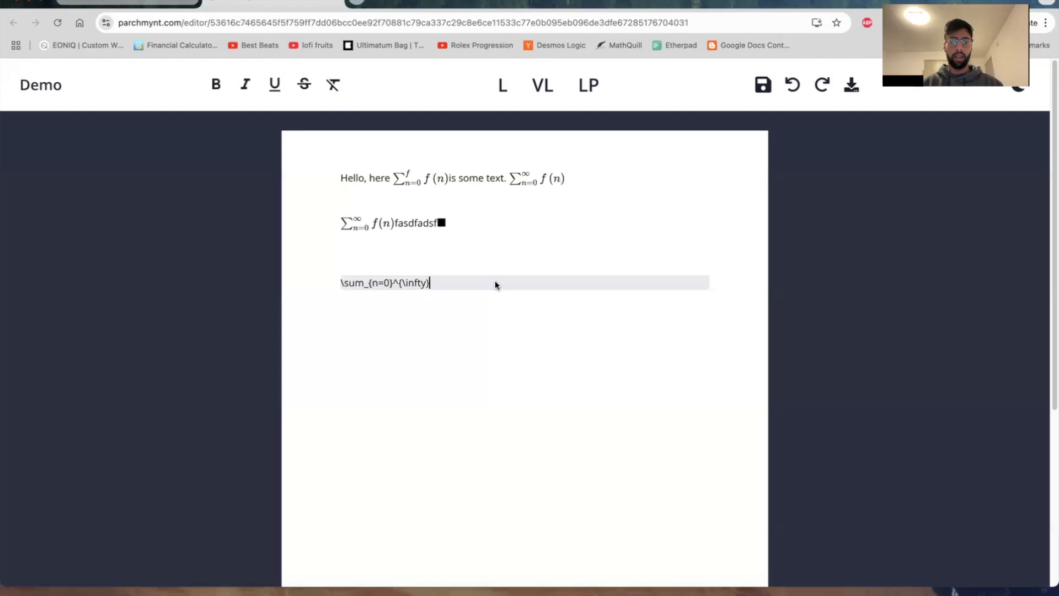
type(" f(n)")
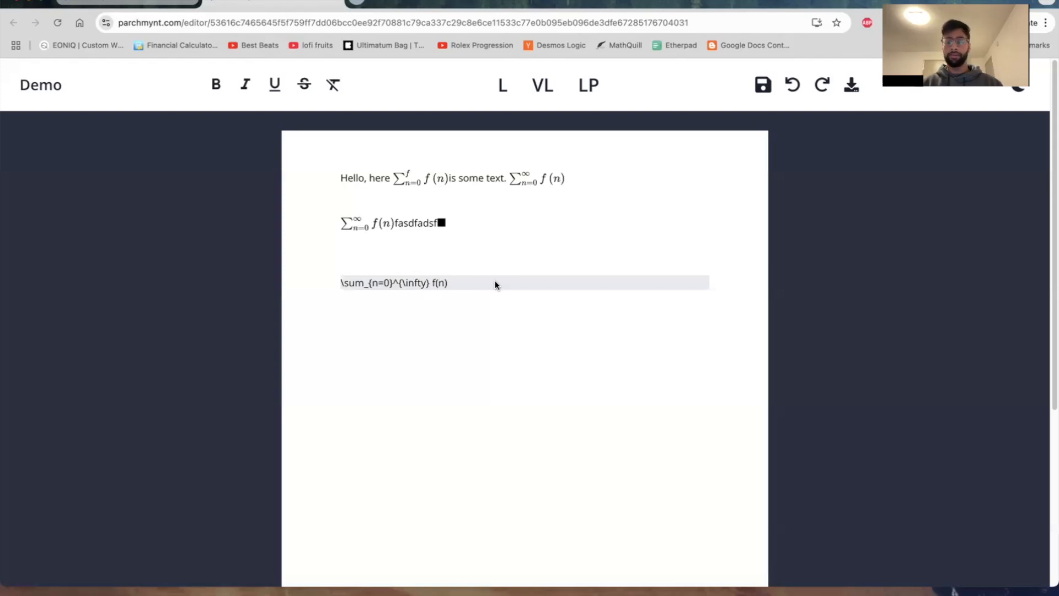
- Add a \\ line break after the block's summation, plus three more lines containing only \\ below it
key("Return")
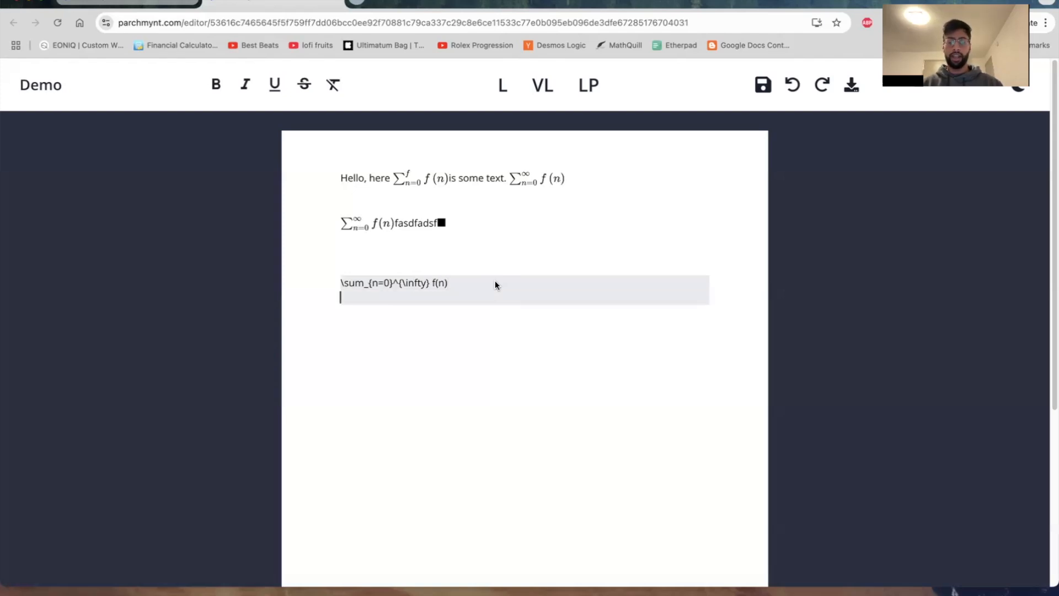
key("Return")
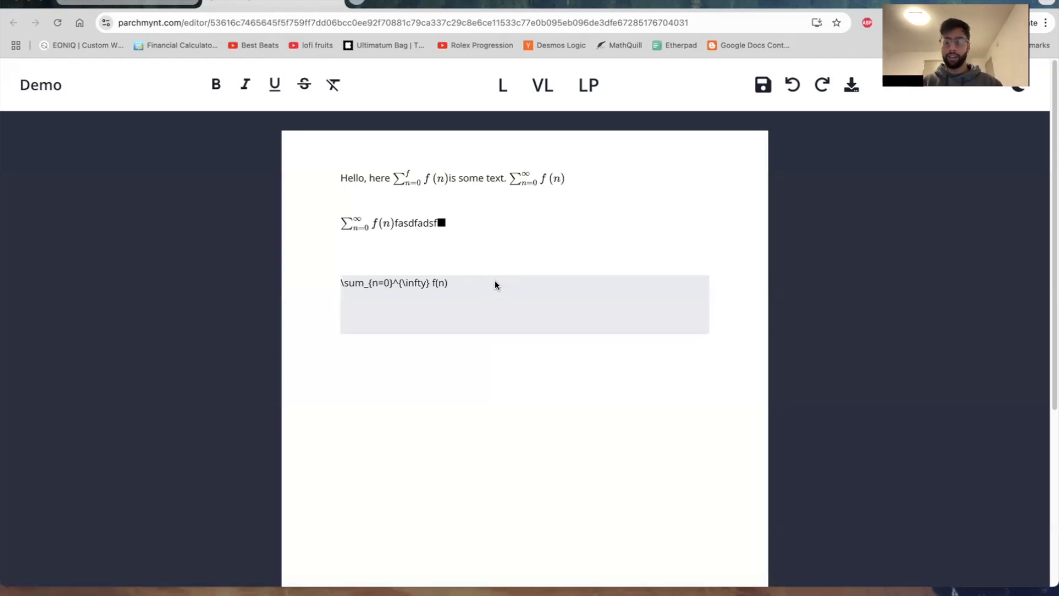
key("BackSpace")
key("BackSpace")
type("\\\\")
key("Return")
type("\\\\")
key("Return")
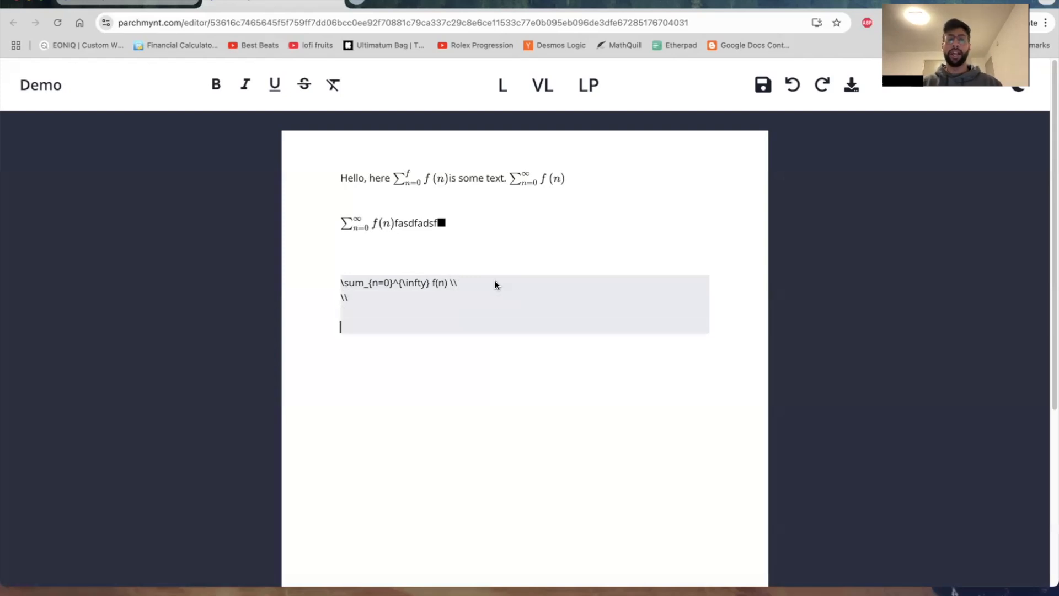
type("\\\\")
key("Return")
type("\\\\")
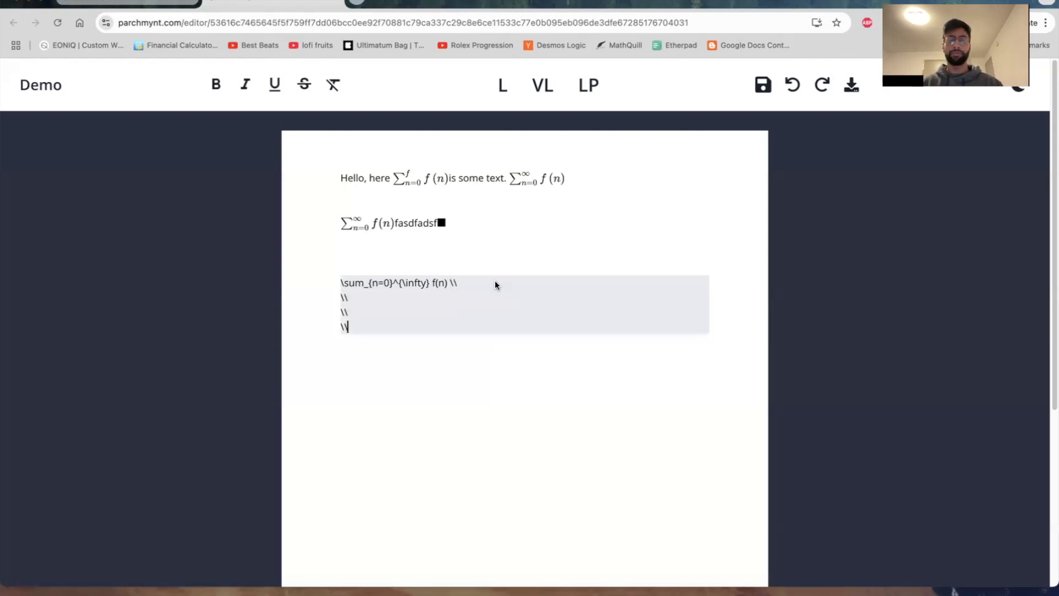
key("Return")
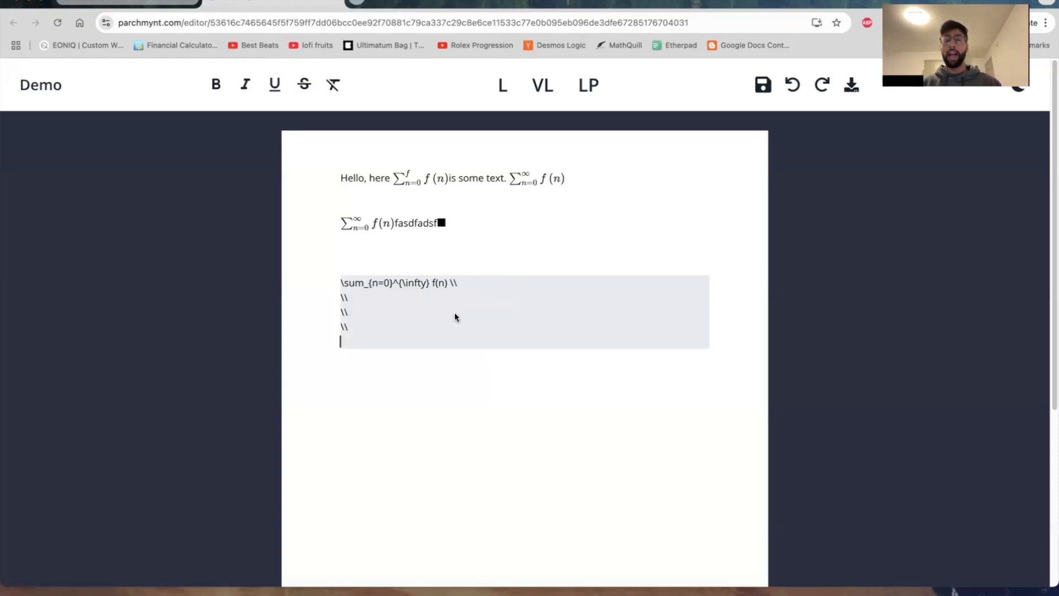
type("\\sum")
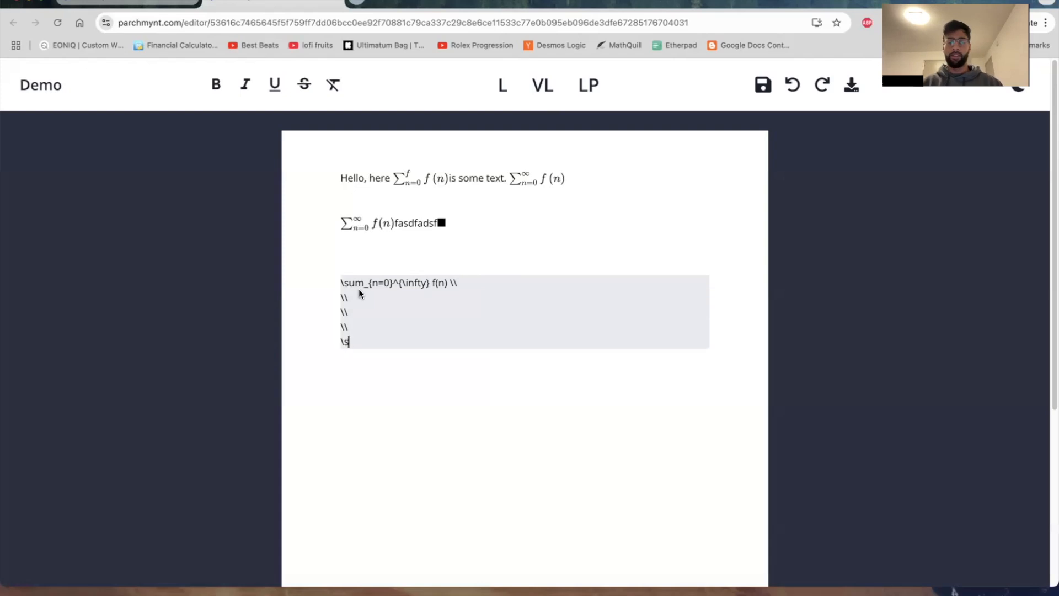
key("BackSpace")
key("BackSpace")
key("BackSpace")
key("BackSpace")
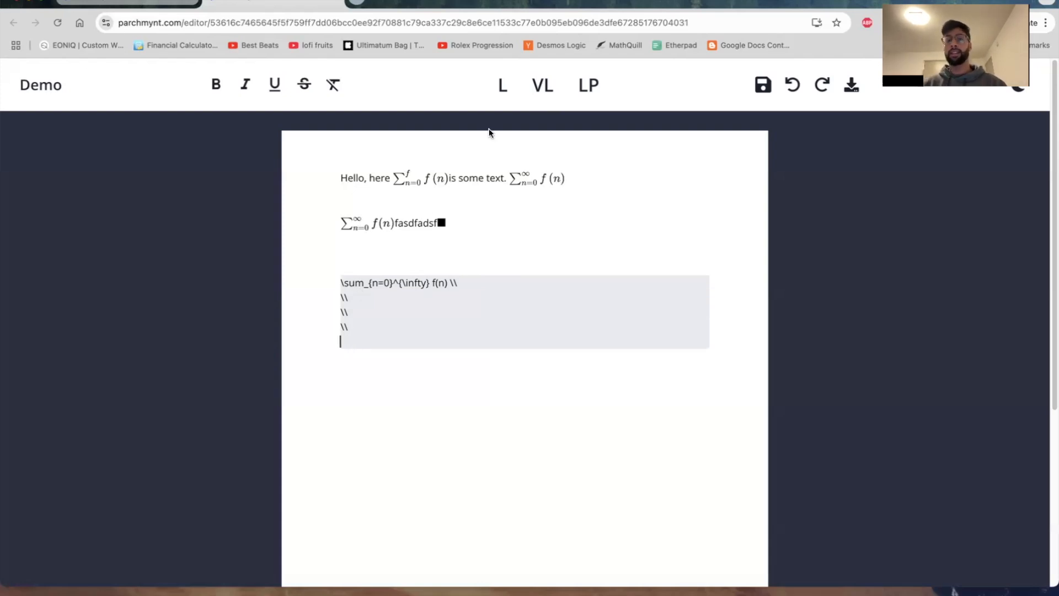
- Insert an L equation on the LP block's last line containing a sum from n=0 with upper limit f, followed by f(n)
left_click(500, 90)
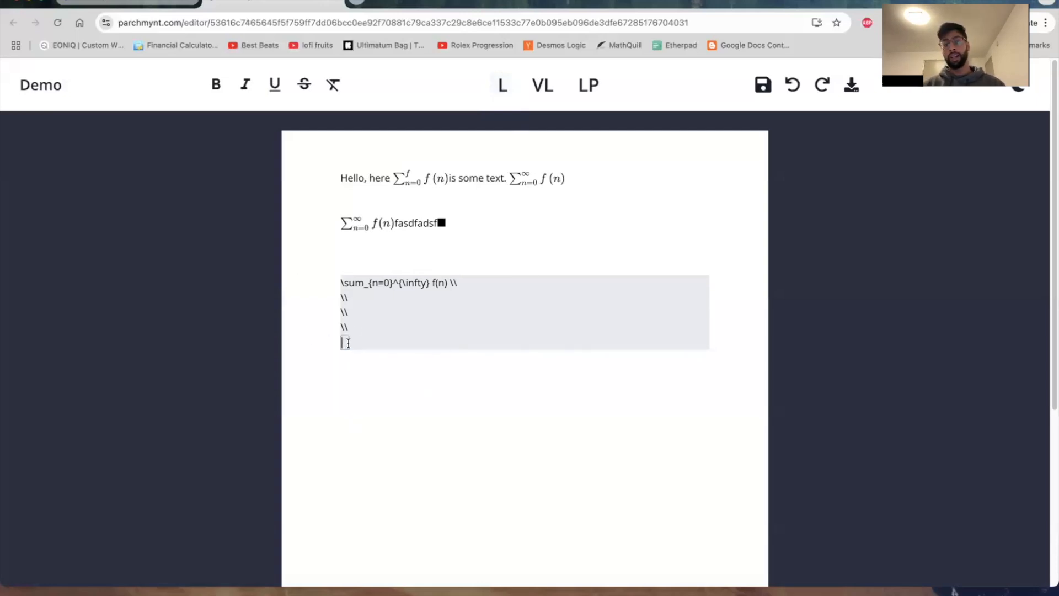
type("\\")
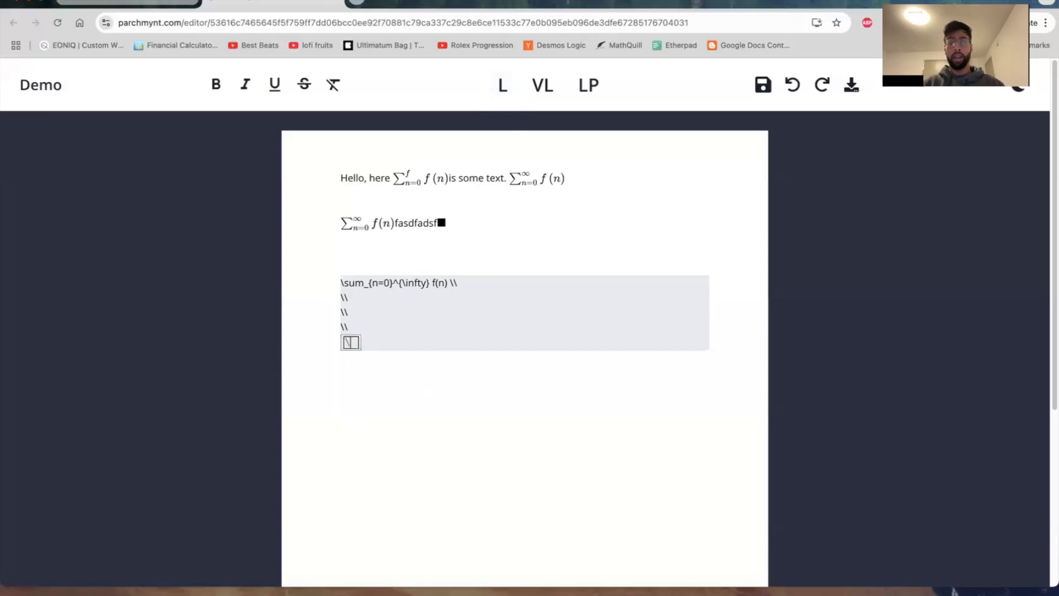
type("sum n=0")
key("Up")
type("f")
key("Right")
type("f(x)")
key("BackSpace")
key("BackSpace")
type("n)")
- Replace the new summation's upper limit with \infty and convert the equation to LaTeX code inside the LP block
left_click(355, 343)
key("BackSpace")
type("\\infty")
key("Right")
key("Right")
key("Right")
key("Right")
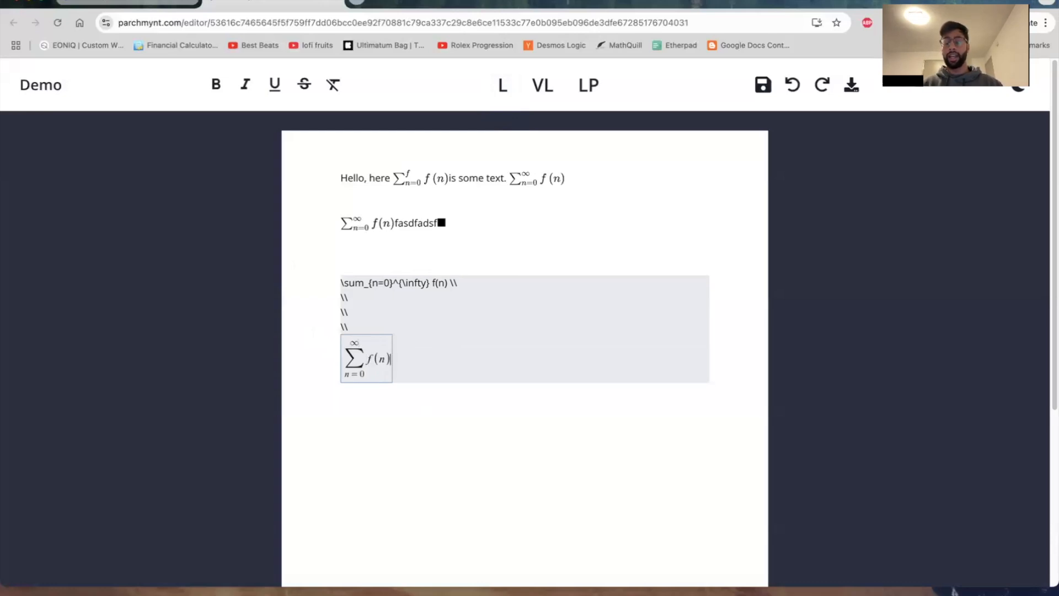
key("Return")
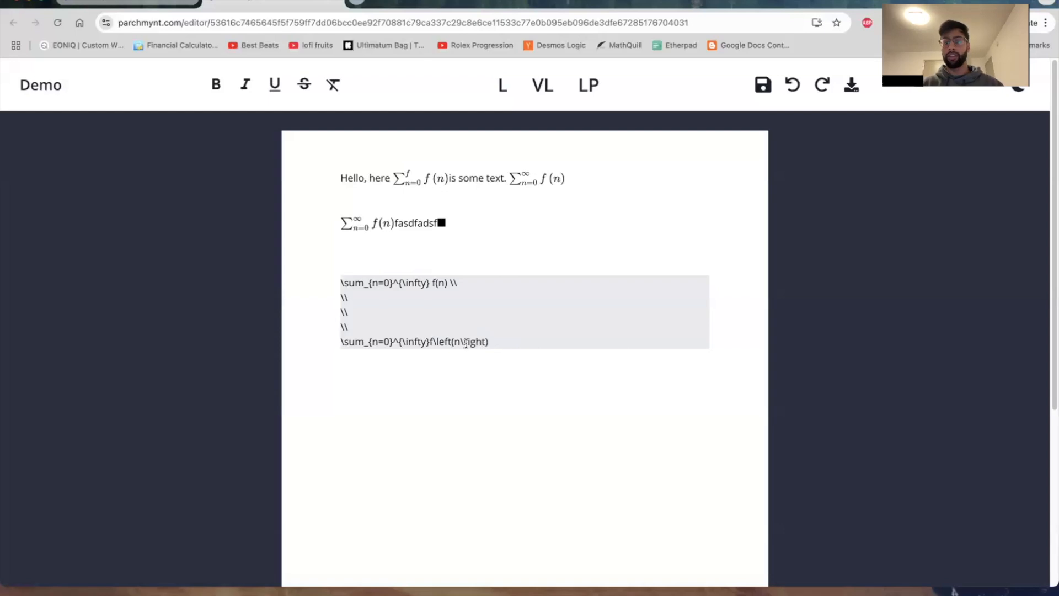
- Reopen the converted summation for visual editing, turn it back into code and leave the LP block to render
left_click(422, 341)
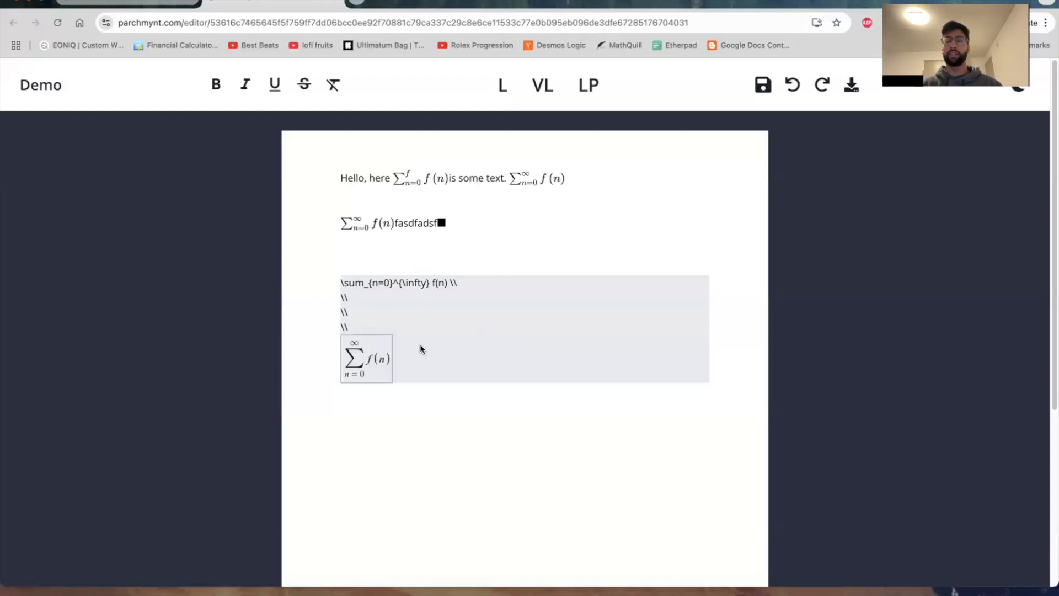
key("Return")
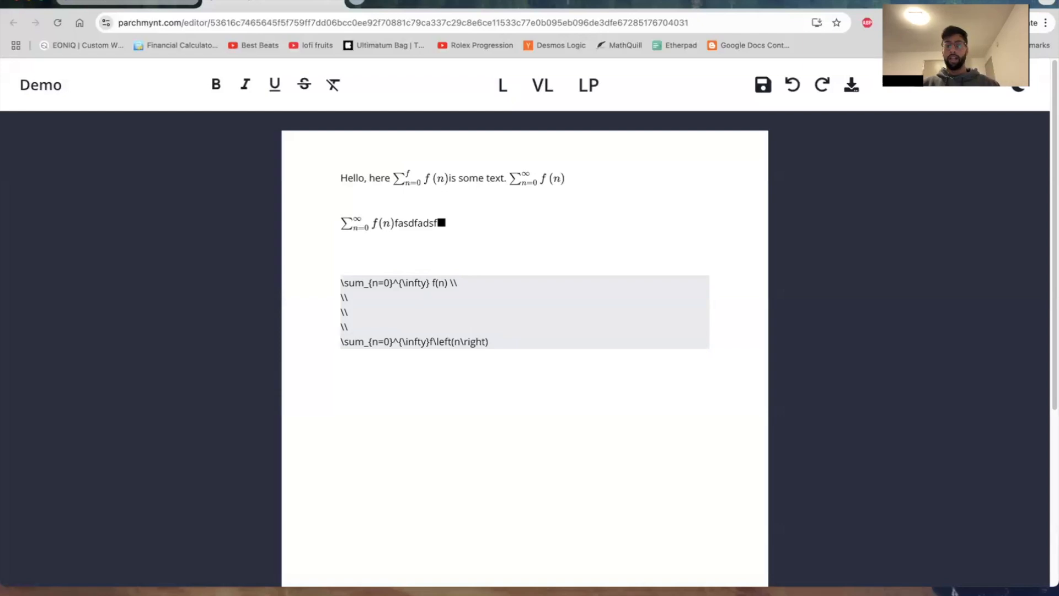
key("Down")
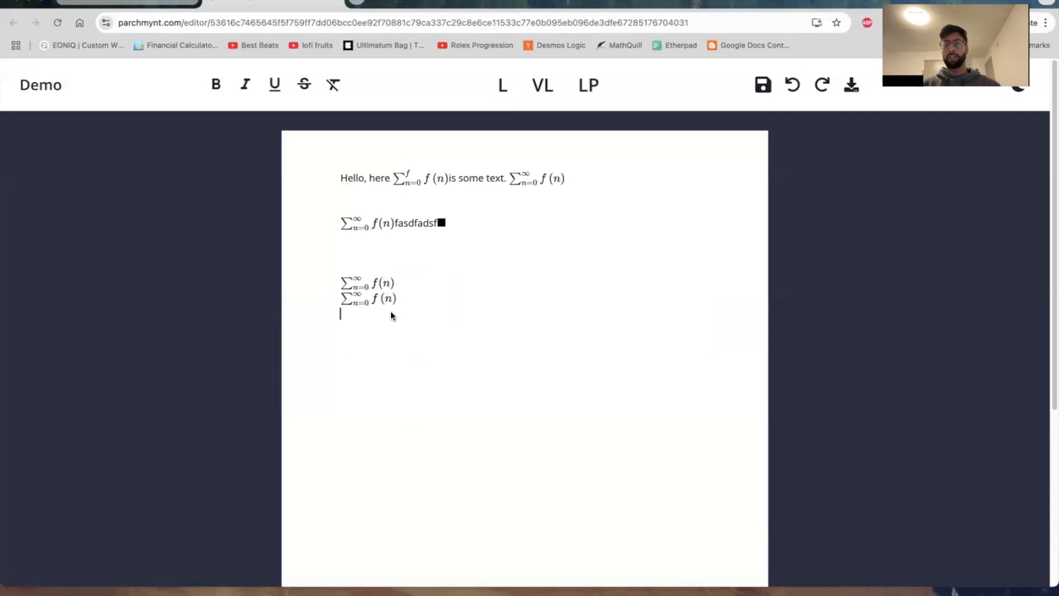
- Reopen the LP block, add a third backslash to each of the three \\ lines and leave it to render
left_click(353, 301)
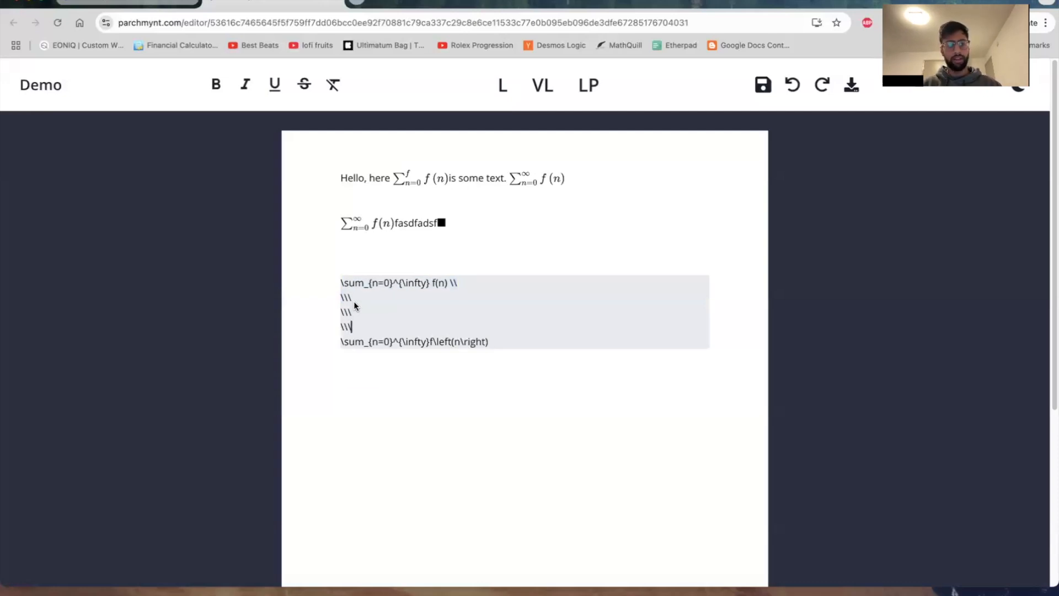
key("Down")
key("Right")
key("Down")
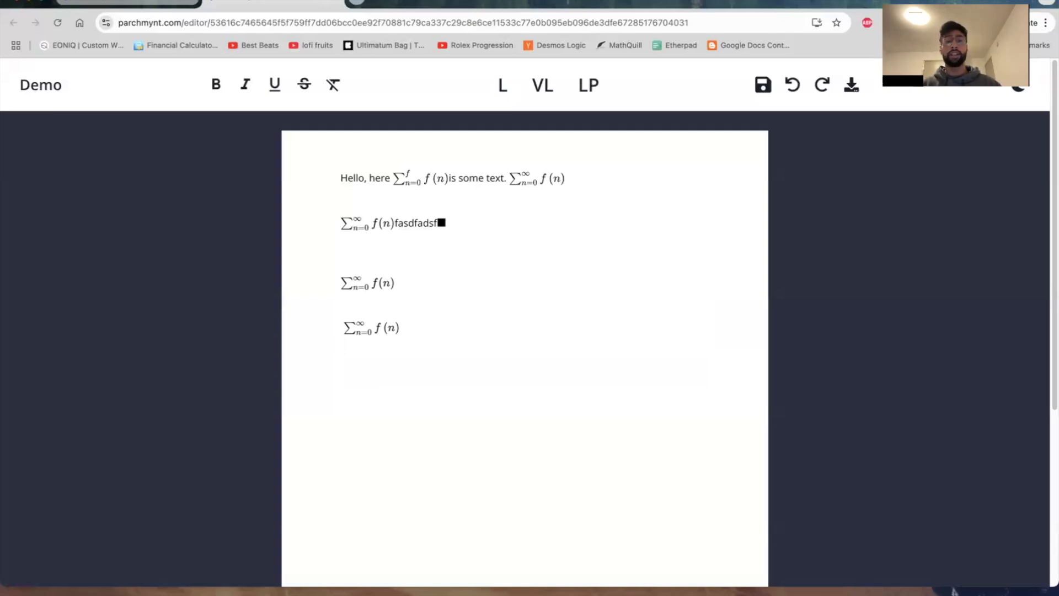
- Insert a second LP block below the rendered summations and start it with \begin{array} followed by blank lines
key("Return")
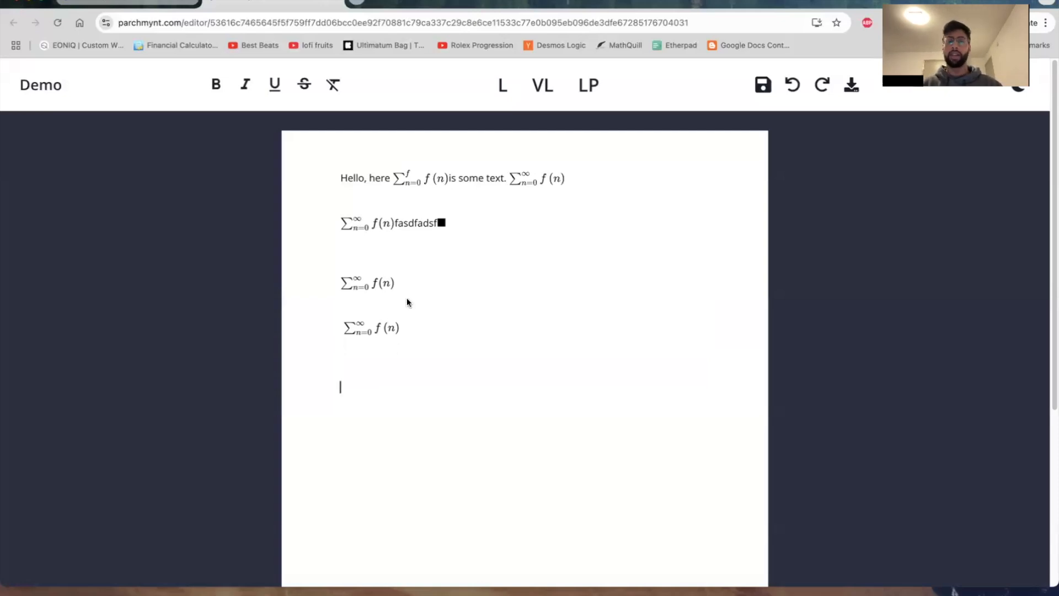
left_click(588, 85)
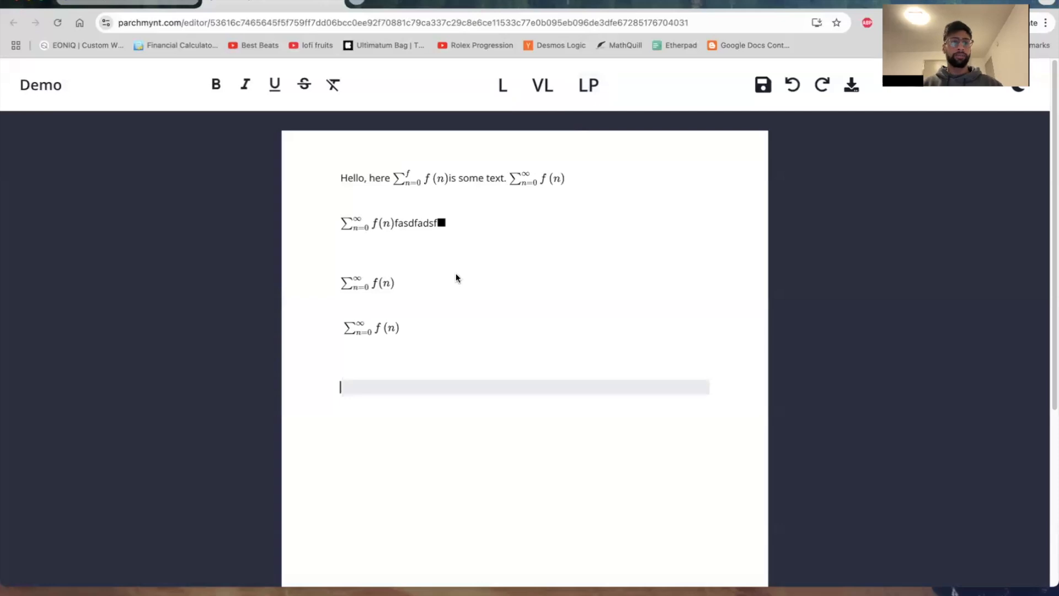
type("\\")
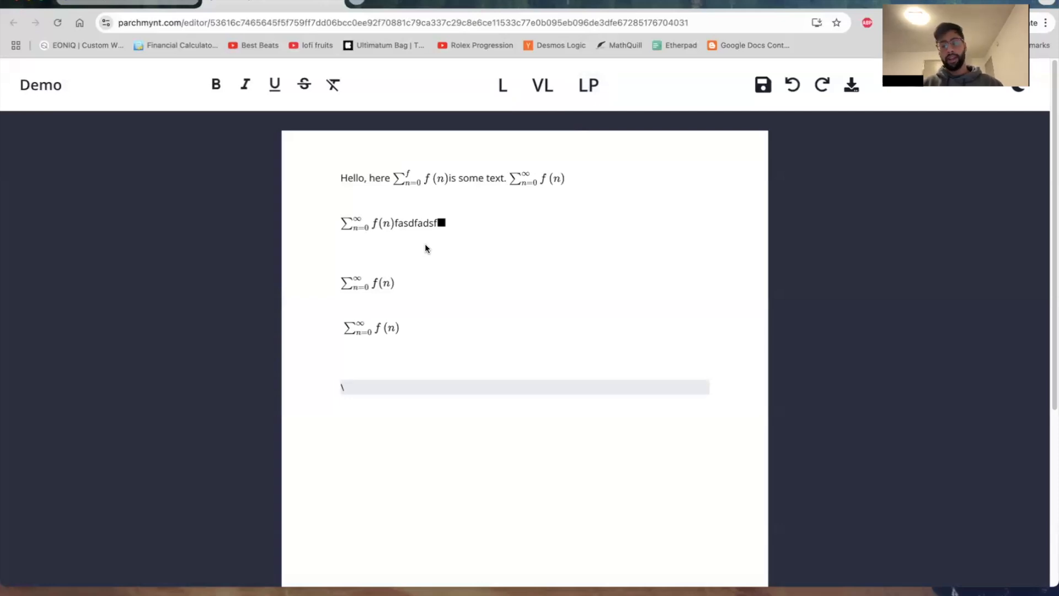
type("begin{array")
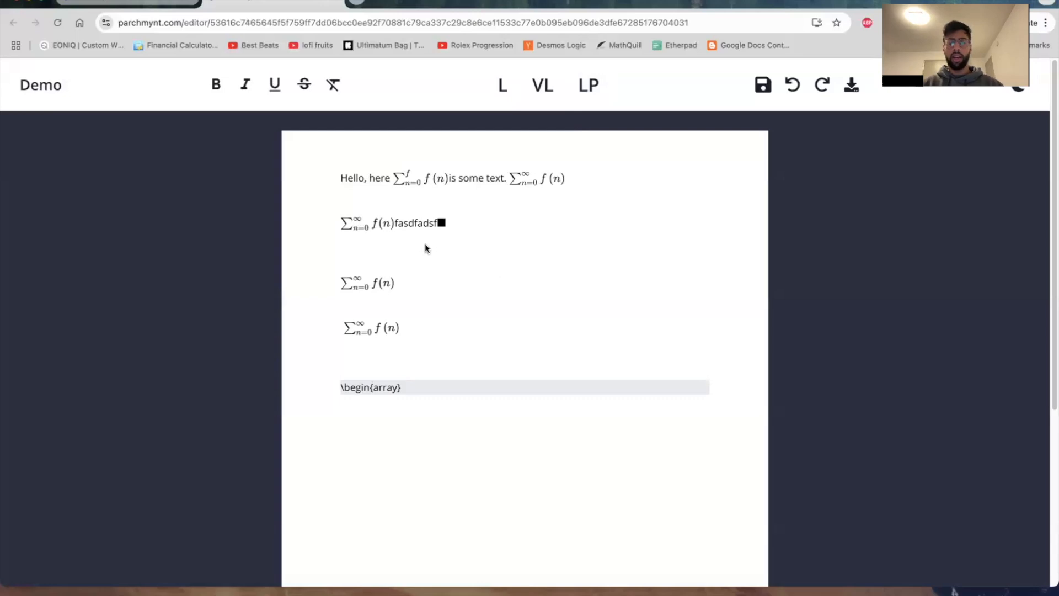
key("Return")
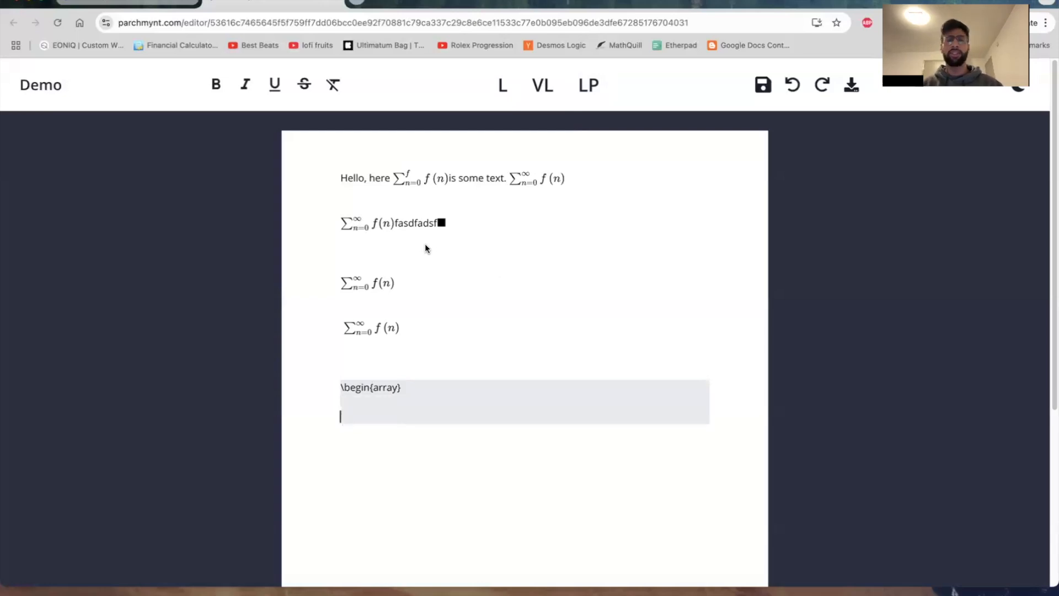
- Open parchmynt.com in a new browser tab and go to its documentation
left_click(357, 5)
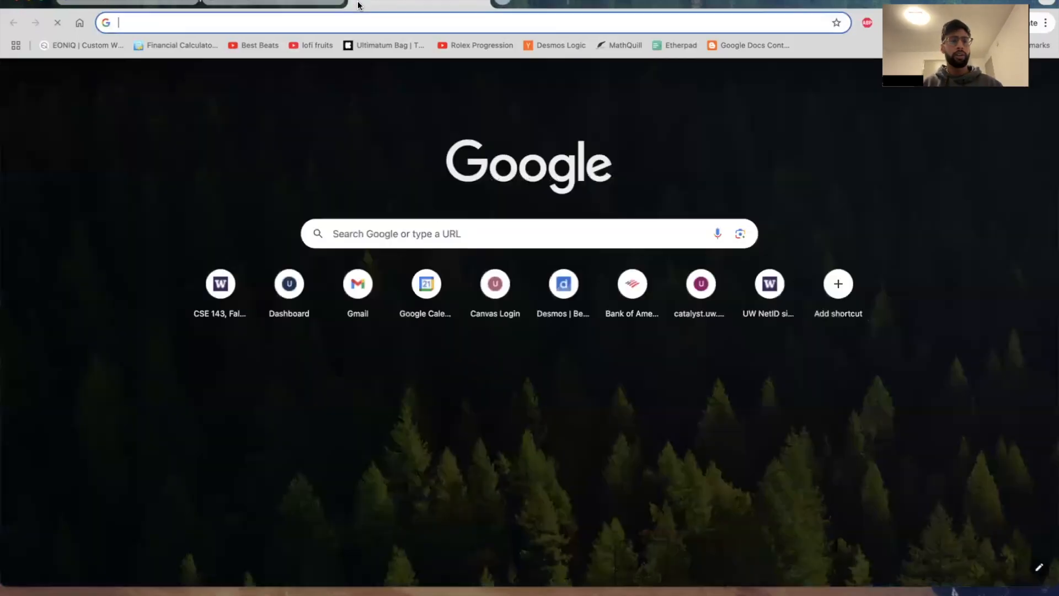
type("parchmynt.com")
key("Return")
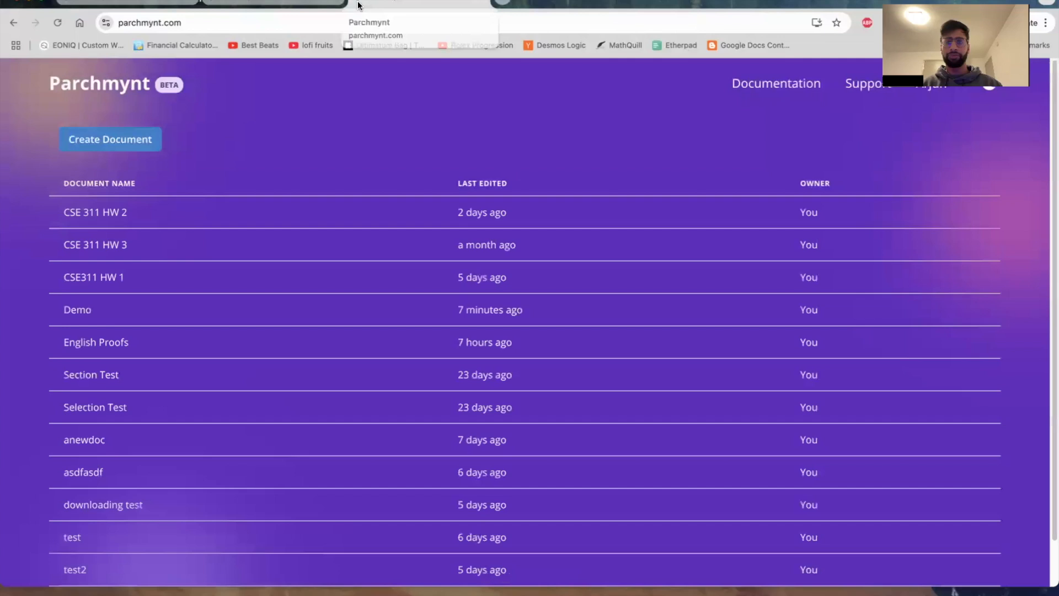
left_click(786, 88)
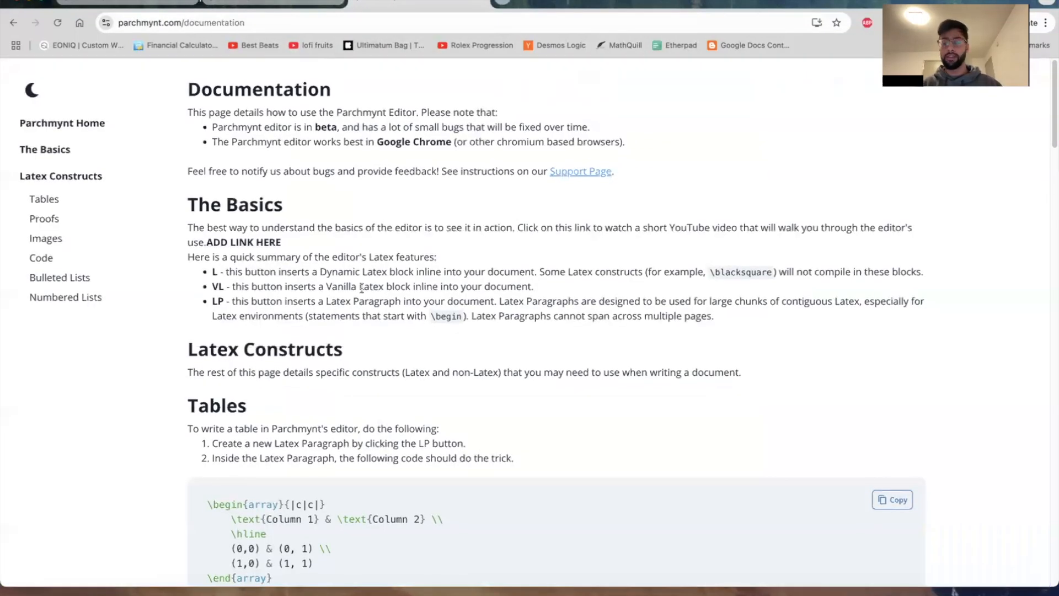
- Look through the documentation's table and proof examples and copy the first two-column array code under Tables
scroll(414, 413, "down", 4)
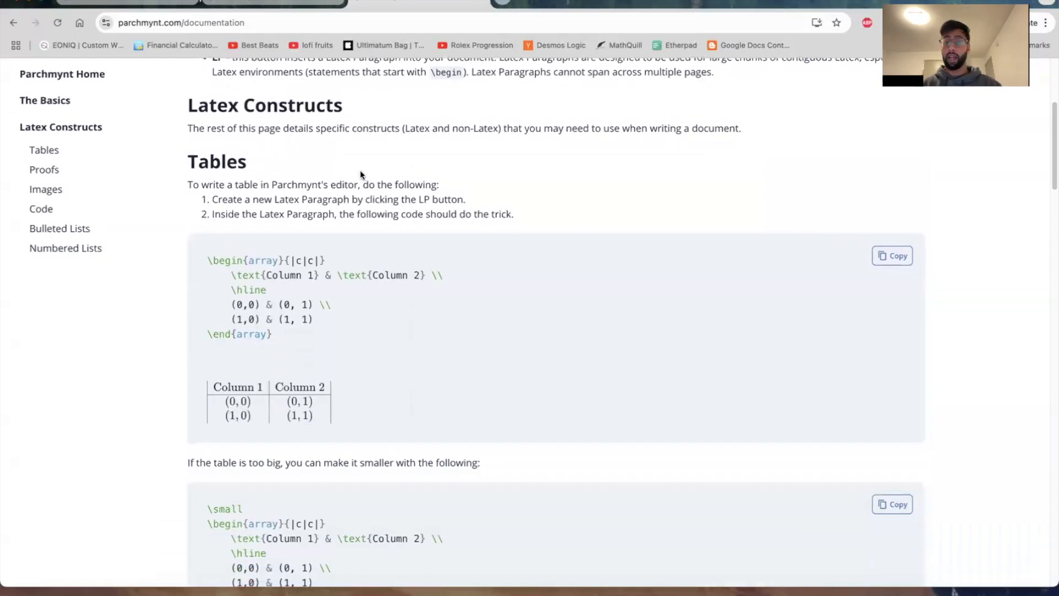
scroll(339, 276, "down", 6)
scroll(339, 279, "down", 7)
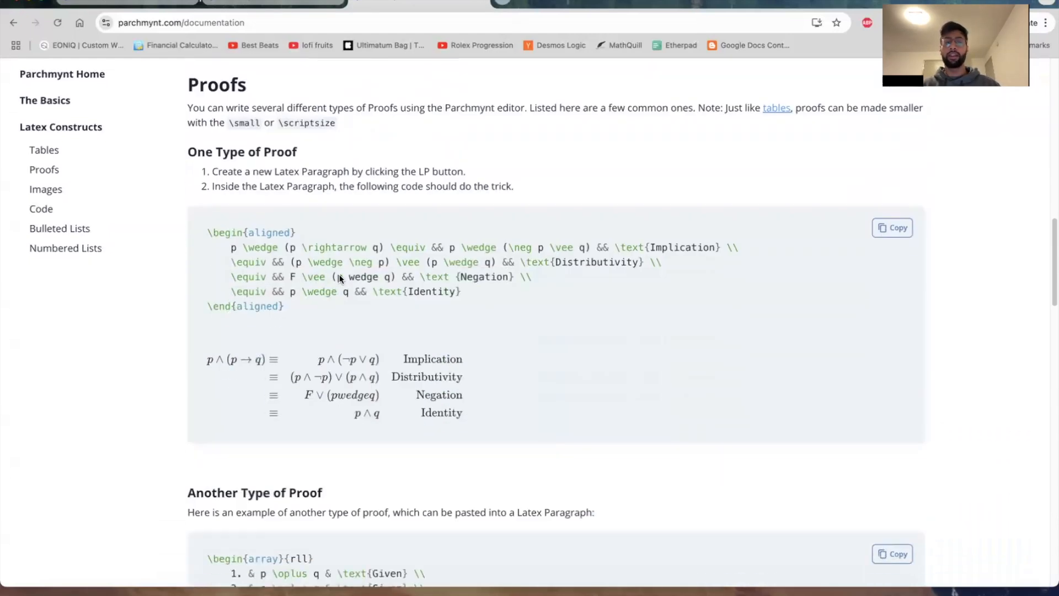
scroll(340, 276, "down", 5)
scroll(339, 275, "up", 5)
scroll(333, 306, "up", 13)
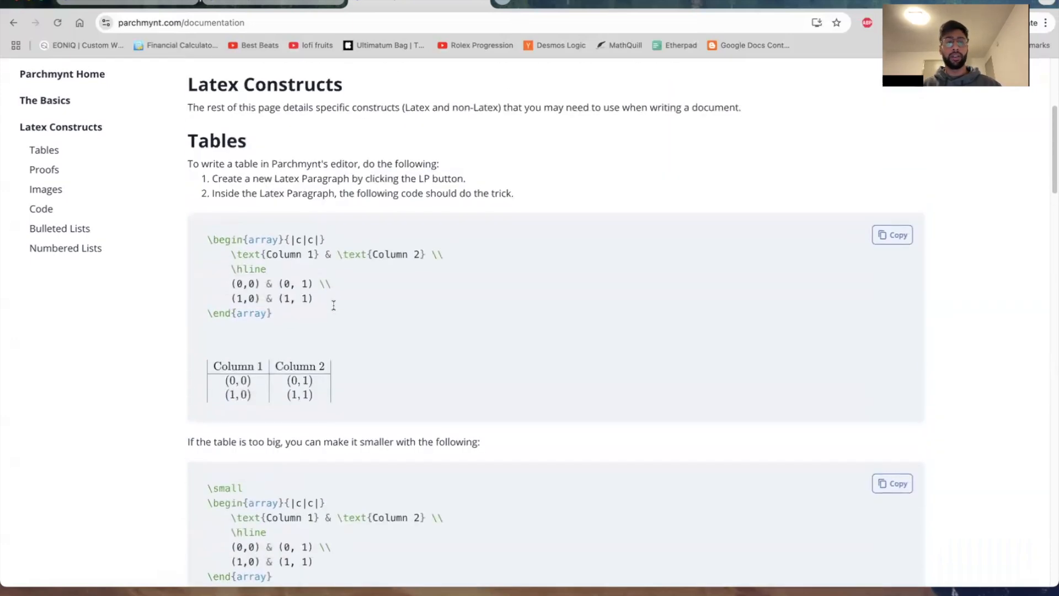
left_click(880, 288)
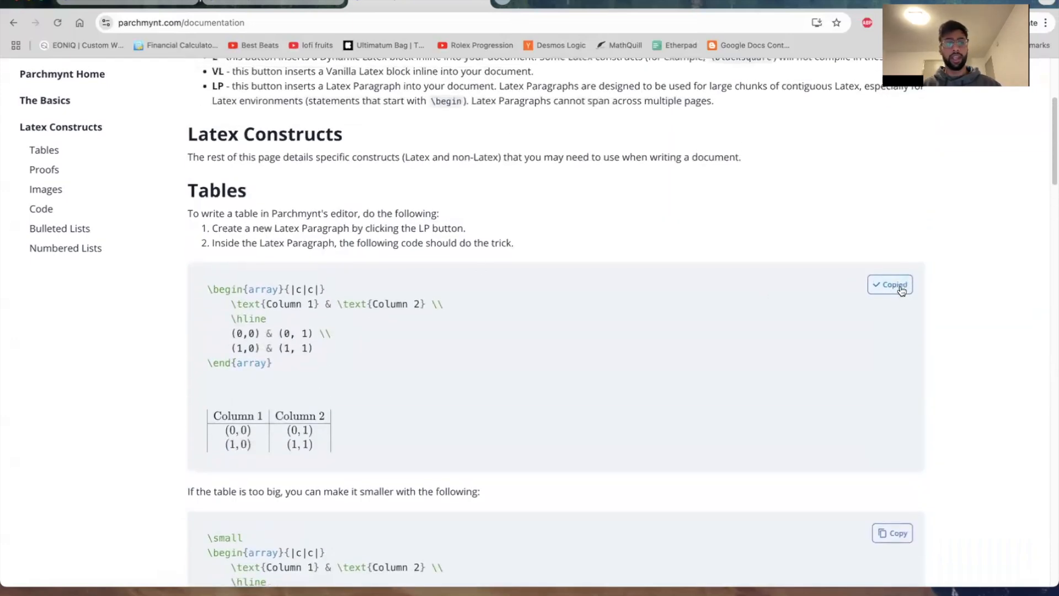
- Return to the Demo document, paste the array code into the LP block, delete the leftover \begin{array} lines and render the table
key("ctrl+shift+Tab")
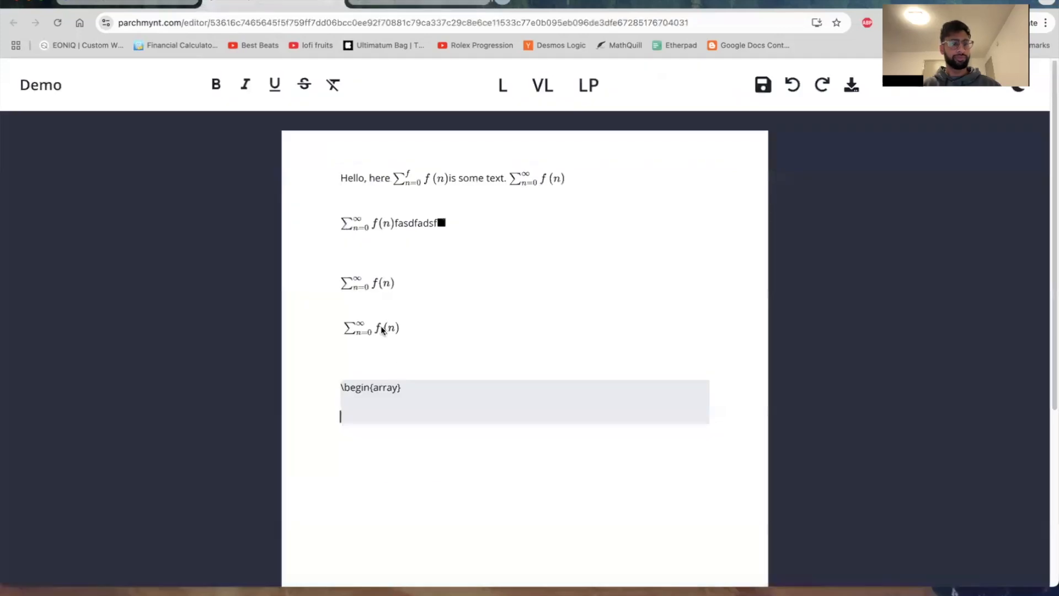
key("super+v")
left_click_drag(406, 381, 319, 382)
key("BackSpace")
key("BackSpace")
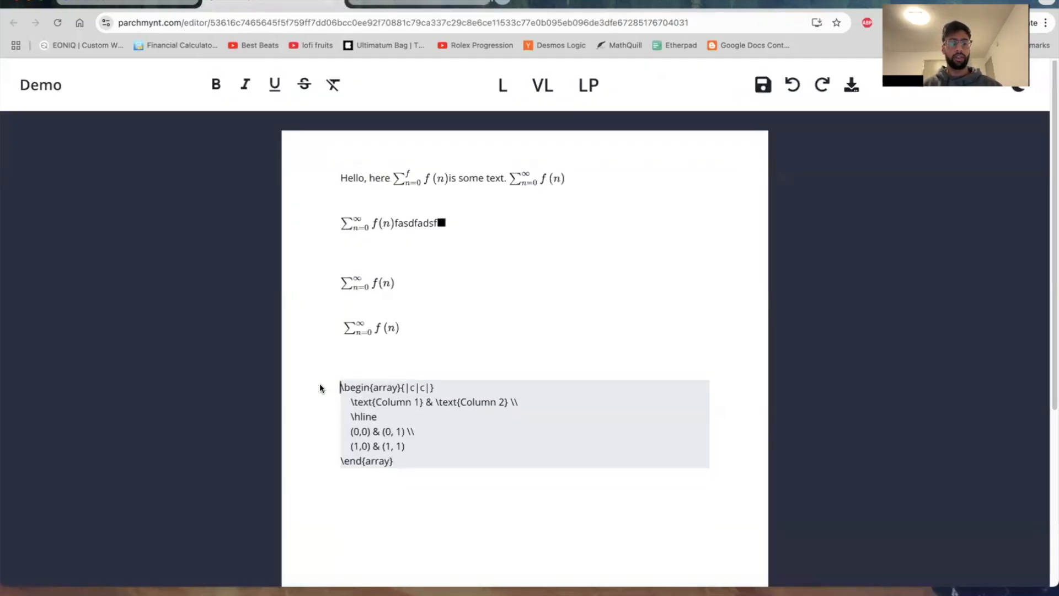
left_click(456, 554)
scroll(455, 517, "down", 1)
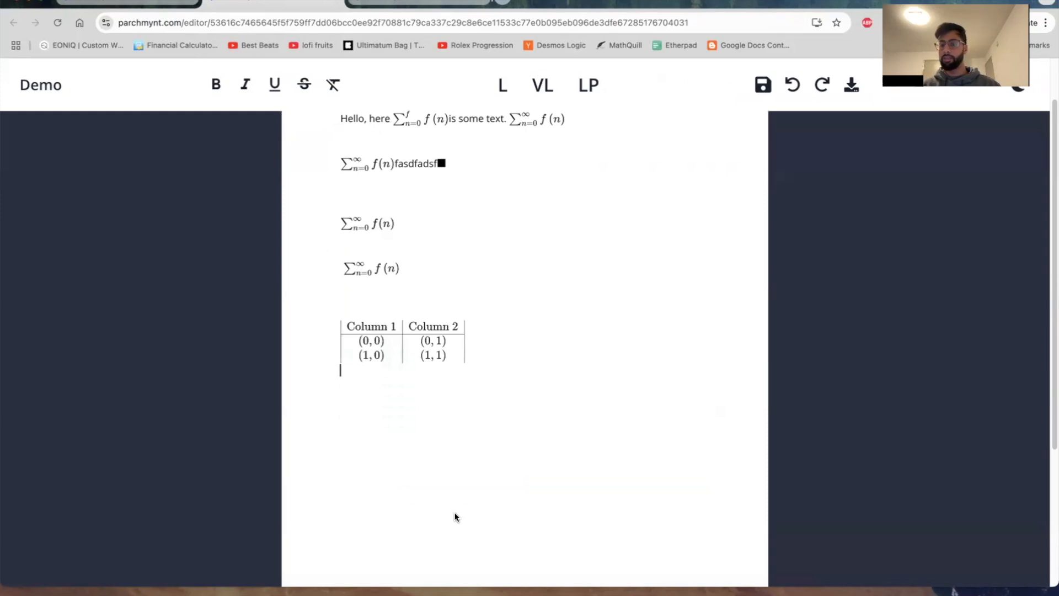
- Remove the closing brace after |c|c| in the table's code, leave the block and inspect its error details
left_click(402, 326)
left_click(435, 329)
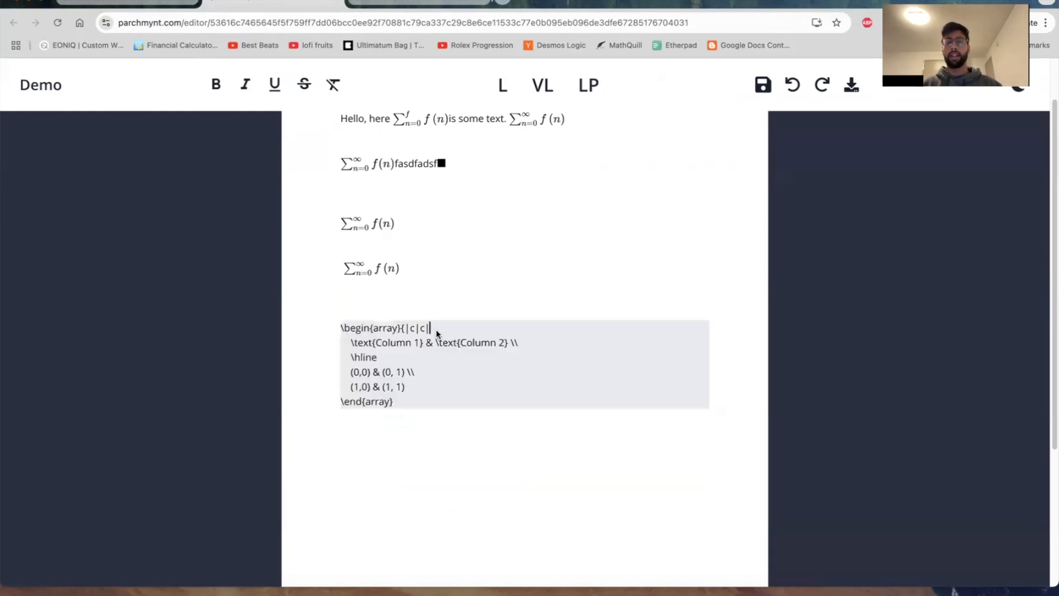
left_click(381, 310)
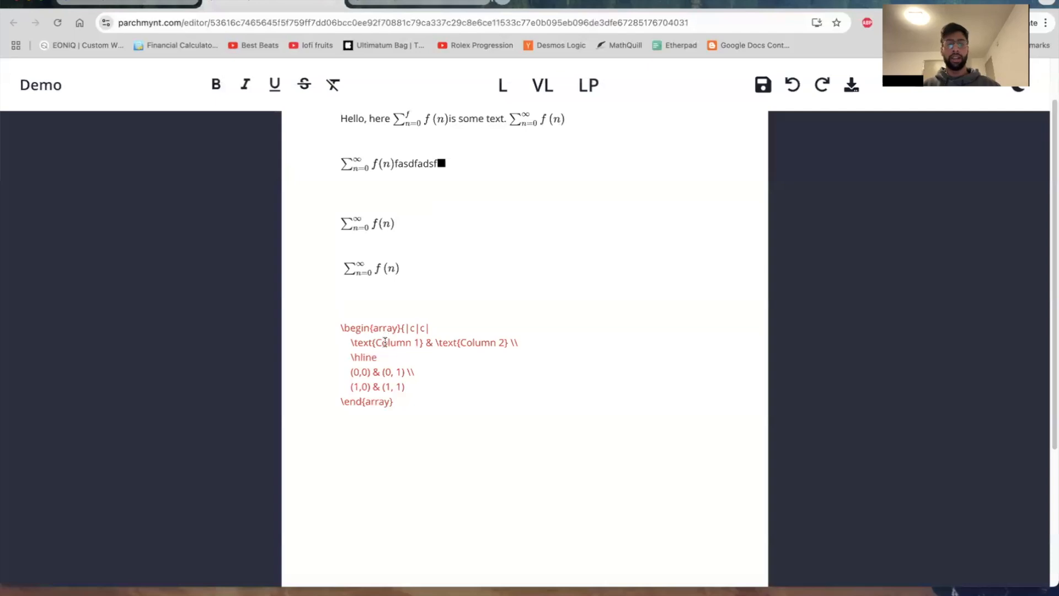
mouse_move(387, 342)
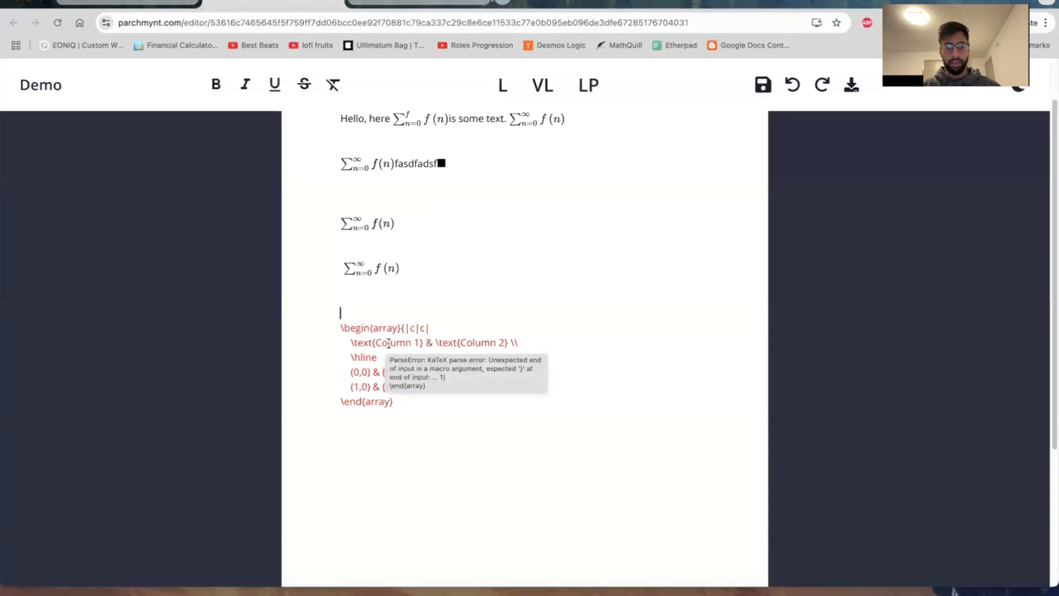
- Restore the closing brace after |c|c| in the table's code and leave the block to render
left_click(403, 328)
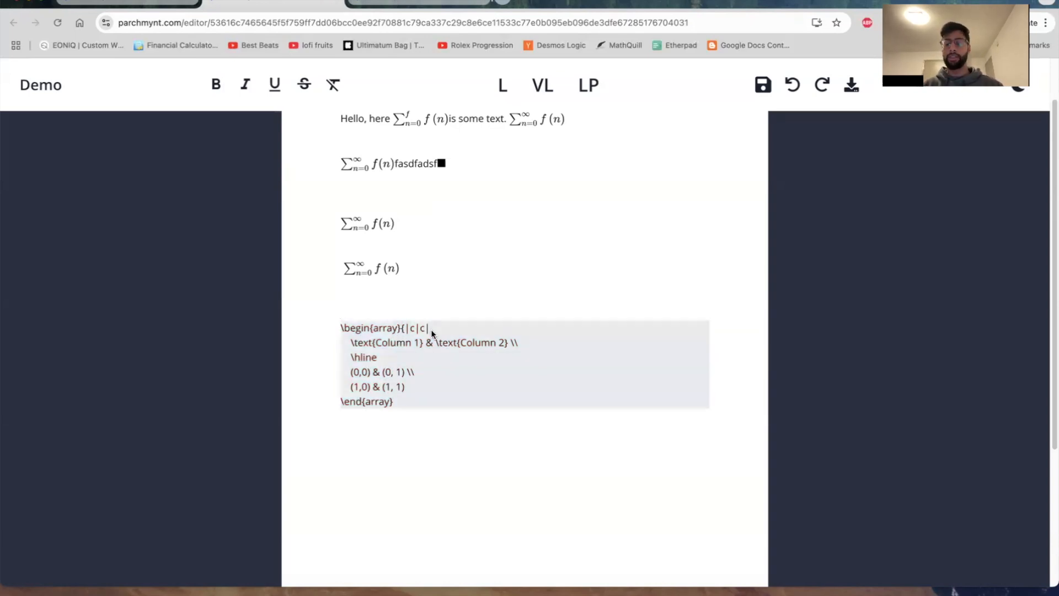
type("}")
left_click(441, 309)
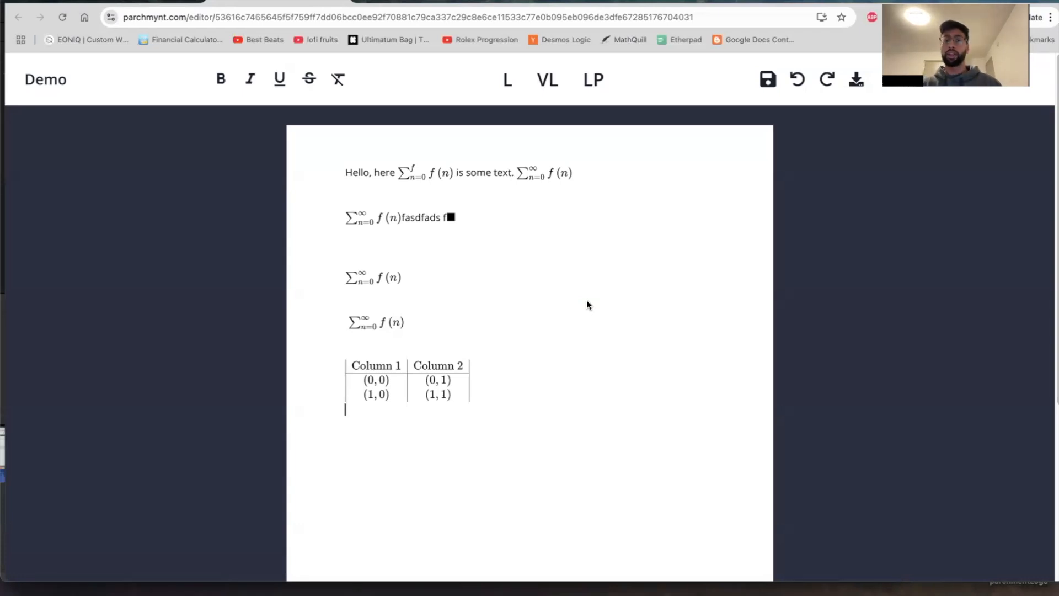
- Save the Demo document
left_click(767, 79)
left_click(640, 96)
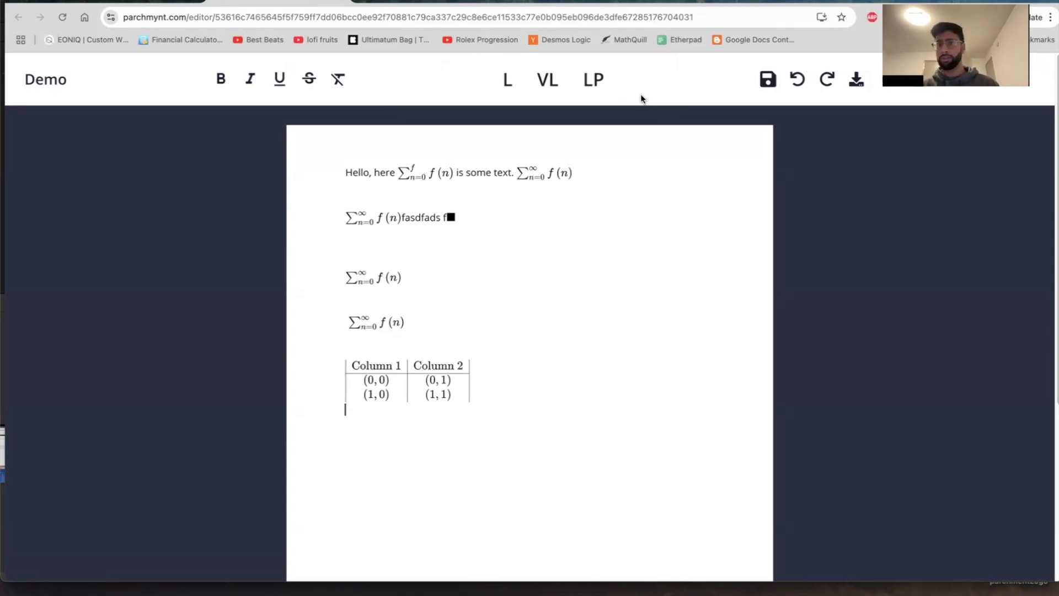
- Insert an L formula on a new line below the first paragraph: the sum from n=0 to infinity of f(n)
left_click(613, 176)
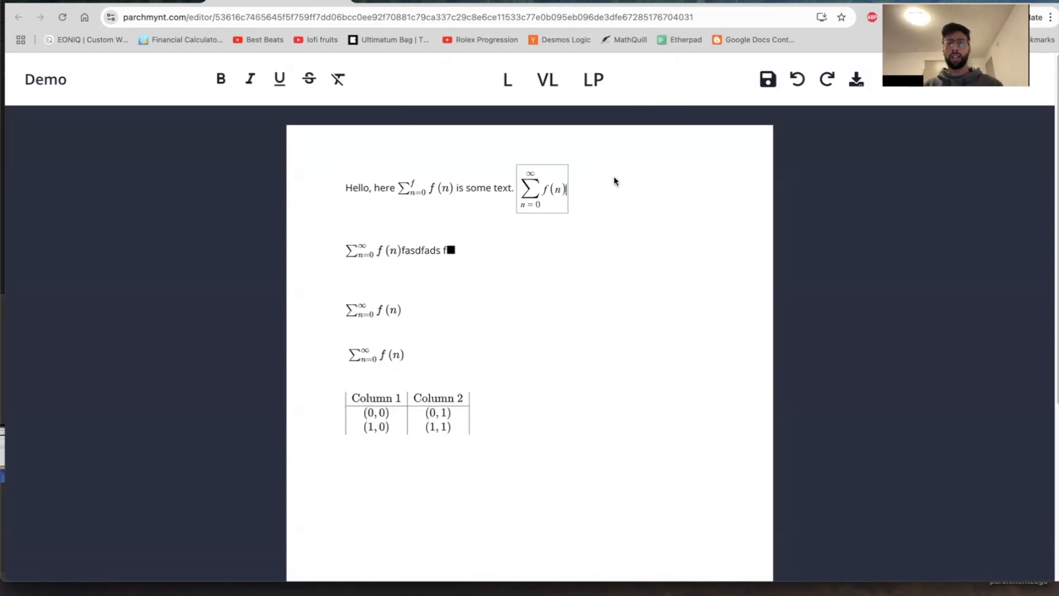
key("Return")
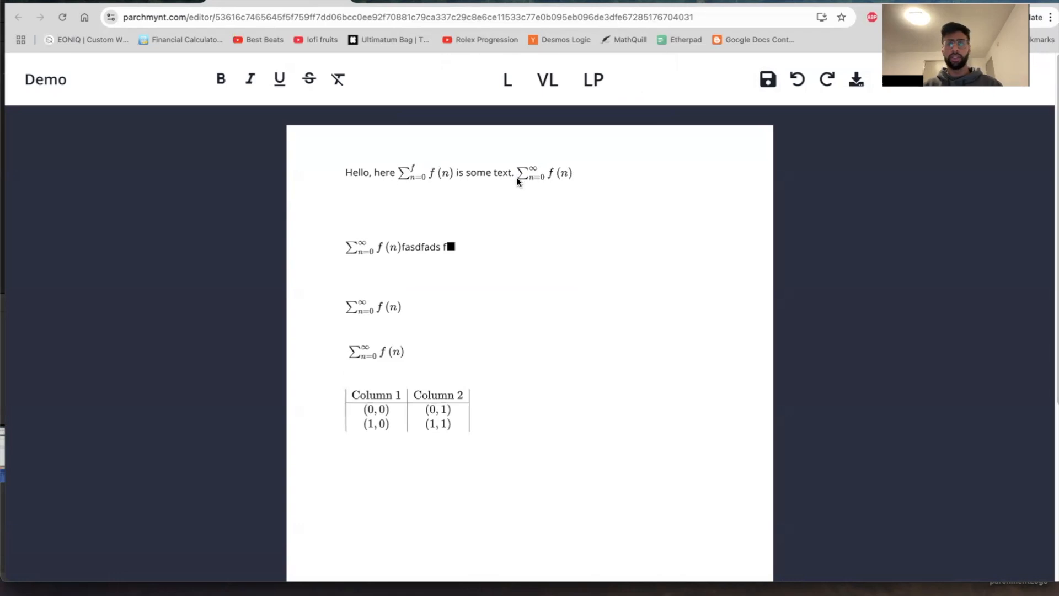
left_click(507, 80)
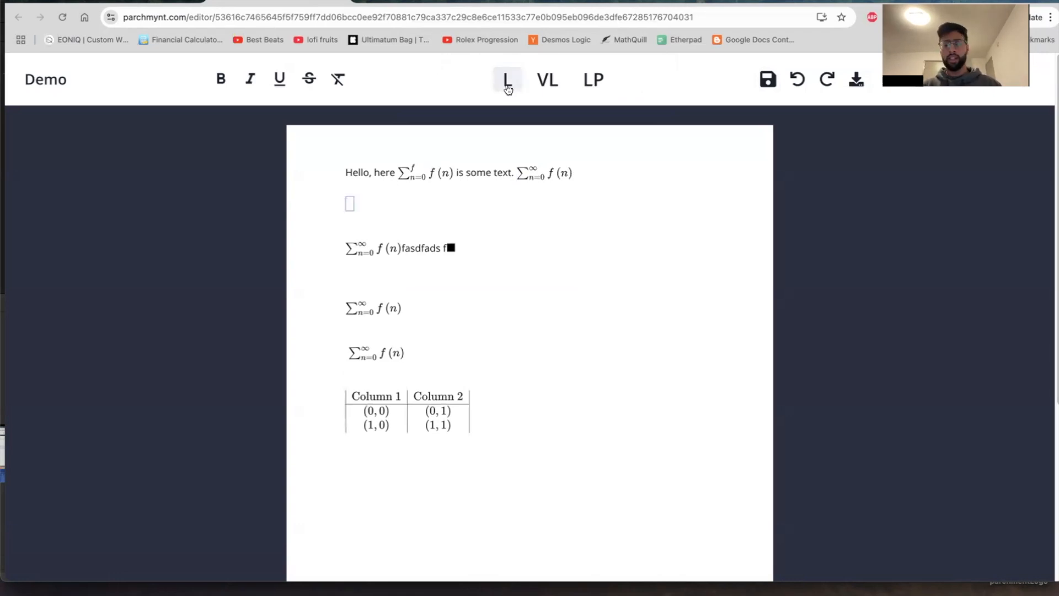
type("\\sum n=")
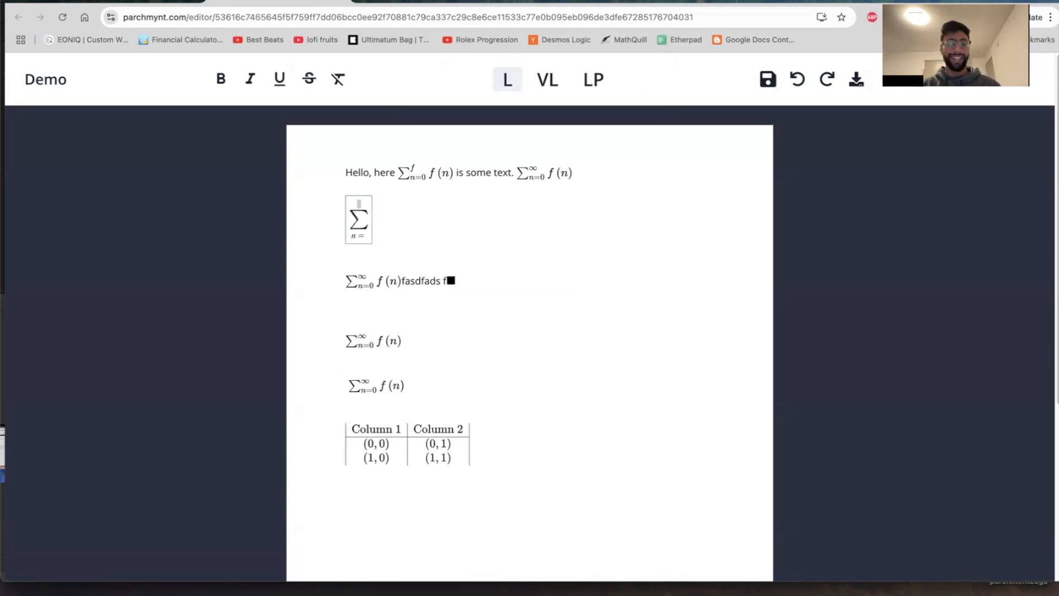
type("0")
key("Up")
type("\\infty ")
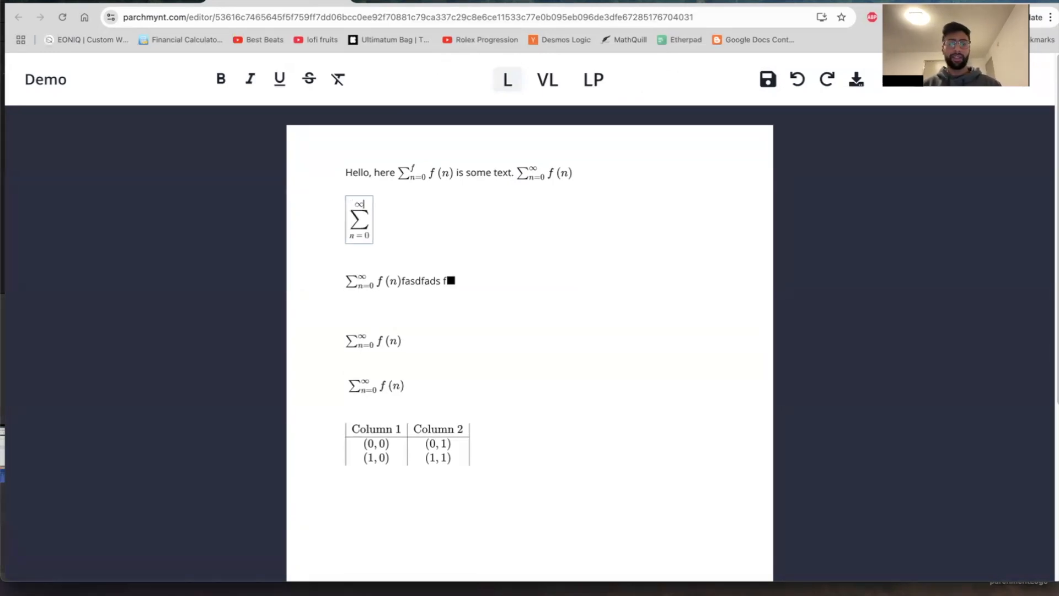
type("f(n")
key("BackSpace")
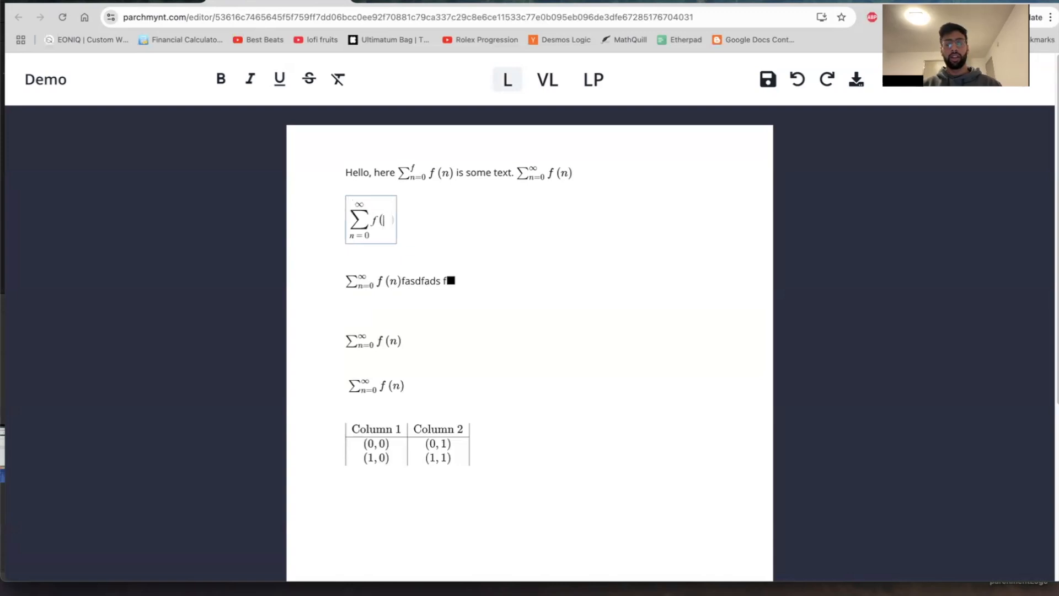
type("n)")
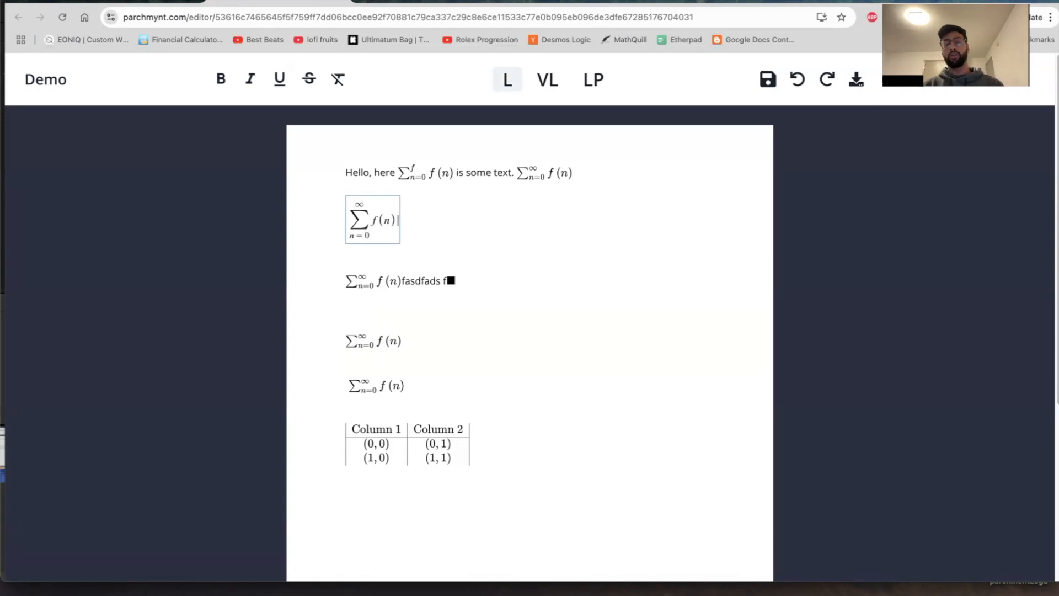
- Append the integral from 0 to 4 of f(x)dx to the new formula and undo the formula's insertion
type("\\int ")
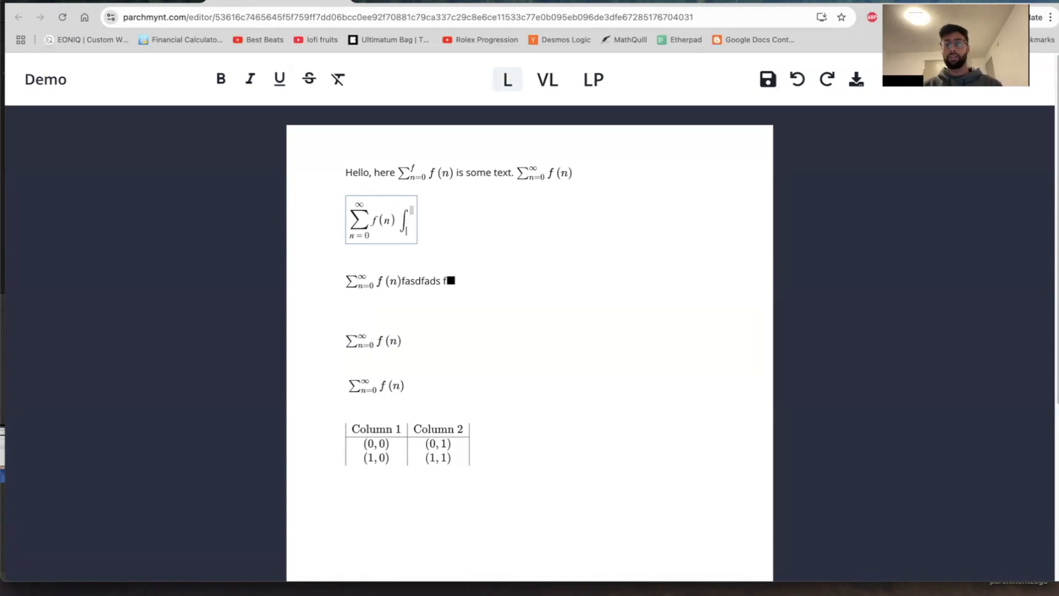
type("0")
key("Up")
type("4")
key("Right")
type("f(x)dx")
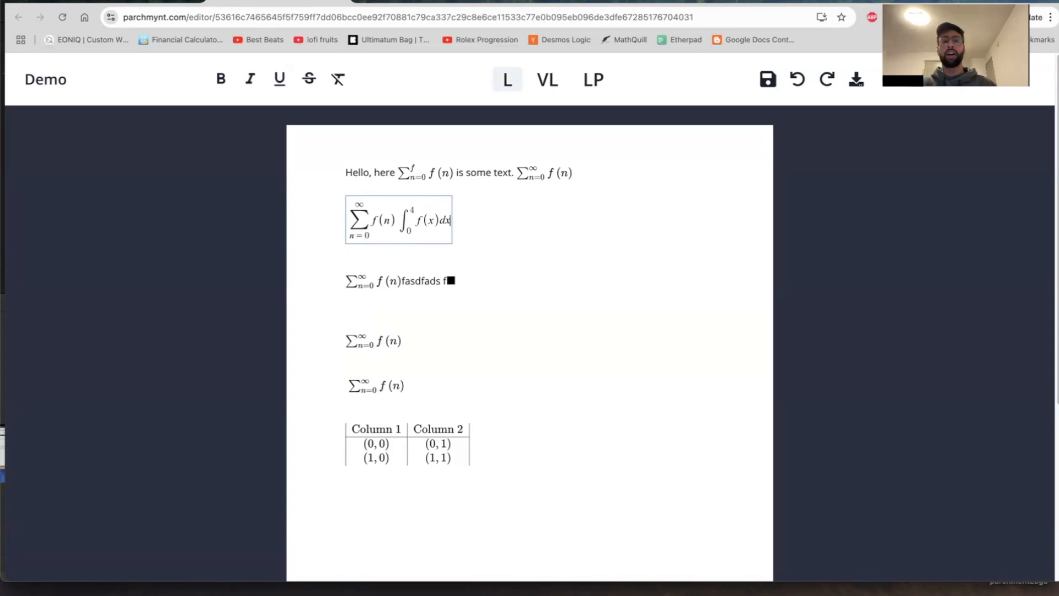
left_click(805, 81)
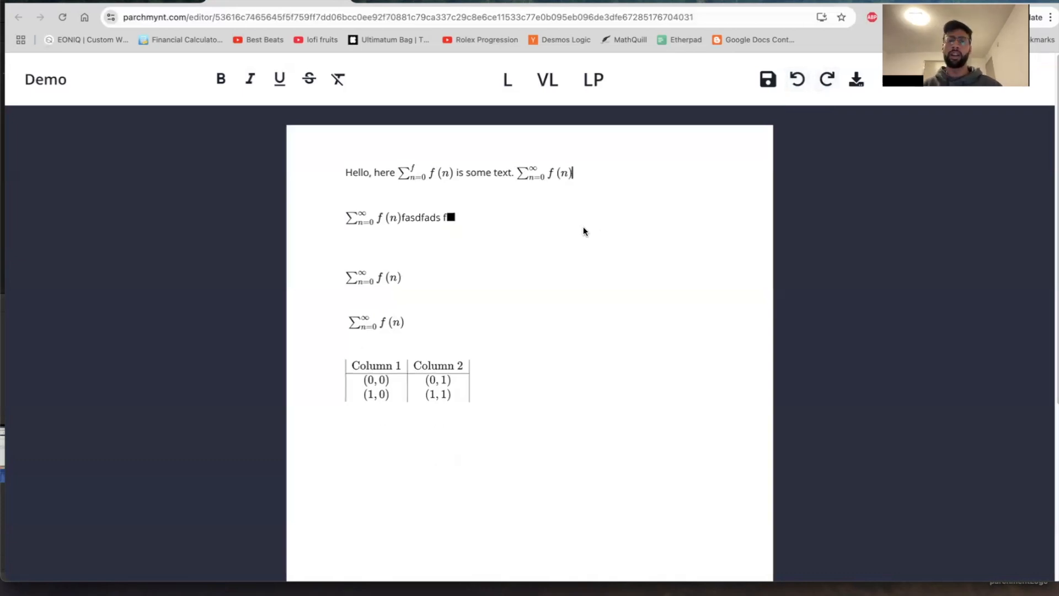
- Insert an L formula on a new line below the first paragraph: the sum from n=0 to f of f(x)
key("Return")
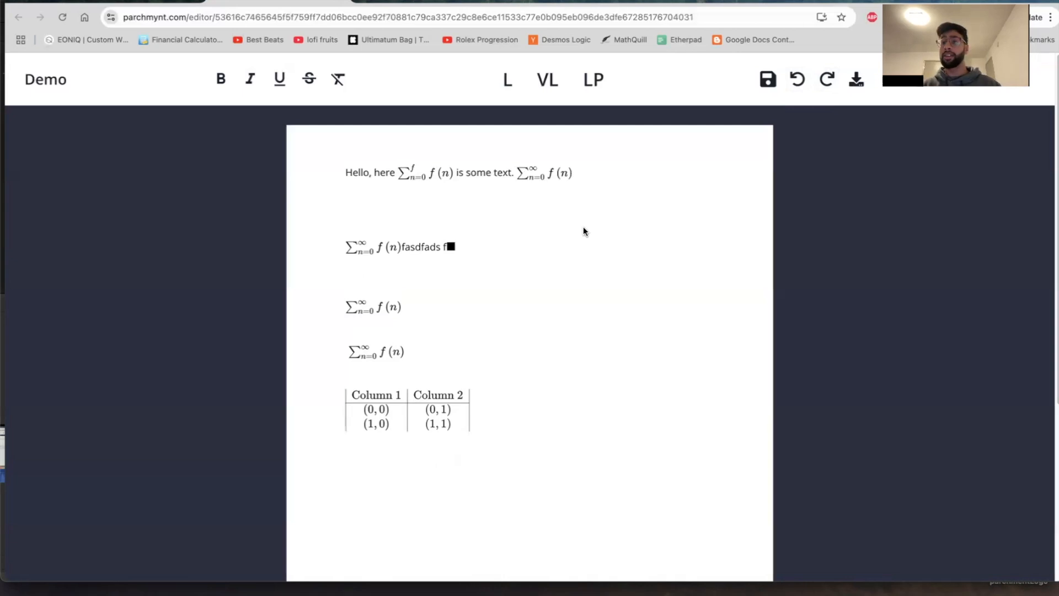
left_click(506, 82)
type("\\sum n=0")
key("Right")
type("f")
key("Right")
type("f(x)")
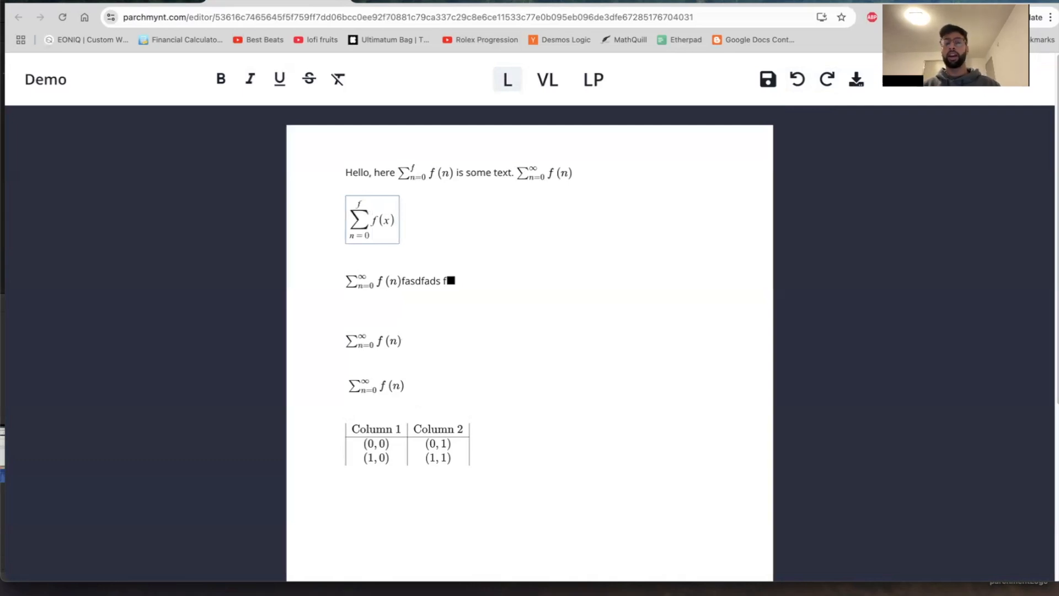
key("BackSpace")
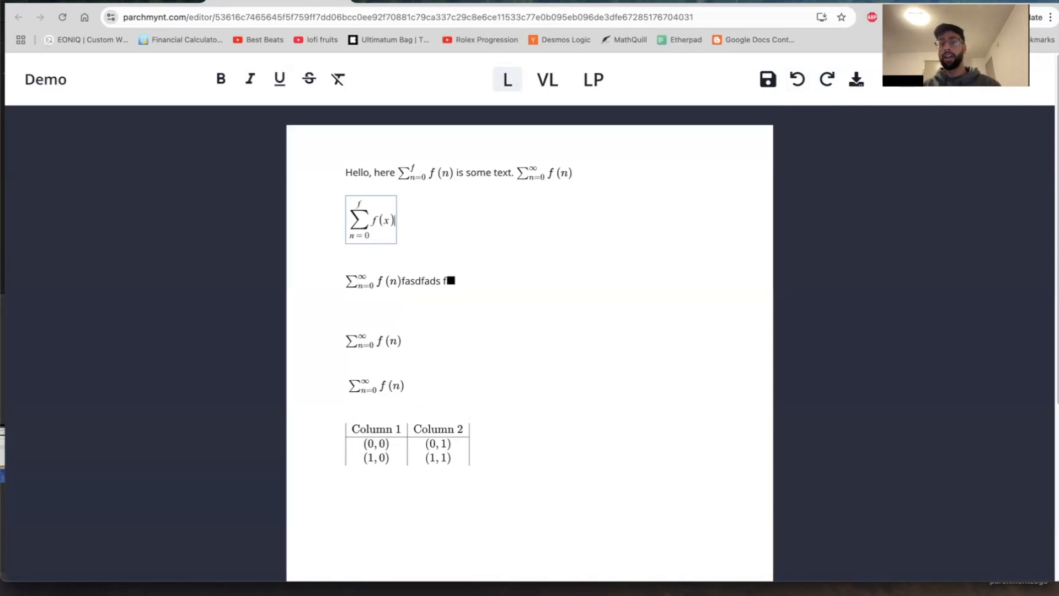
key("Return")
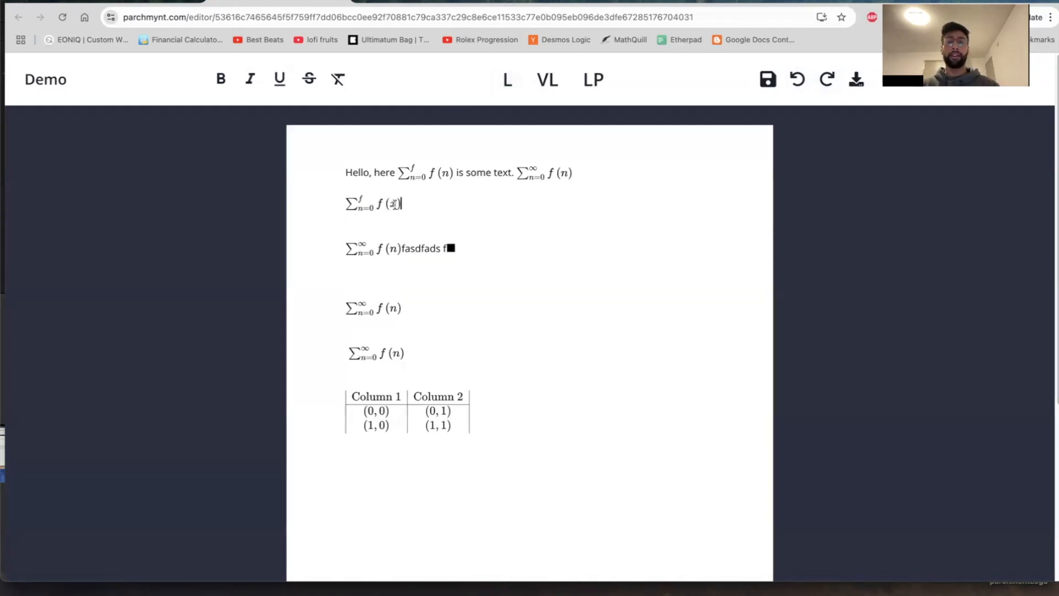
- Reopen the new formula, append the integral from 0 to 5 of f(x)dx and leave the formula to render
left_click(395, 204)
type("\\")
type("int ")
type("0")
key("Right")
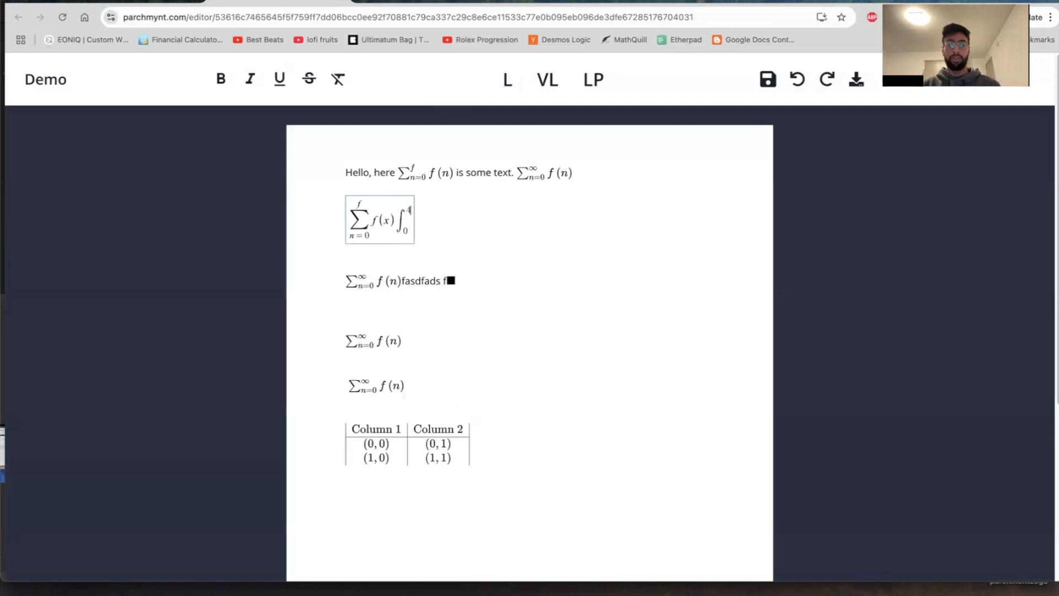
type("5")
key("Right")
type("f(c)")
key("BackSpace")
key("BackSpace")
type("x0")
key("BackSpace")
type(")dx")
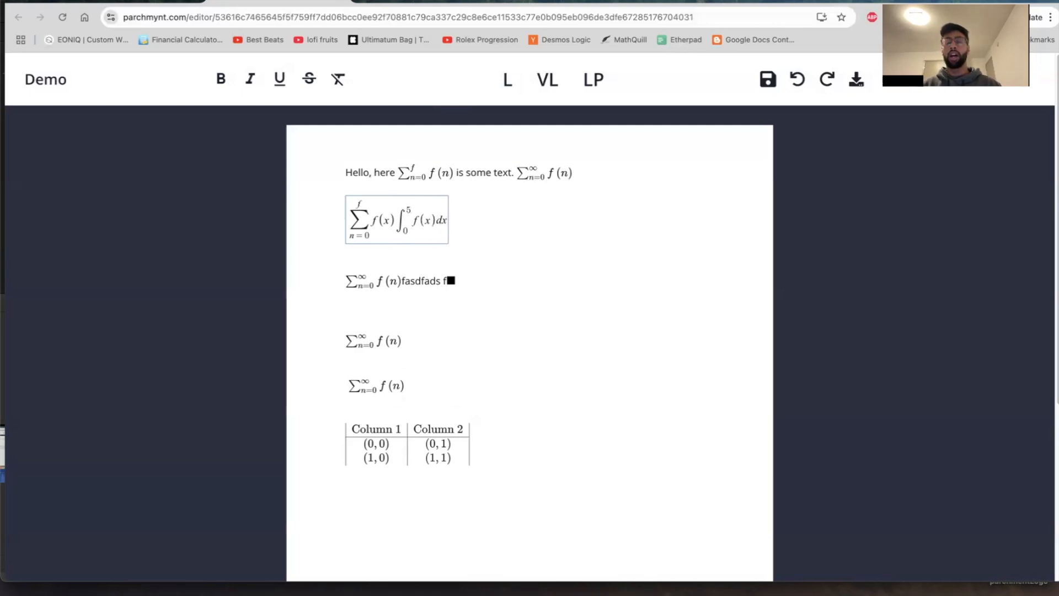
key("Return")
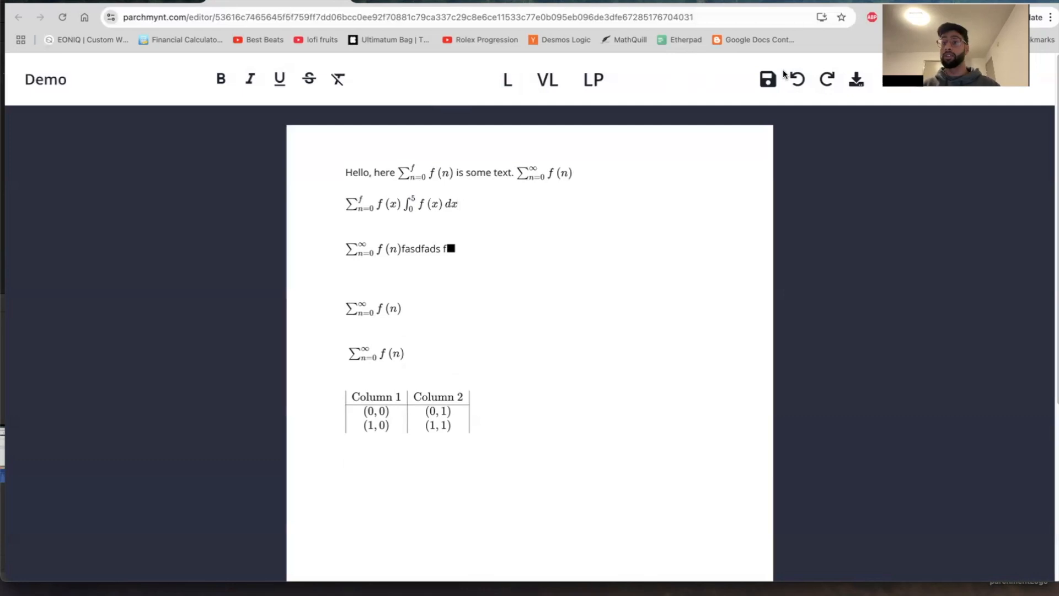
- Undo the integral and the formula insertion, redo both, and try undoing again after opening and leaving the formula
left_click(799, 82)
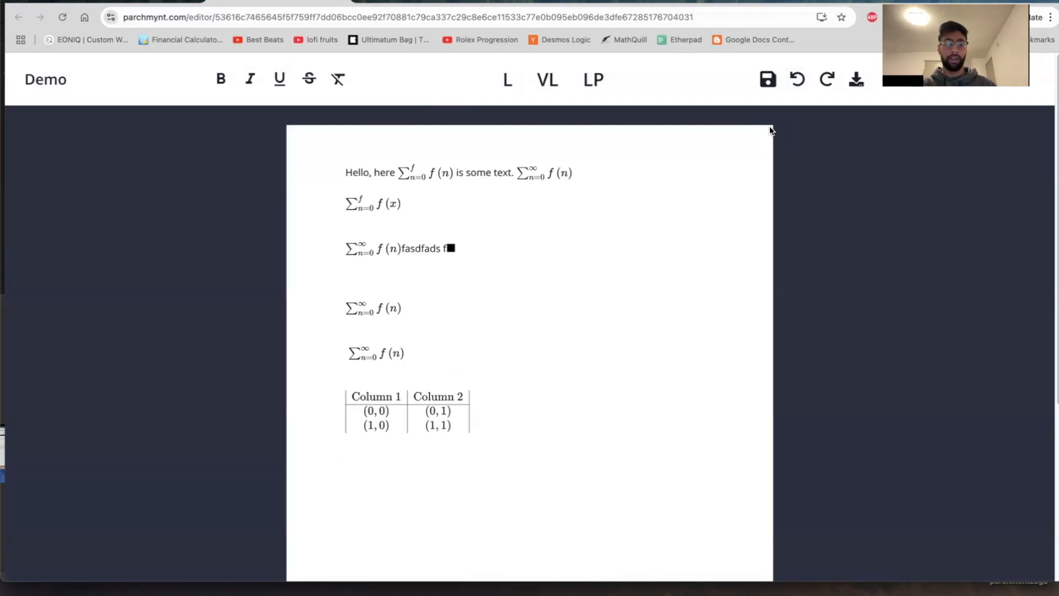
key("super+z")
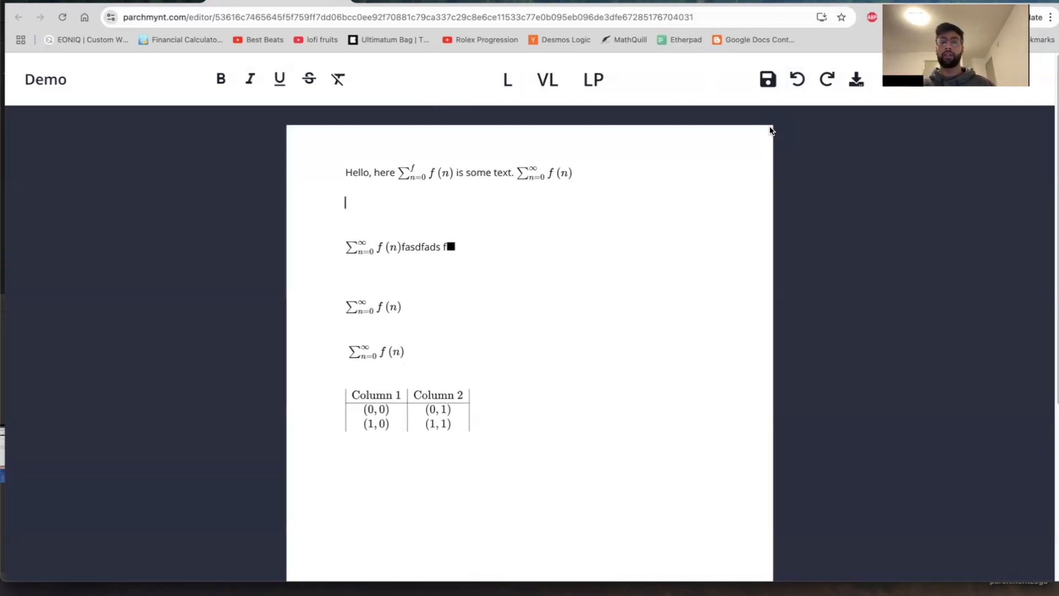
key("super+shift+z")
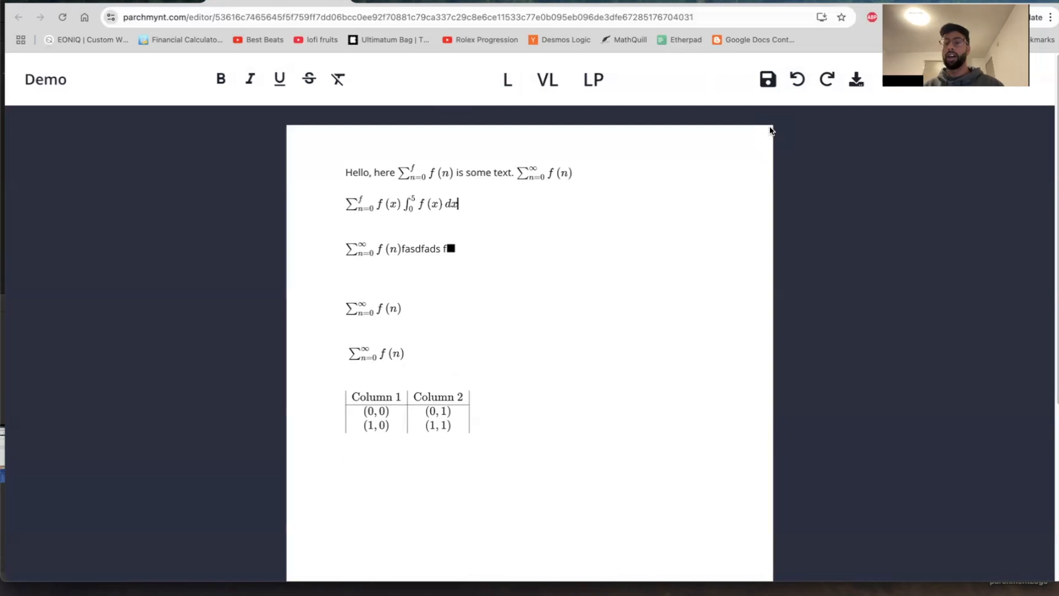
left_click(455, 203)
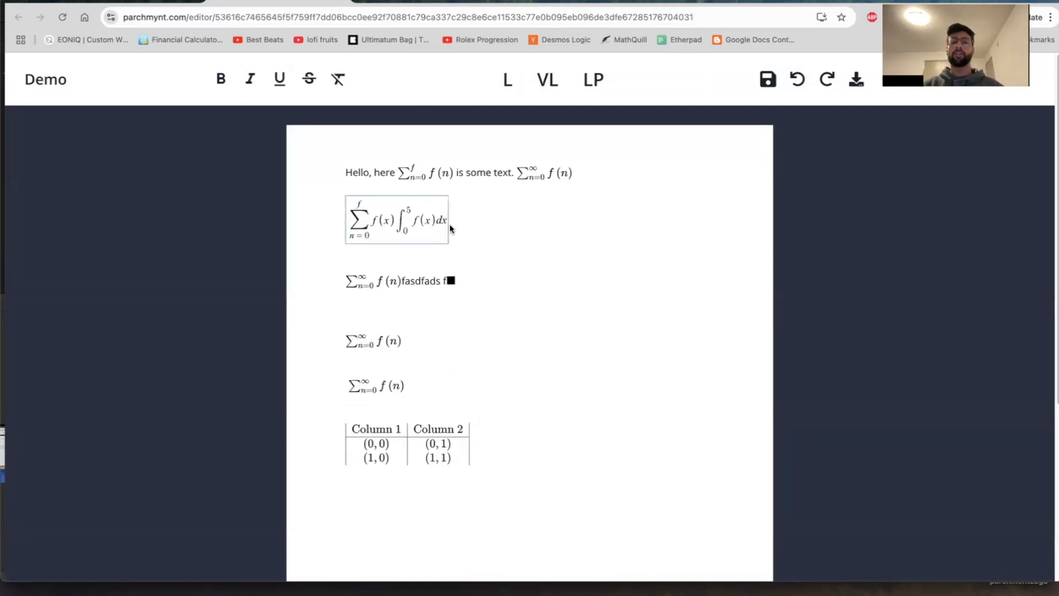
left_click(483, 216)
key("super+z")
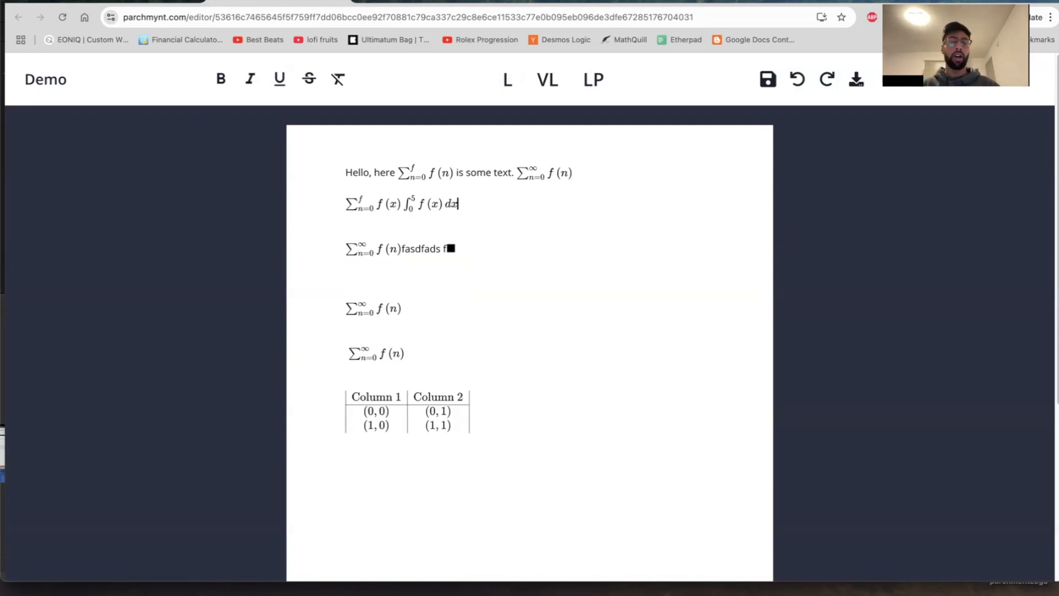
- Open the table's LP block and copy its entire array code
scroll(617, 296, "down", 3)
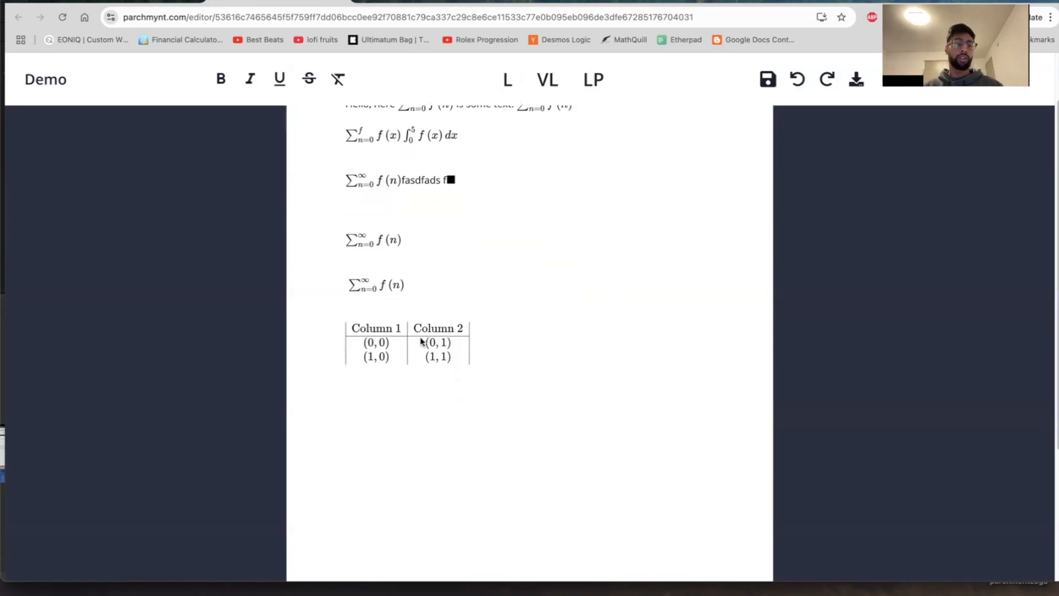
left_click_drag(422, 345, 406, 343)
scroll(406, 342, "down", 2)
left_click(410, 361)
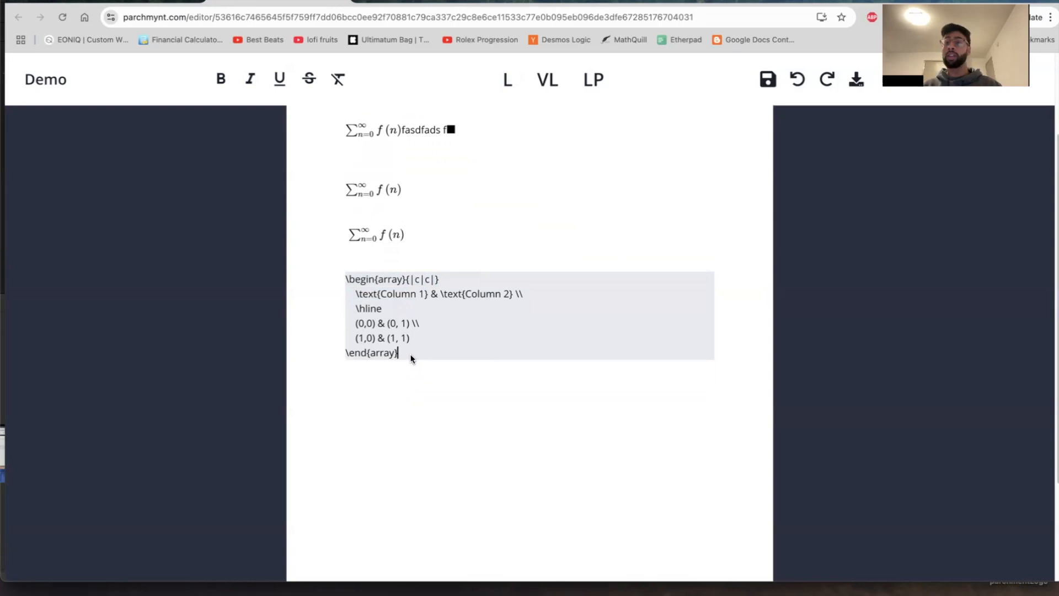
left_click_drag(409, 353, 329, 279)
key("super+c")
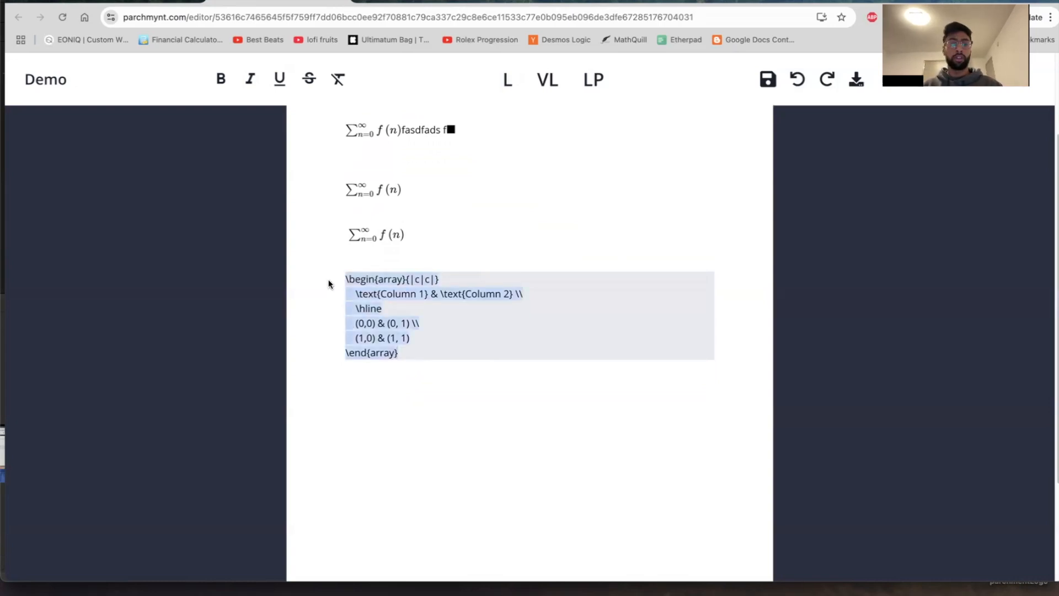
- Add a \\ separator line after the array code and paste a second copy of the array below it
left_click(432, 350)
key("Return")
key("Return")
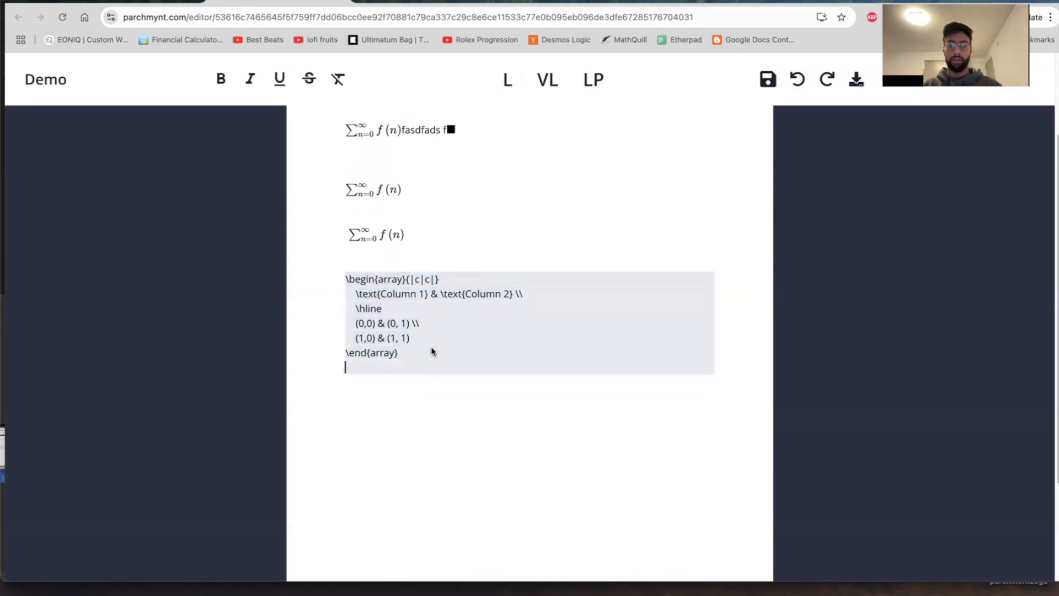
type("\\\\")
key("Return")
key("Return")
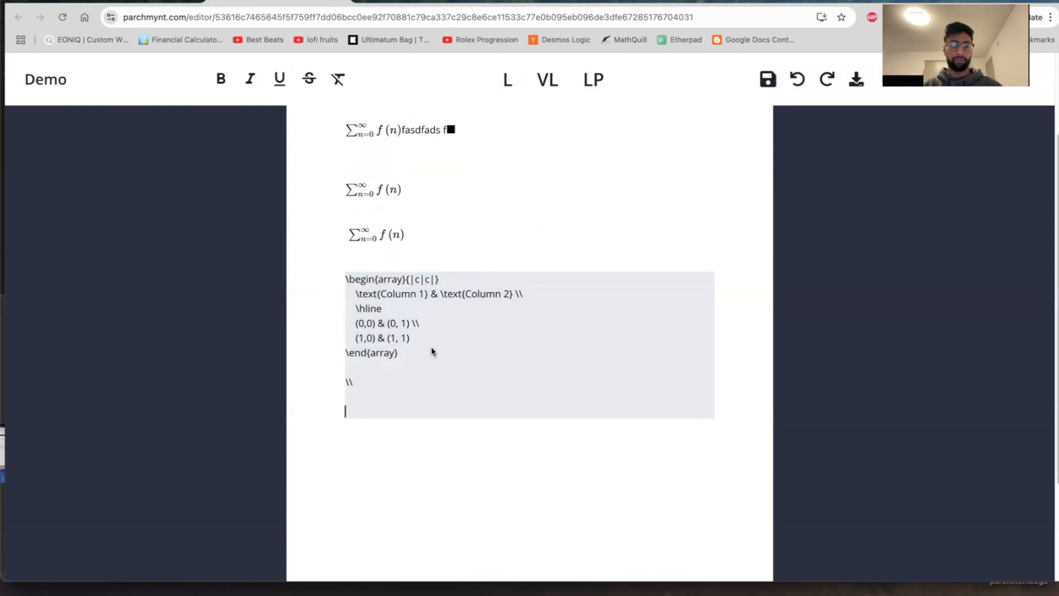
key("super+v")
- Paste two more copies of the array code into the LP block, each preceded by a \\ separator line
key("Return")
type("\\\\")
key("Return")
key("super+v")
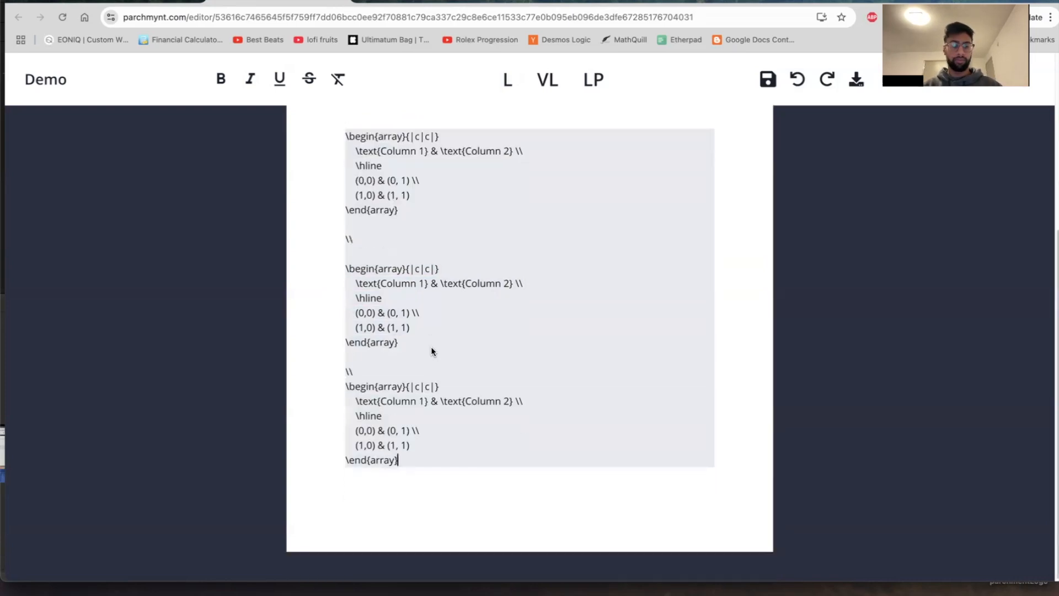
key("Return")
key("Return")
type("\\\\")
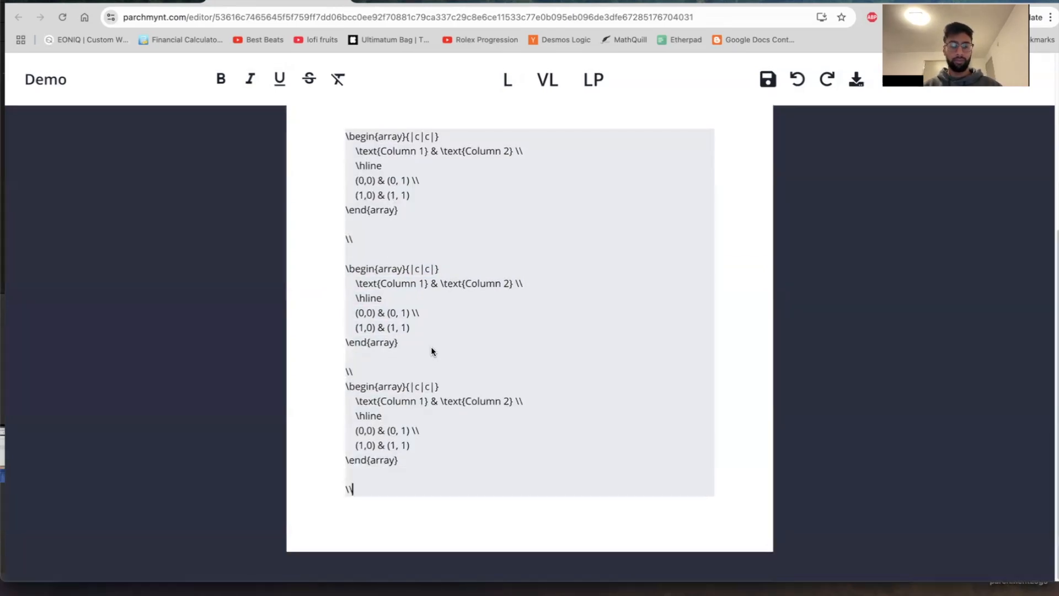
key("Return")
key("Return")
key("super+v")
- Examine the long LP block and its error notice, and leave the block to render the stacked tables
scroll(337, 456, "down", 1)
scroll(555, 406, "up", 1)
scroll(555, 405, "down", 2)
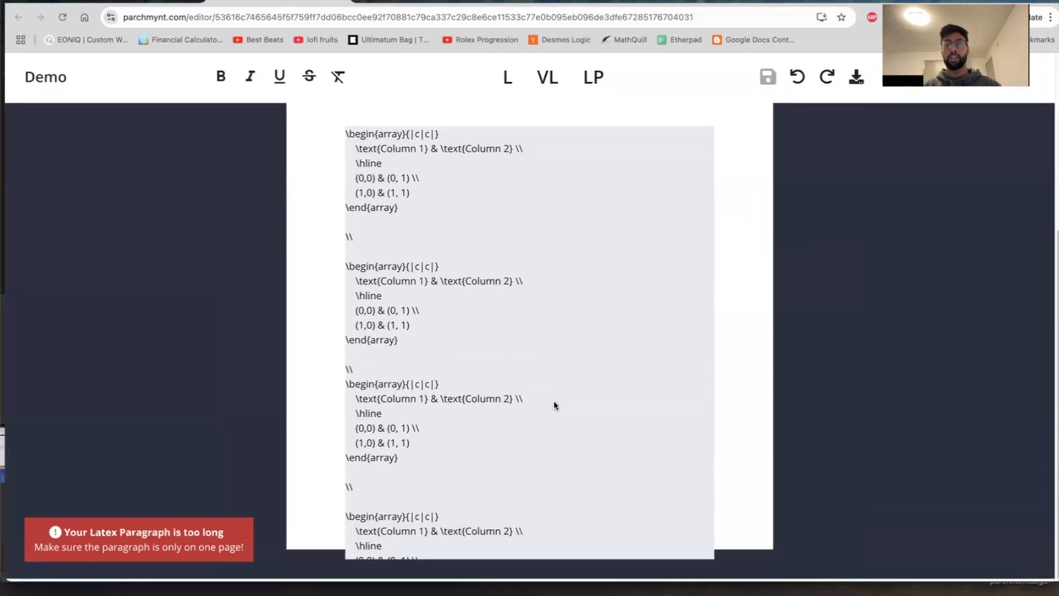
scroll(555, 405, "up", 1)
scroll(555, 405, "down", 1)
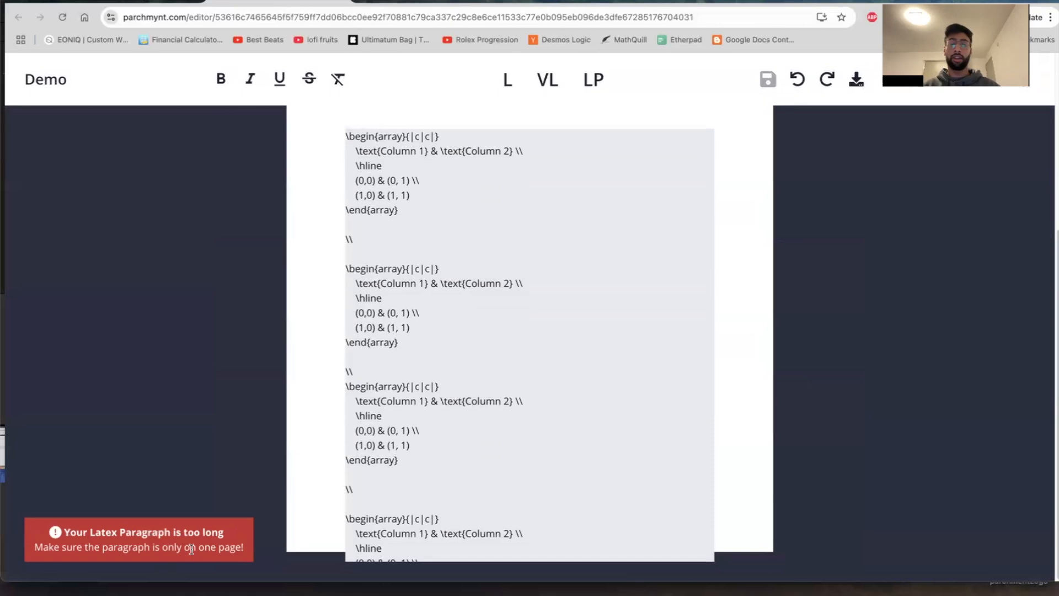
scroll(380, 503, "up", 1)
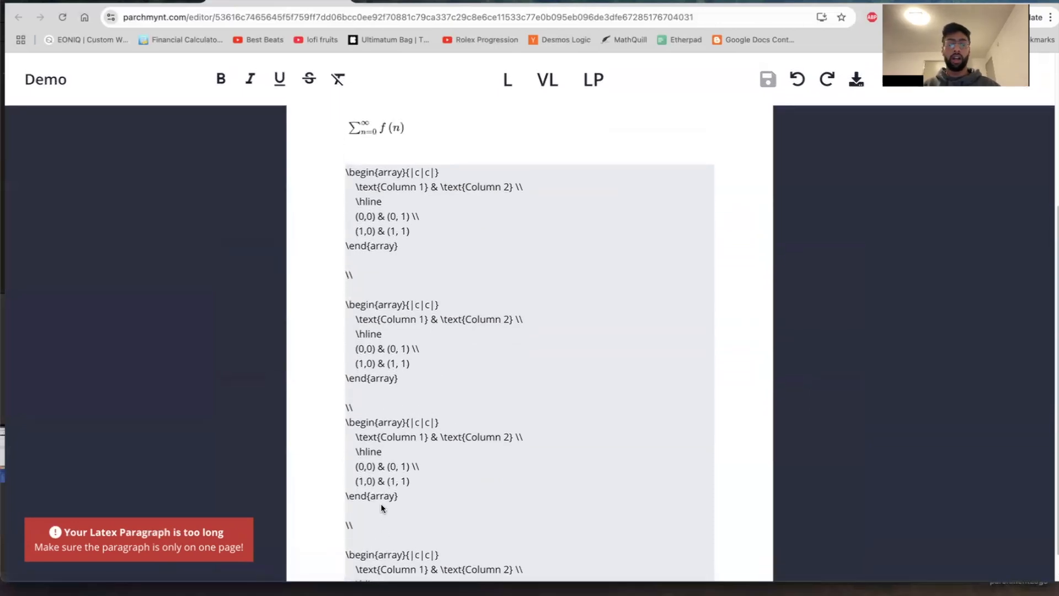
left_click(391, 150)
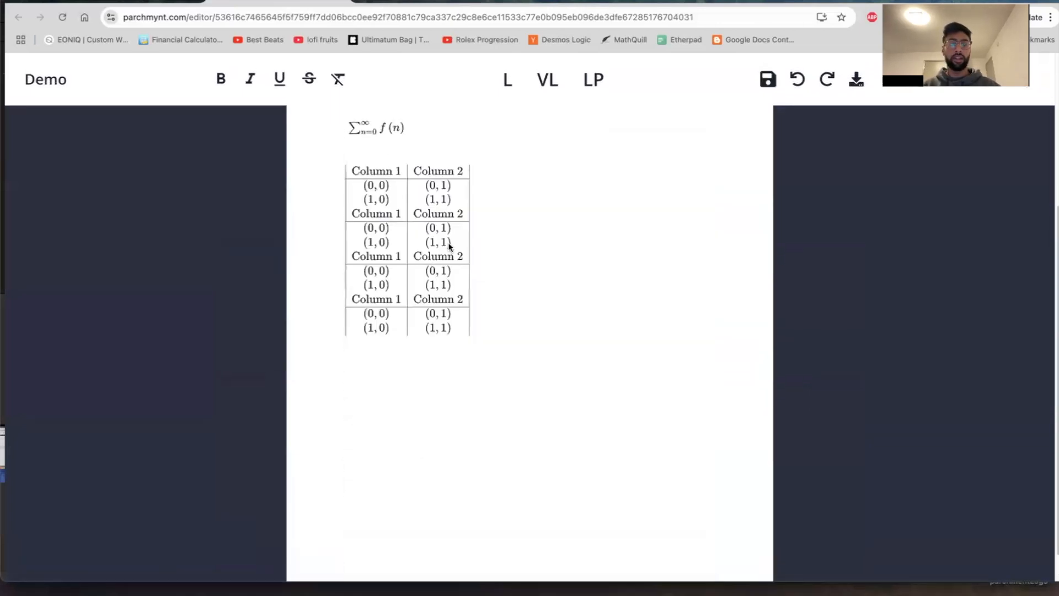
- Open the stacked tables' LP block and extend the separator after the first array to two lines of \\\
left_click(418, 233)
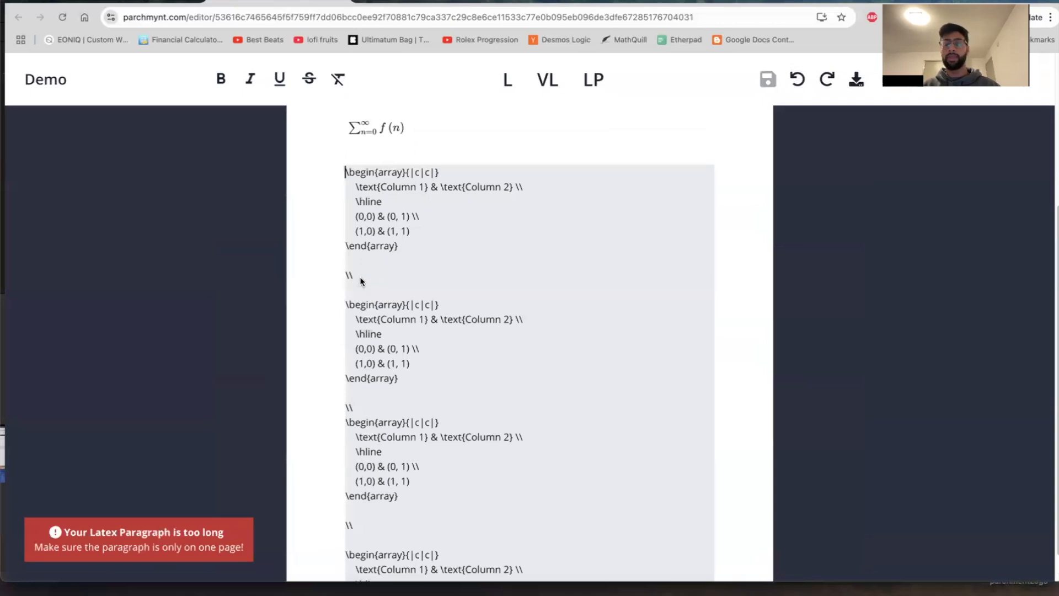
left_click(379, 280)
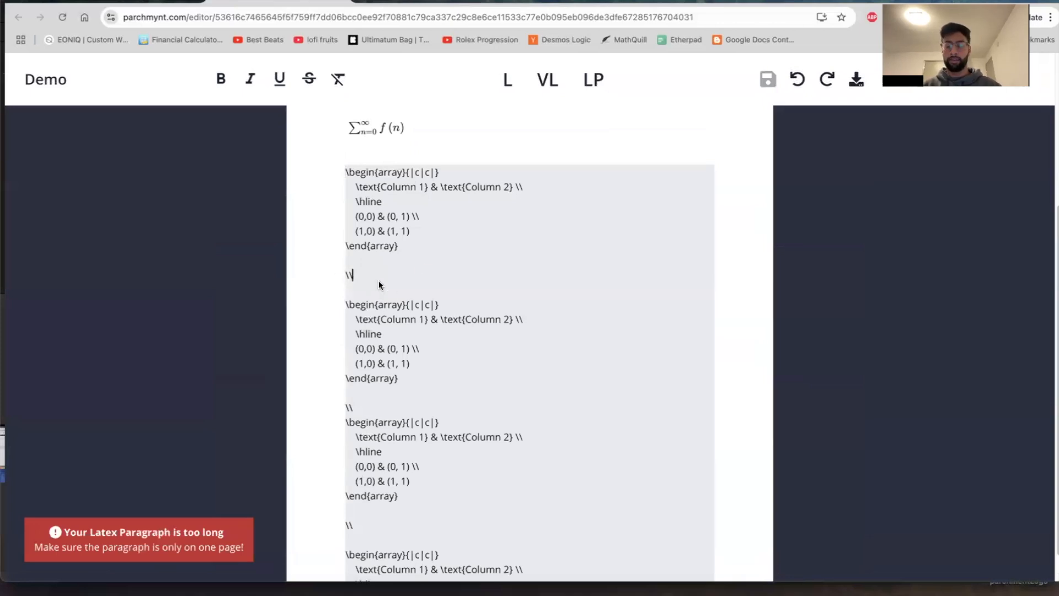
type("\\")
key("Return")
type("\\\\\\")
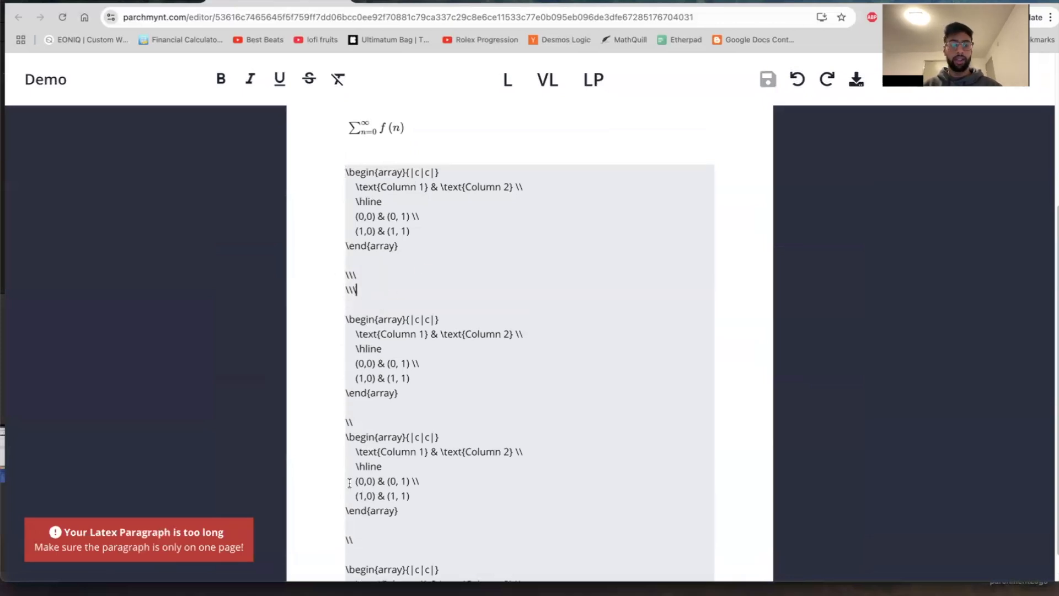
- Extend the separator after the second array to two \\\ lines, followed by a blank line
left_click(366, 428)
type("\\")
key("Return")
type("\\\\\\")
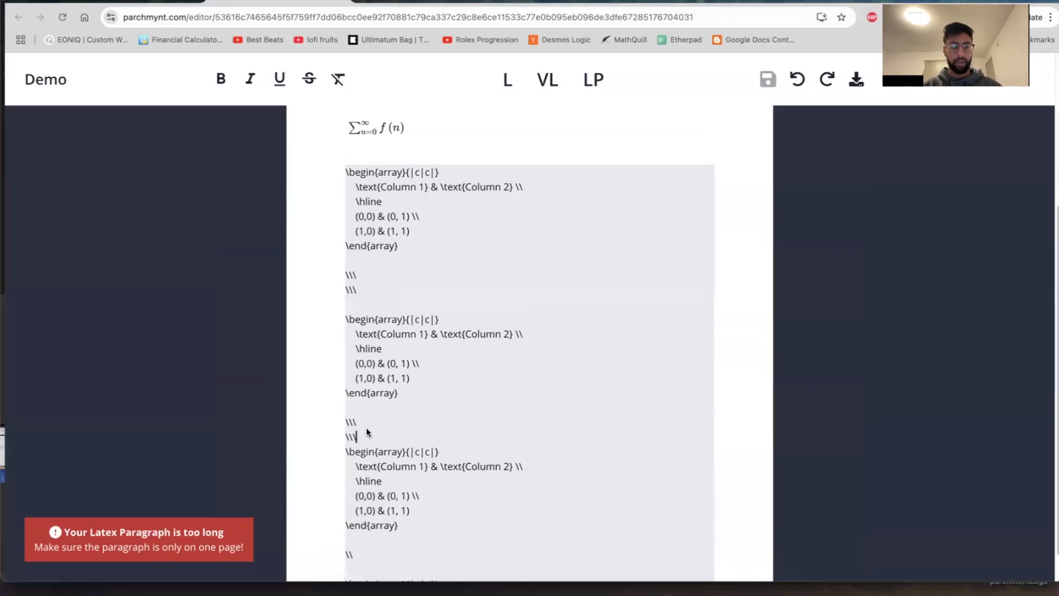
key("Return")
- Extend the separator after the third array to two \\\ lines
scroll(355, 528, "down", 1)
left_click(356, 532)
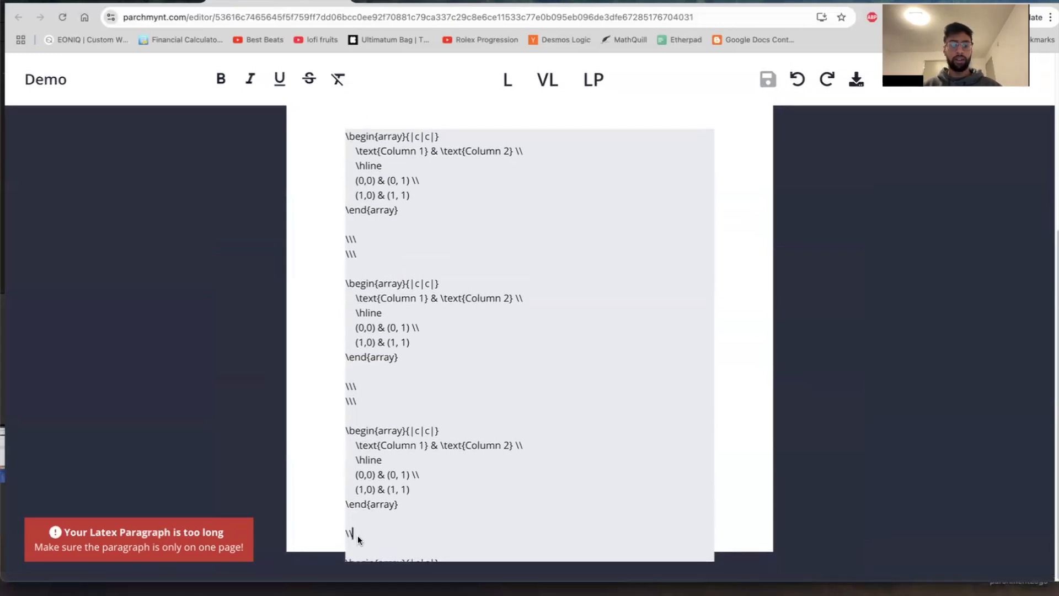
key("Return")
type("\\\\")
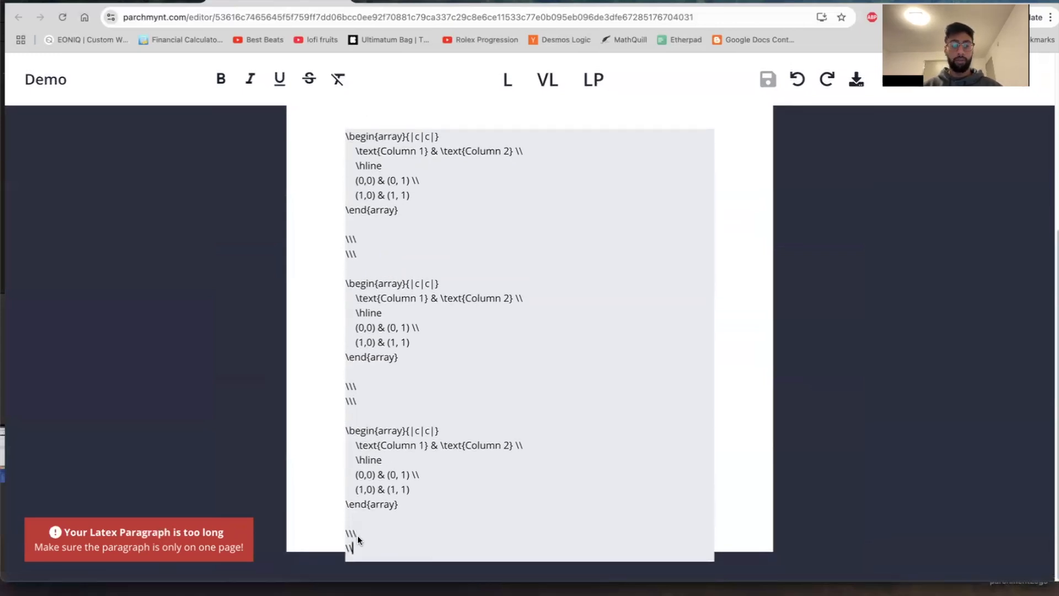
- Leave the LP block to render it and insert blank lines above the tables until they reach the end of the page
scroll(376, 353, "up", 3)
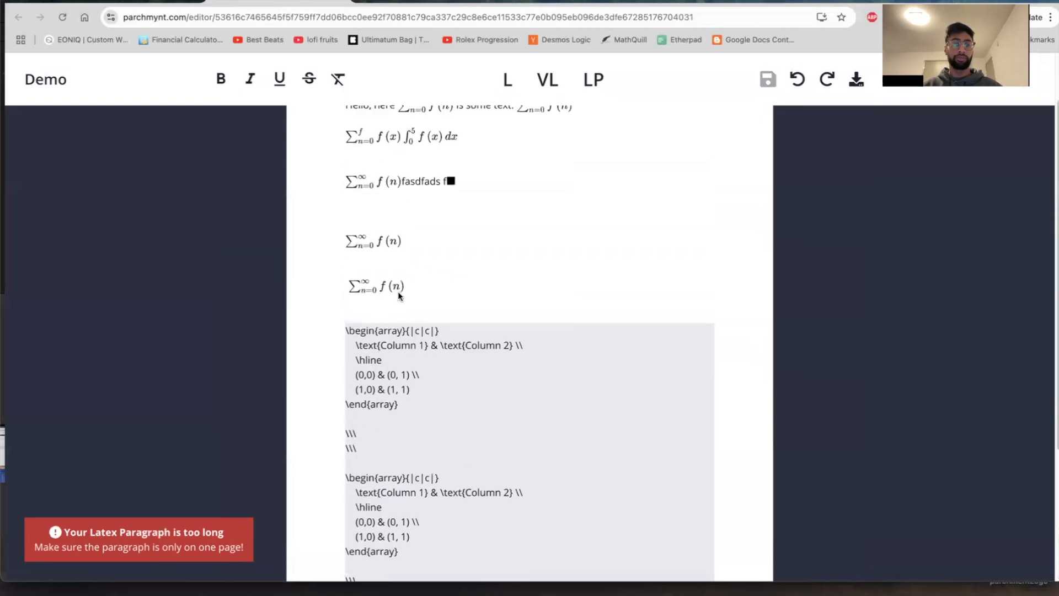
left_click(406, 301)
scroll(407, 303, "down", 2)
scroll(407, 306, "down", 1)
scroll(407, 306, "up", 1)
scroll(407, 306, "down", 1)
key("Return")
key("Return")
key("Return")
key("Return")
key("Return")
key("Return")
key("Return")
key("Return")
key("Return")
key("Return")
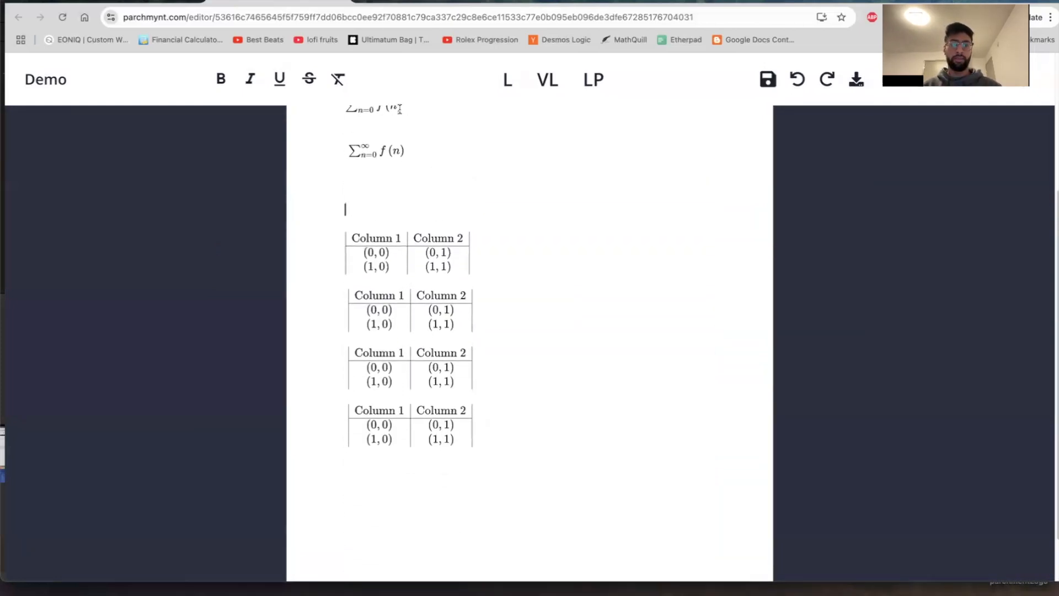
scroll(399, 109, "down", 1)
key("Return")
key("Return")
key("Return")
key("Return")
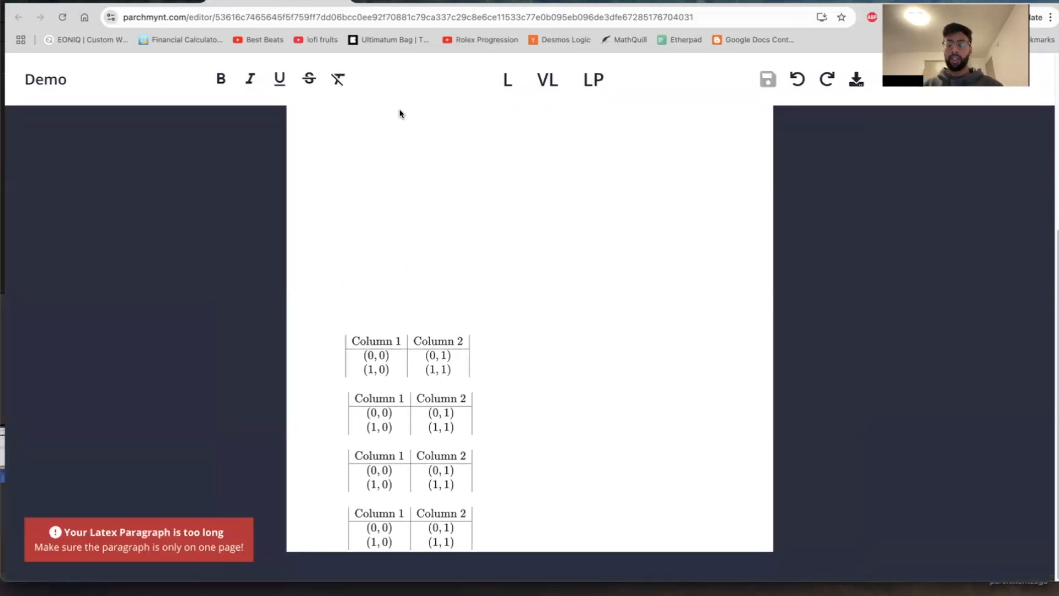
- Delete six blank lines above the tables to move them back up the page
key("BackSpace")
key("BackSpace")
key("BackSpace")
key("BackSpace")
key("BackSpace")
key("BackSpace")
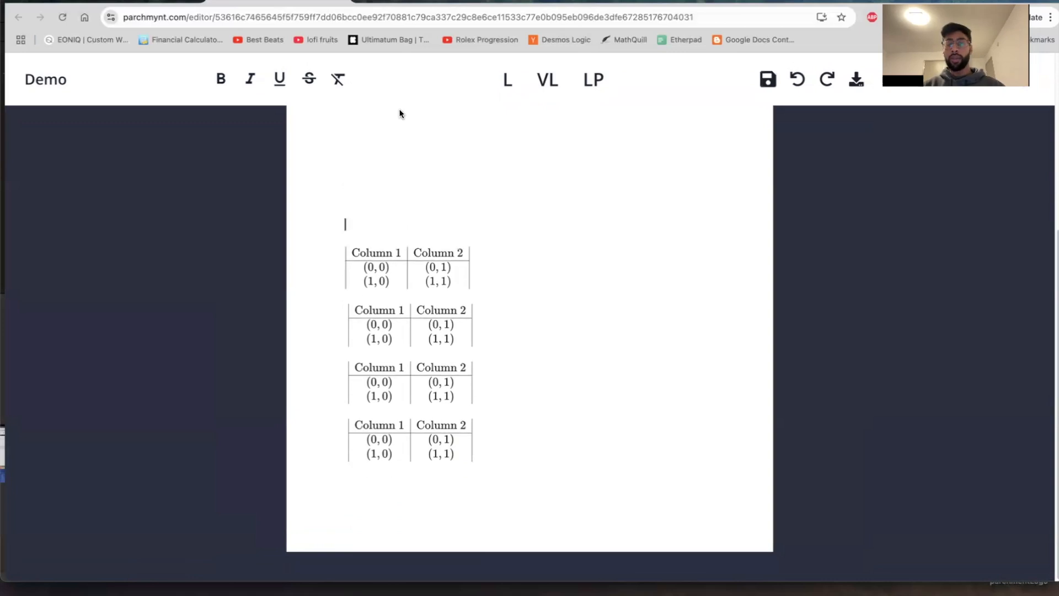
- Write a paragraph of random filler text below the tables, long enough to run over onto the next page
left_click(402, 501)
key("Return")
key("Return")
type("adslfj asdl;fj ")
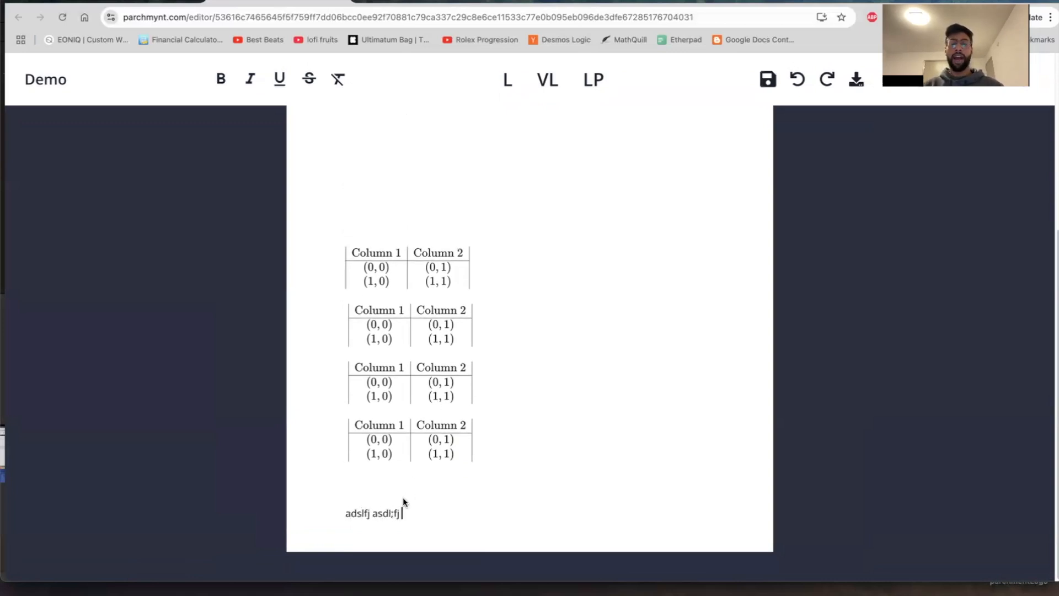
type("a;dsljf l;kadsjf;ladsjf;ljasdl;fj adsl;fj lksdjf lkasj f;lasj f;ljasd lfkjals;kfjl;aks")
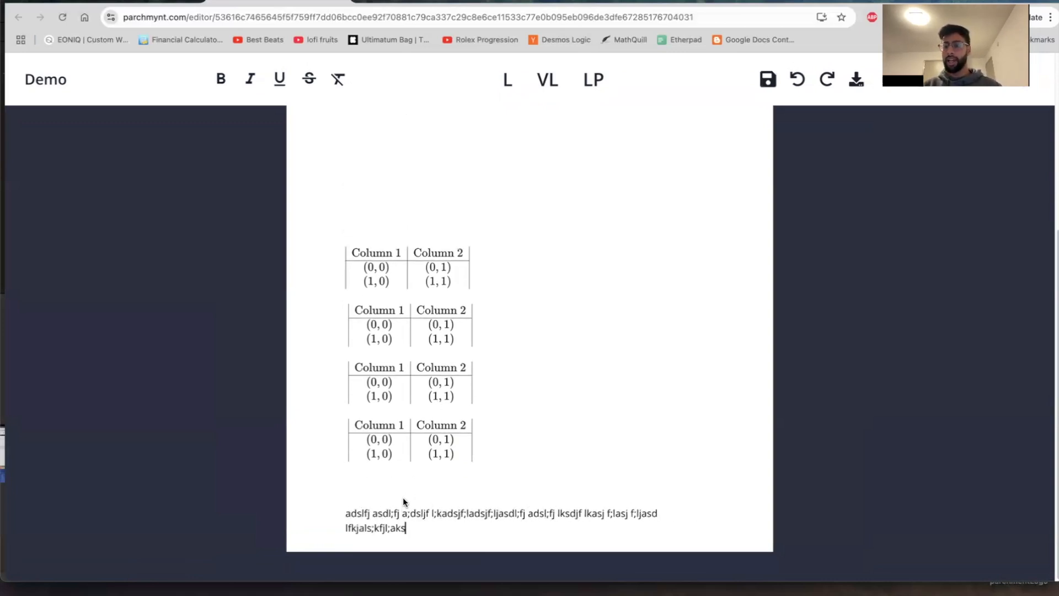
type("j fl;kasjd fl;jas d;lfj asdl;kfj ;ladsj f;las jl;jdlkfjalsdkj fl;kadsjf ;lasj dfl;kjs adf;lj asl;kdfj asl;kdjf asl;jf ;lkasdfj l;aks")
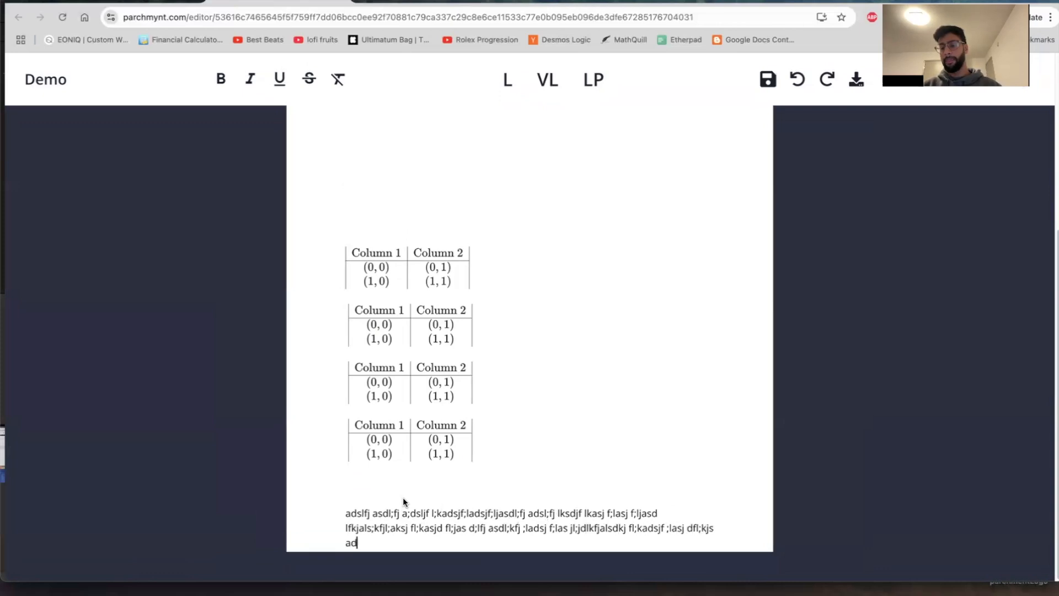
type("jf ;lkasjdflk;jadslk;fj l;kasdjf lkasdj flkasjd flkj")
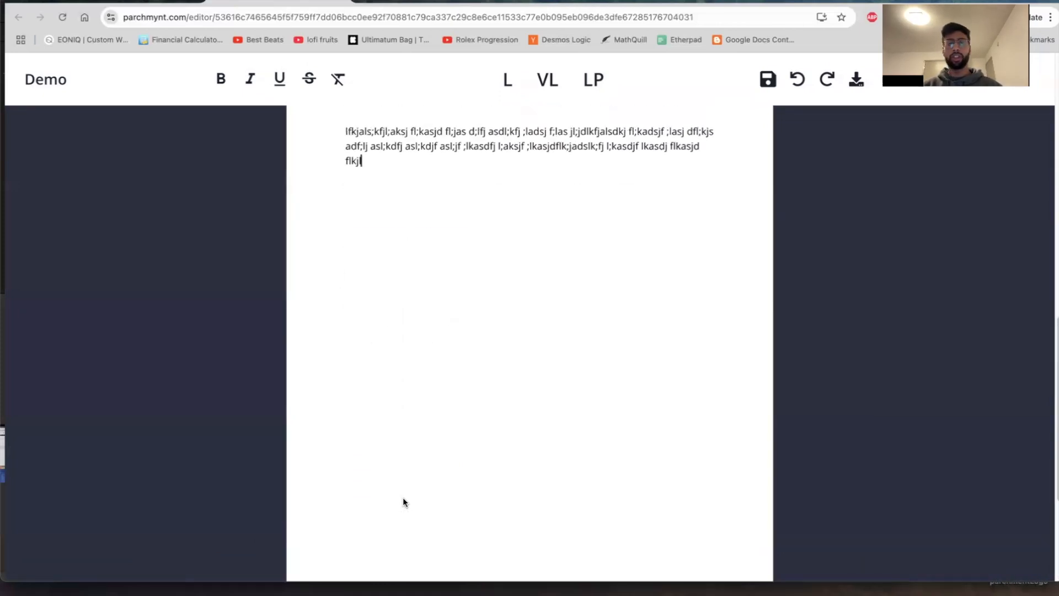
- Insert a backslash and several blank lines above the tables to push the filler paragraph onto the next page
scroll(402, 502, "up", 8)
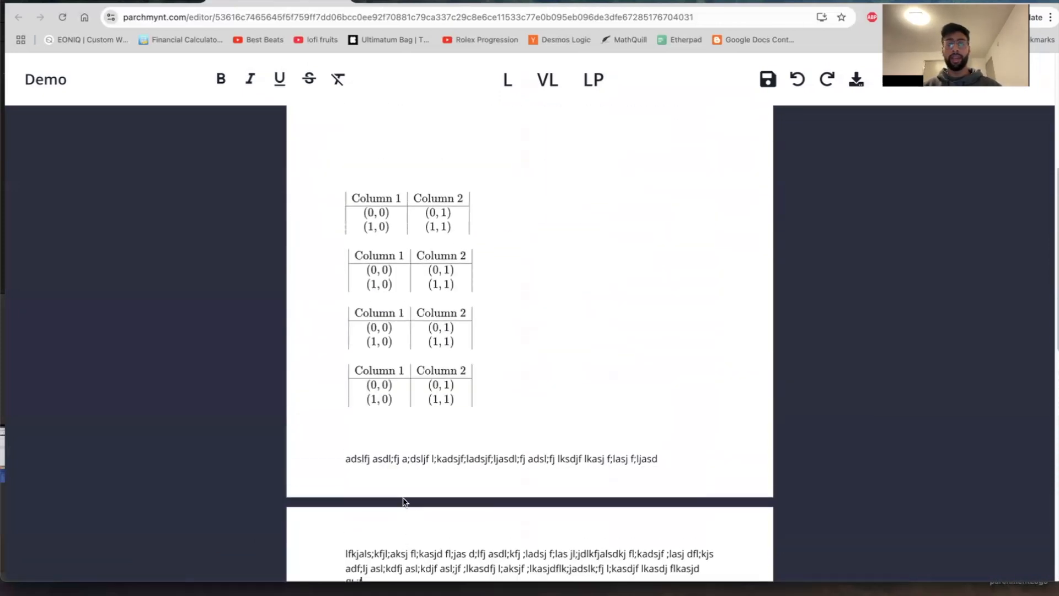
left_click(406, 155)
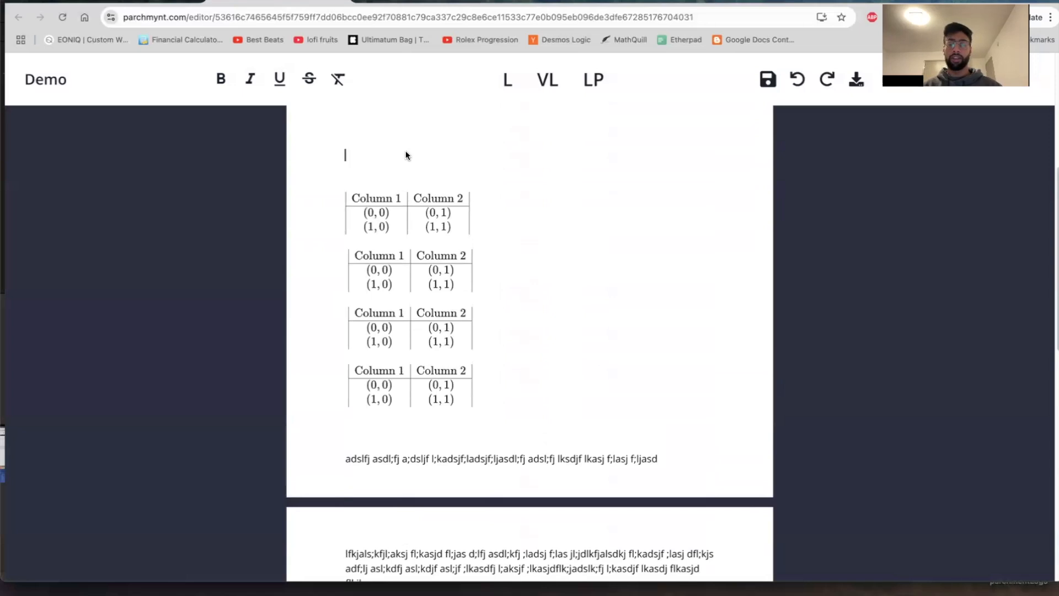
type("\\")
key("Return")
key("Return")
key("Return")
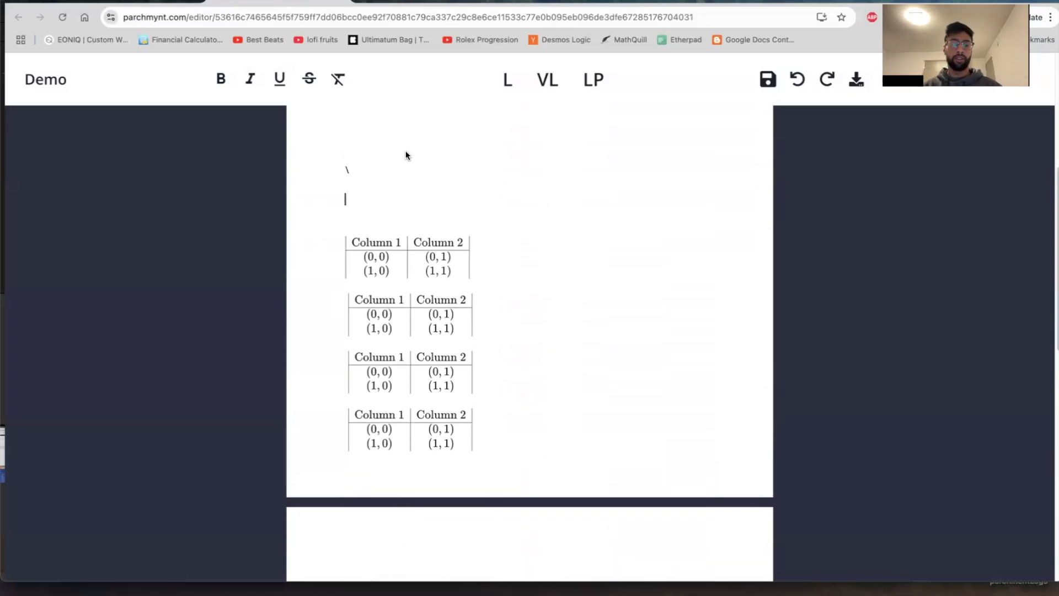
- Remove blank lines between the backslash and the tables until the rendered block fits on its page
key("BackSpace")
key("BackSpace")
key("BackSpace")
key("BackSpace")
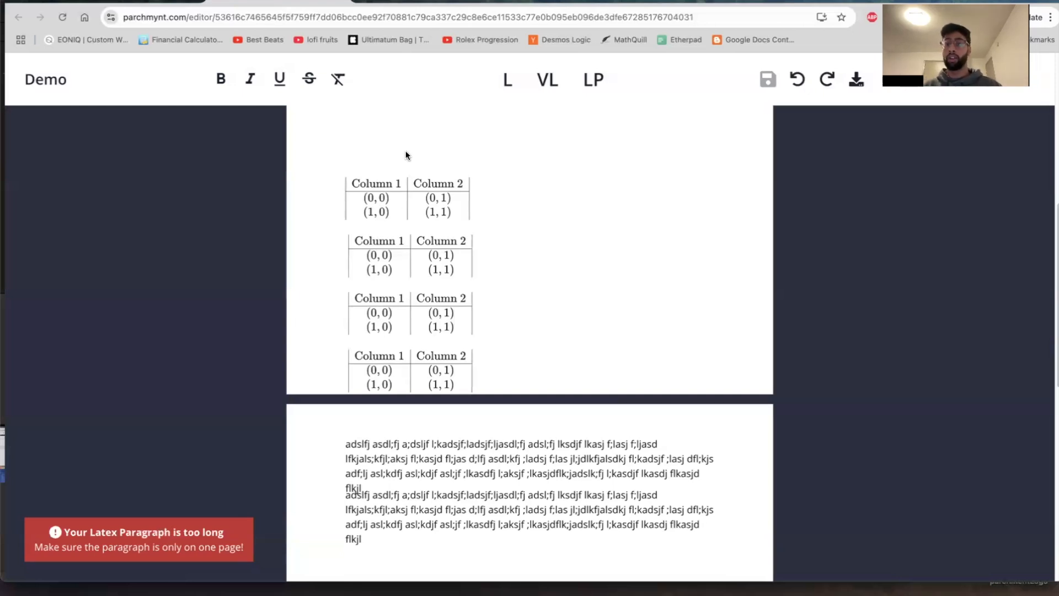
key("BackSpace")
key("BackSpace")
key("BackSpace")
key("BackSpace")
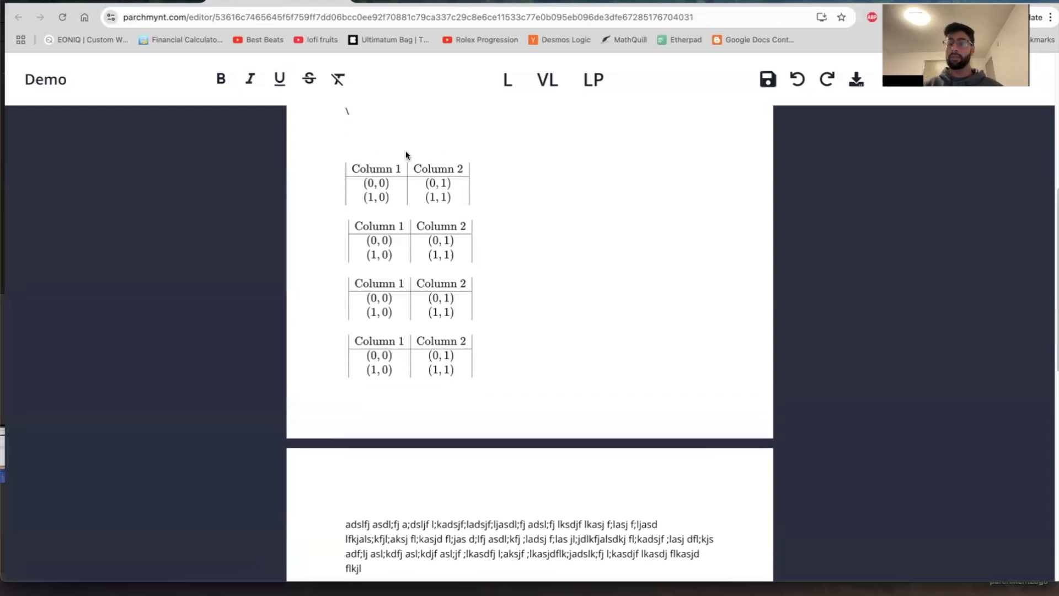
- Open the tables' LP block and examine how its code crosses the page break and overlaps the filler text
left_click(401, 225)
scroll(401, 225, "down", 1)
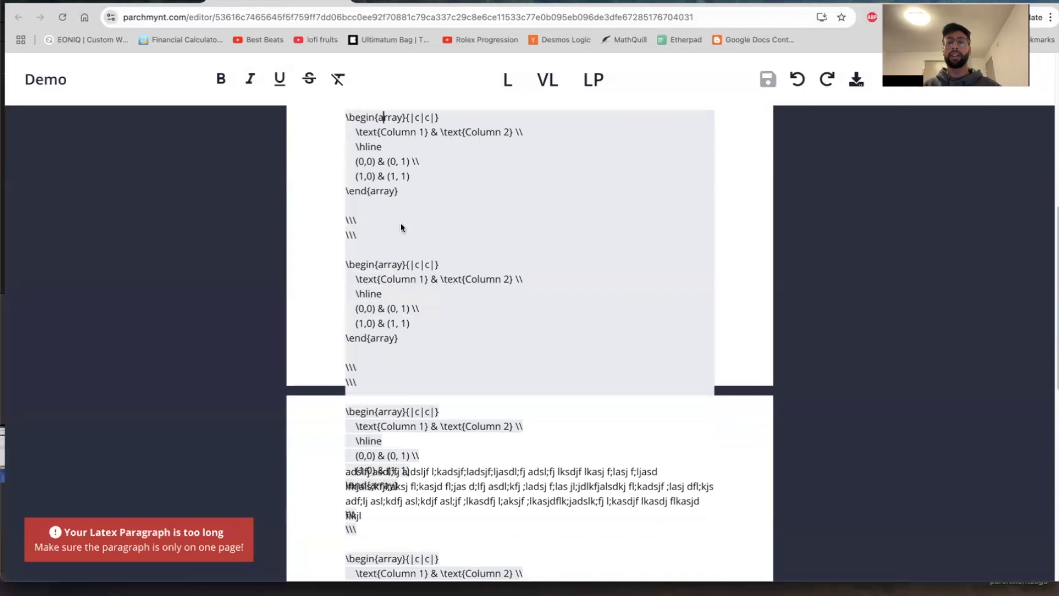
scroll(400, 223, "up", 1)
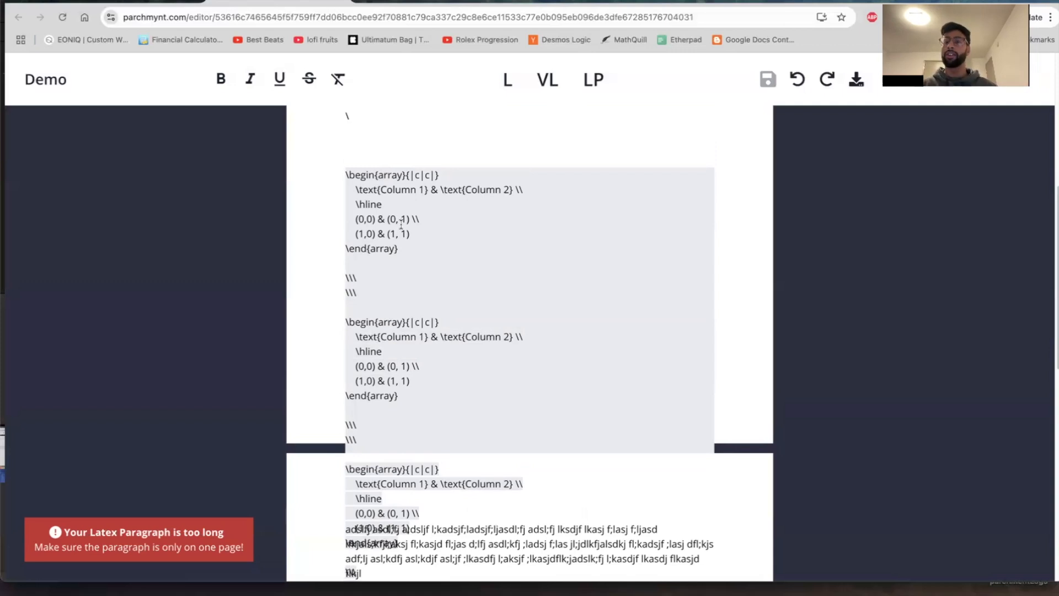
scroll(477, 253, "down", 1)
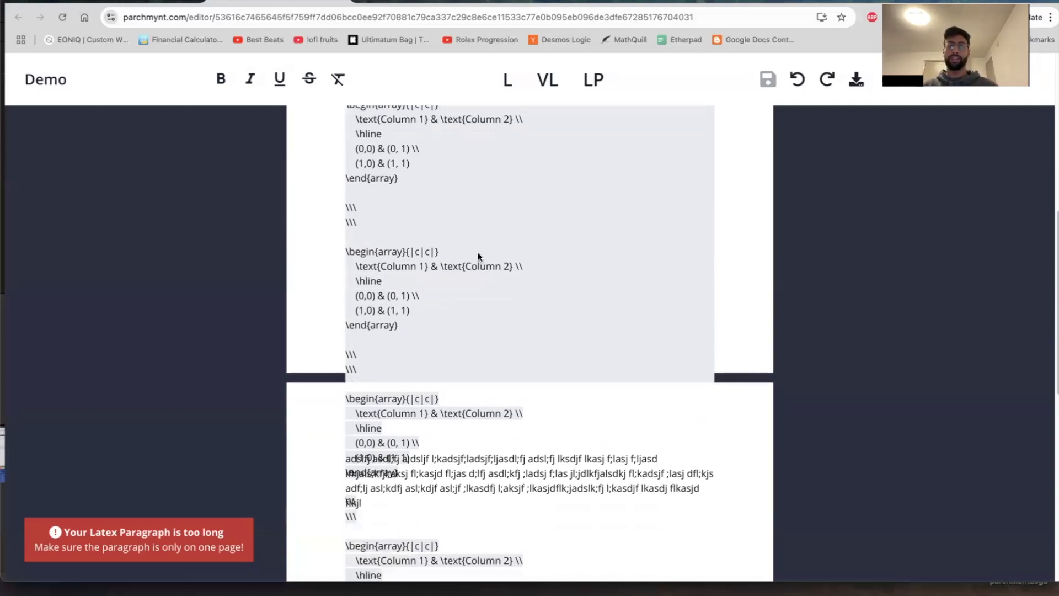
scroll(478, 253, "up", 2)
scroll(478, 253, "down", 3)
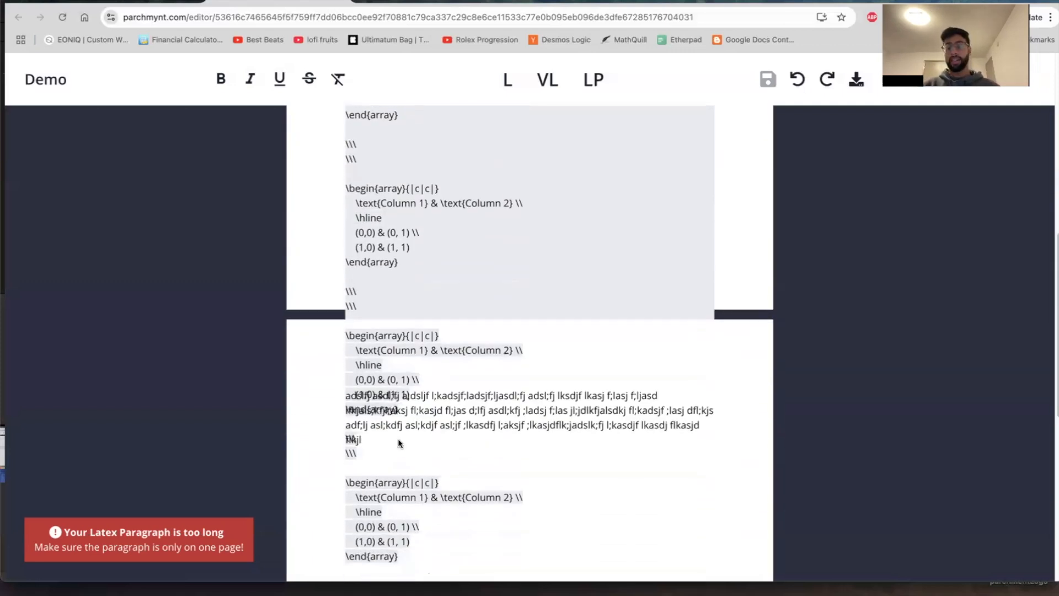
scroll(421, 190, "up", 3)
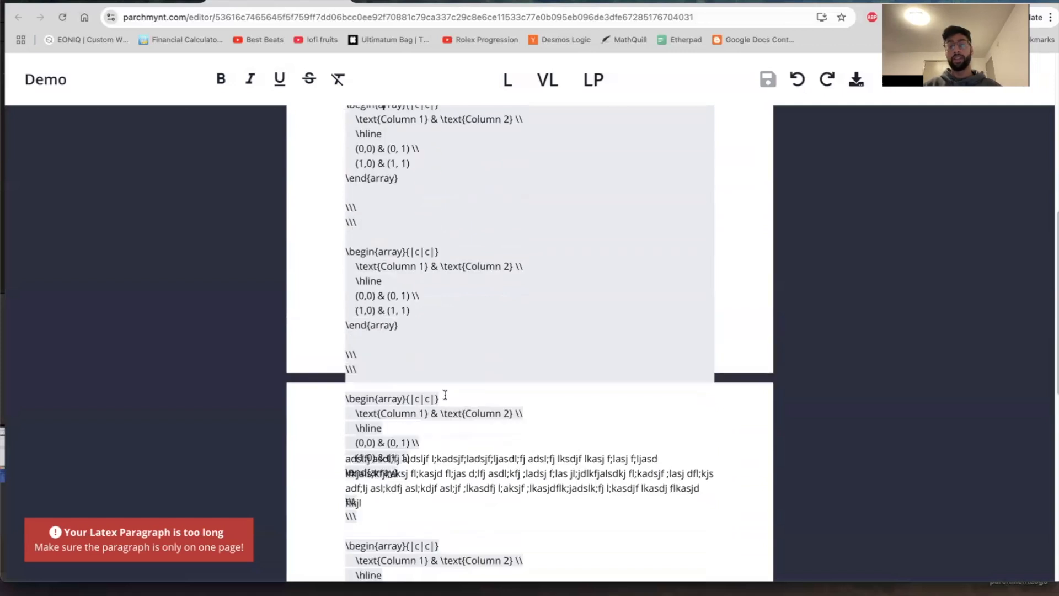
- Leave the LP block and insert blank lines below the backslash until the tables move to the next page, removing one surplus line
left_click(402, 188)
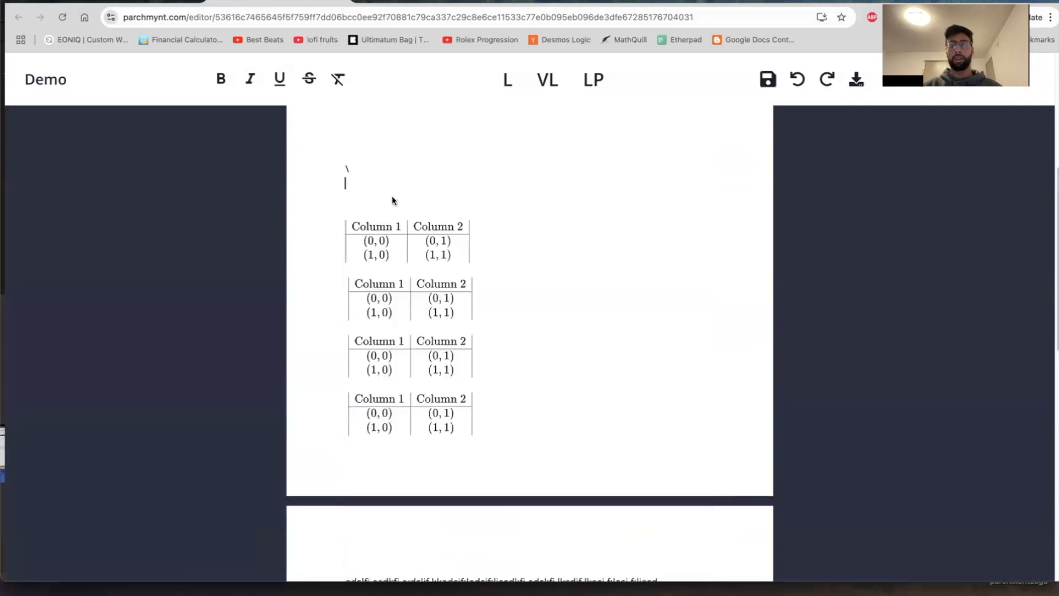
key("Return")
key("Return")
key("Return")
key("Return")
key("Return")
key("Return")
key("Return")
key("Return")
key("Return")
key("Return")
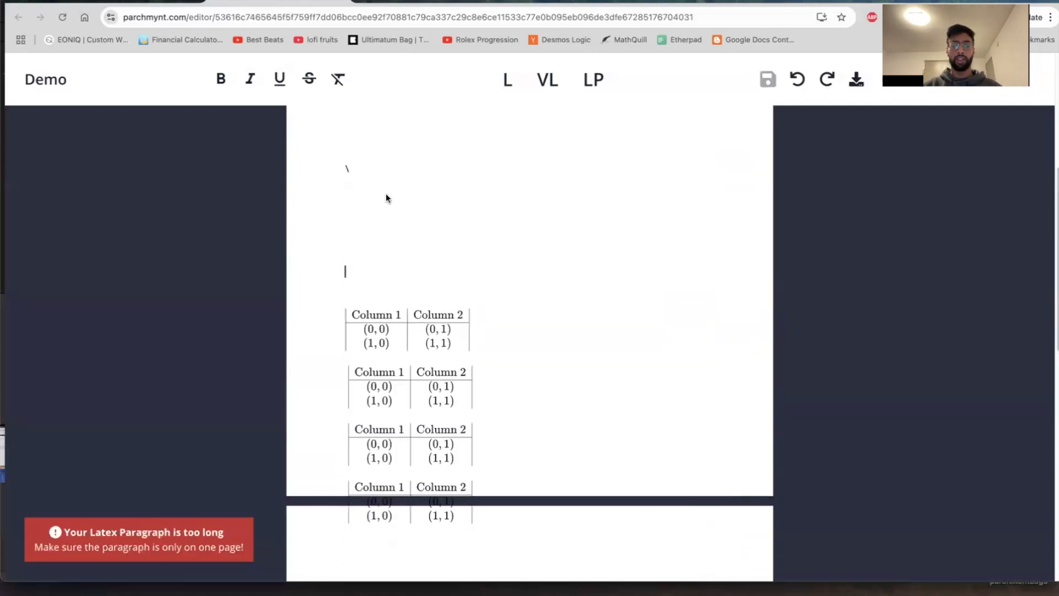
key("Return")
key("Return")
key("Return")
key("Return")
key("Return")
key("Return")
key("Return")
key("Return")
key("Return")
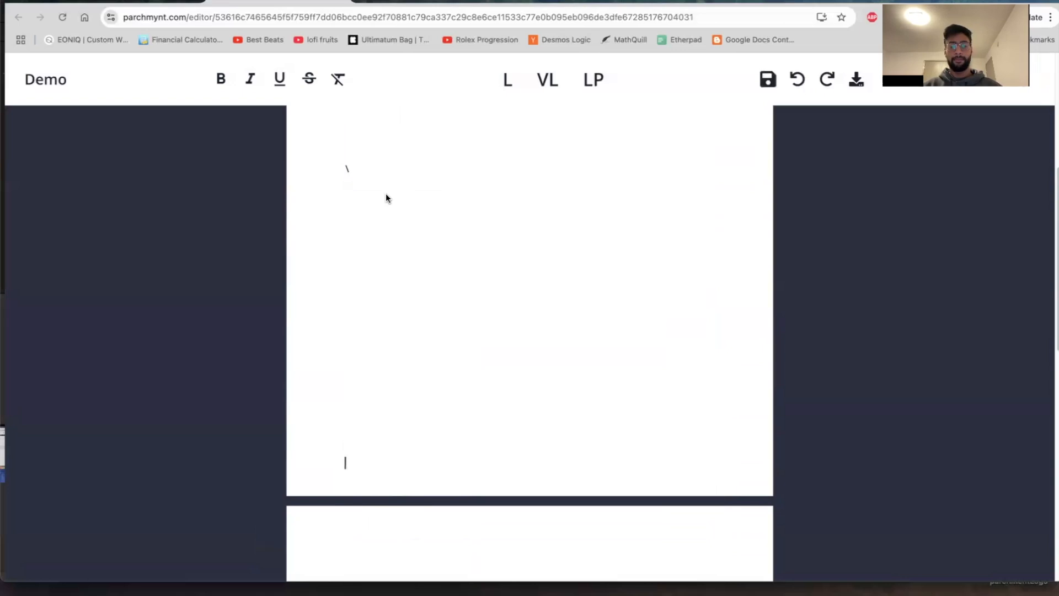
scroll(385, 194, "down", 3)
key("BackSpace")
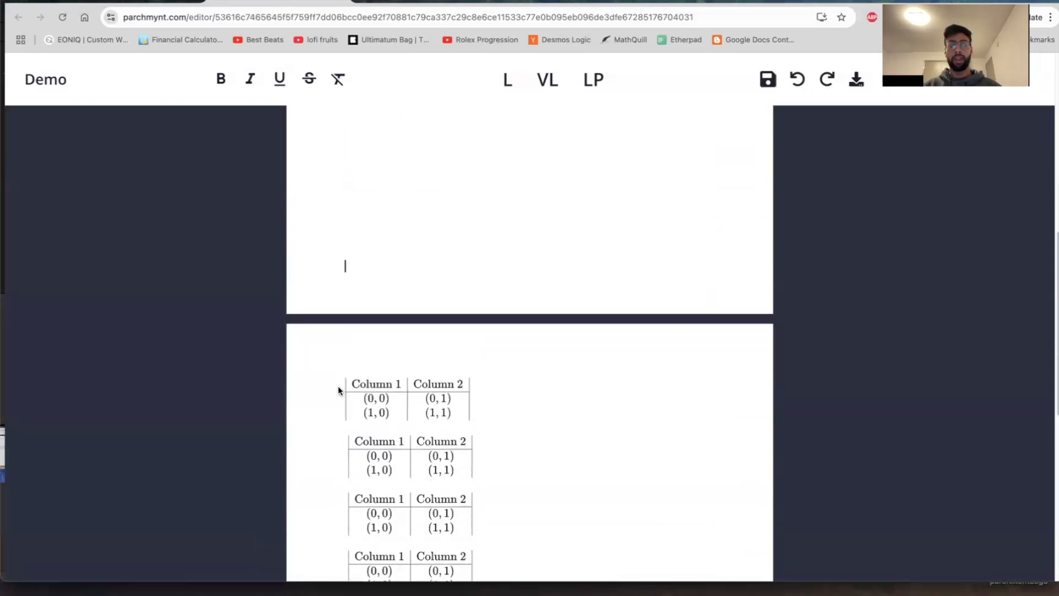
- Open the LP block on its new page and examine whether all its array code fits there
scroll(338, 386, "down", 2)
left_click(400, 333)
scroll(400, 334, "down", 6)
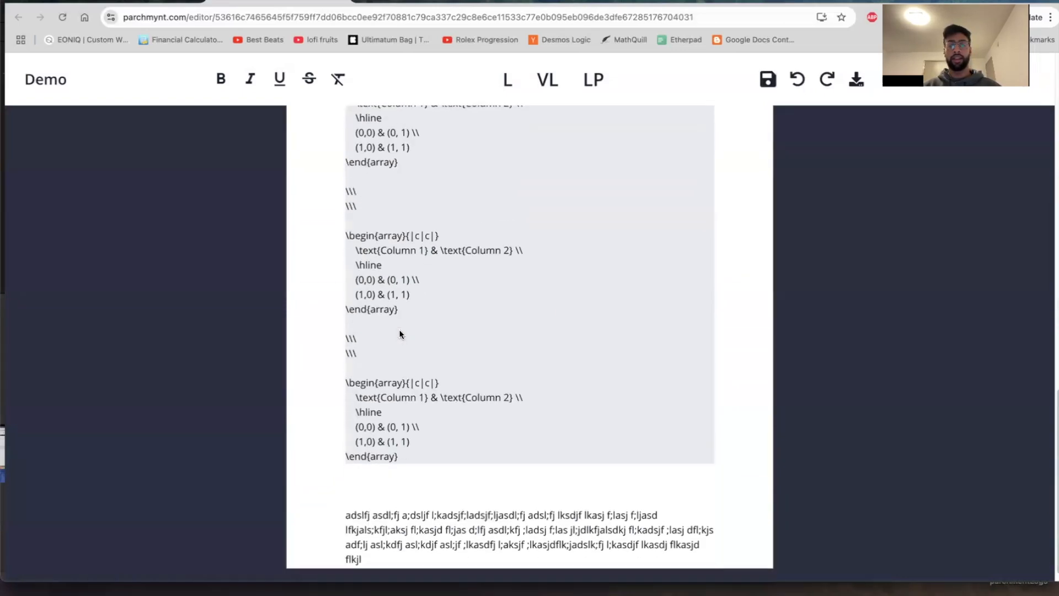
scroll(399, 333, "up", 2)
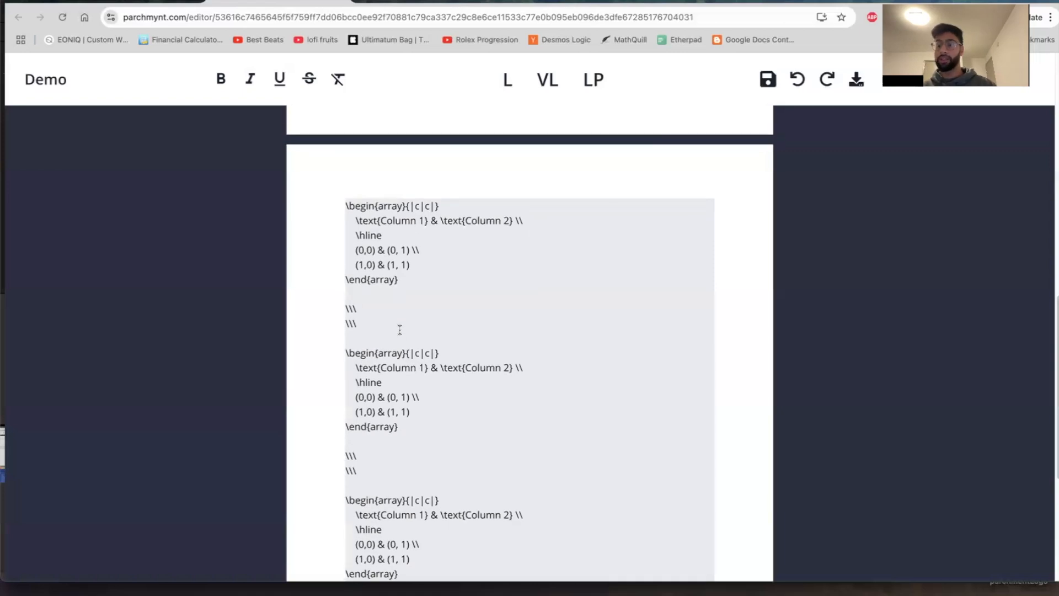
scroll(399, 333, "up", 1)
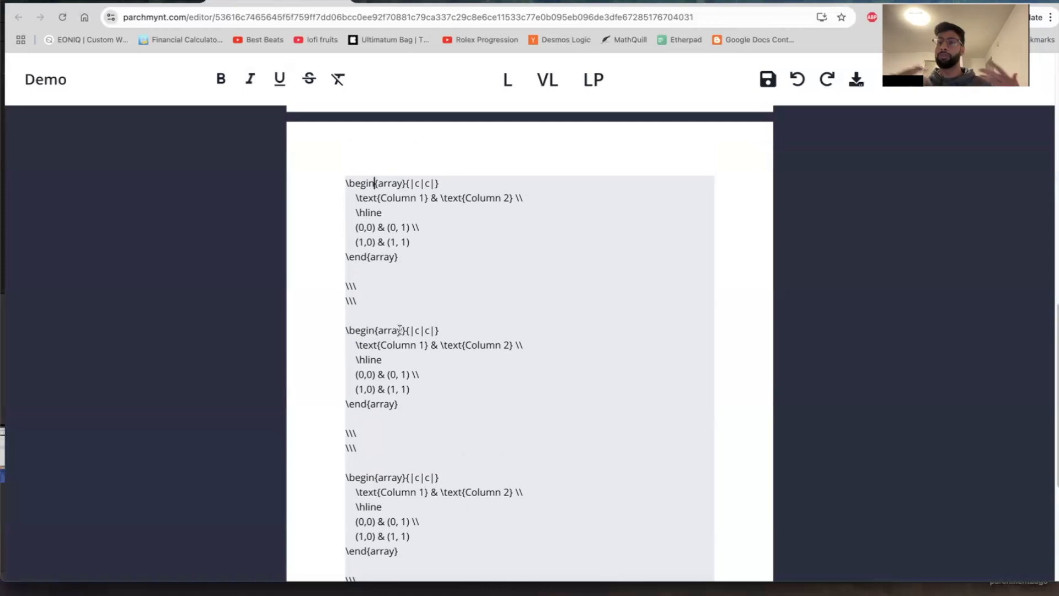
scroll(399, 330, "down", 1)
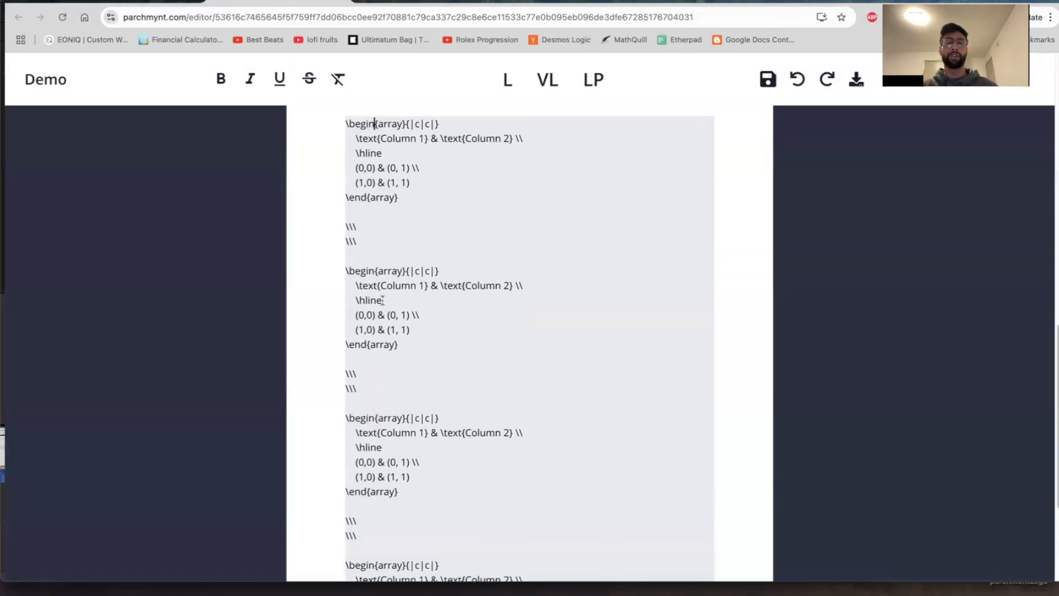
scroll(355, 255, "down", 2)
scroll(355, 252, "up", 1)
scroll(354, 252, "down", 2)
scroll(353, 248, "up", 3)
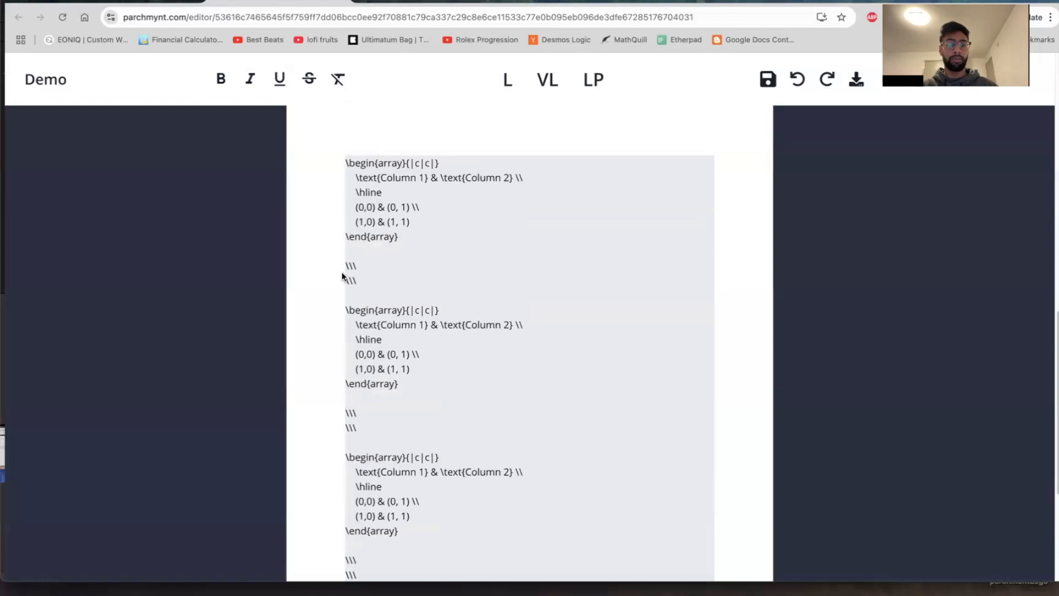
- Delete everything in the LP block after the first array and its first \\\ separator line
left_click_drag(349, 281, 346, 142)
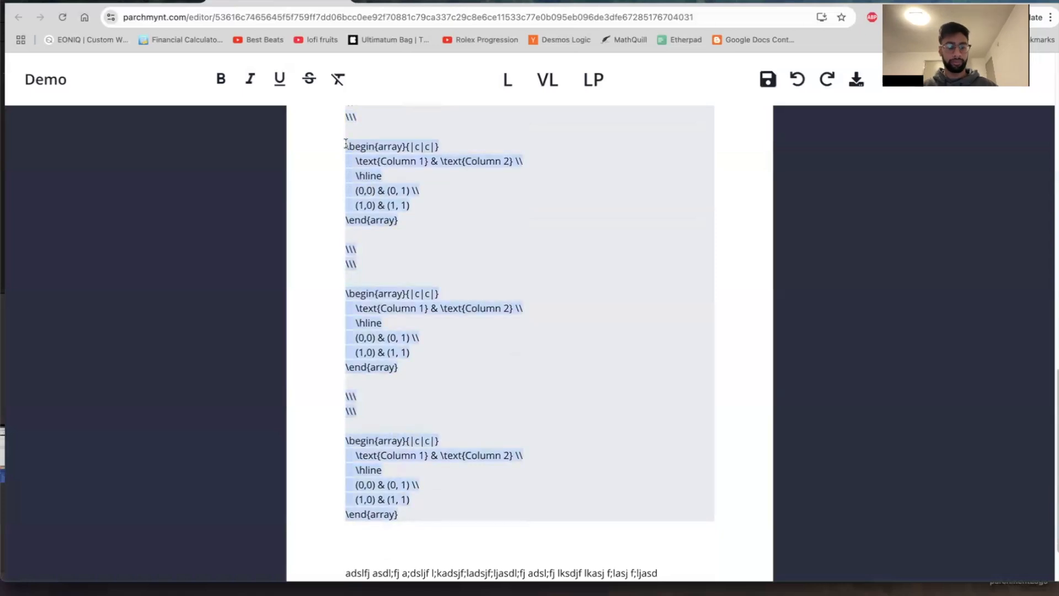
key("BackSpace")
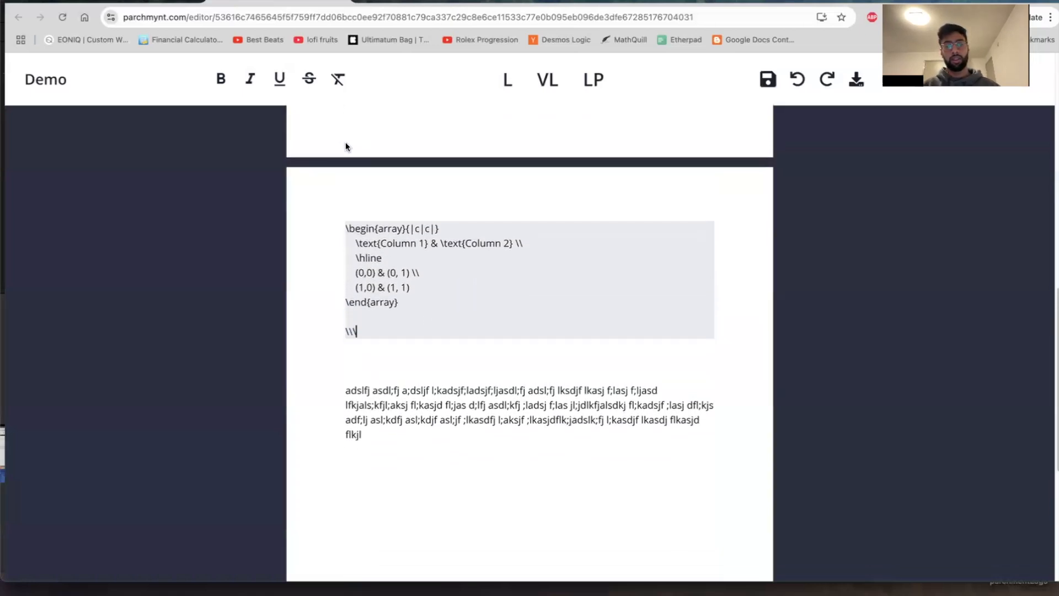
- Delete the trailing \\\ separator after the array and leave the LP block so the table renders
key("BackSpace")
key("BackSpace")
key("BackSpace")
key("BackSpace")
key("Down")
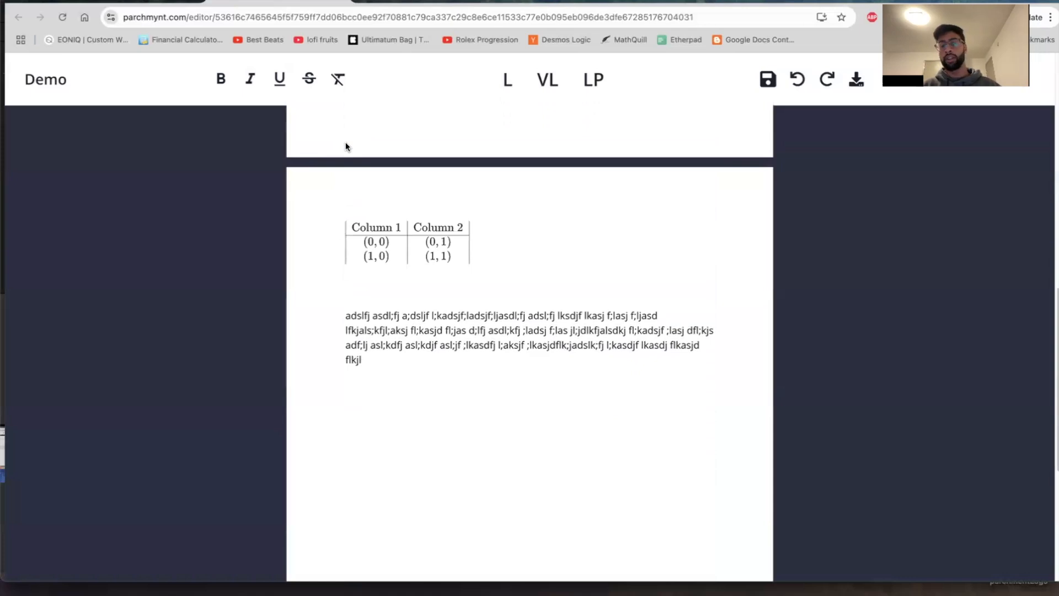
- Add a new LP block below the table, paste the copied array code, and delete its last array with the \\\ separators above it
key("Return")
left_click(591, 80)
key("ctrl+v")
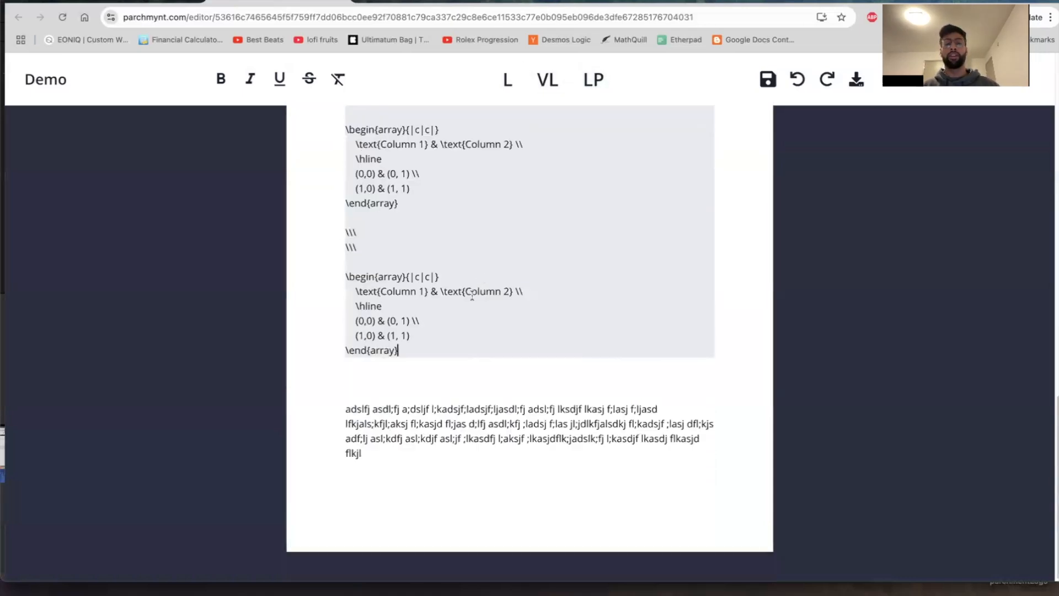
left_click_drag(411, 353, 337, 225)
key("BackSpace")
key("Down")
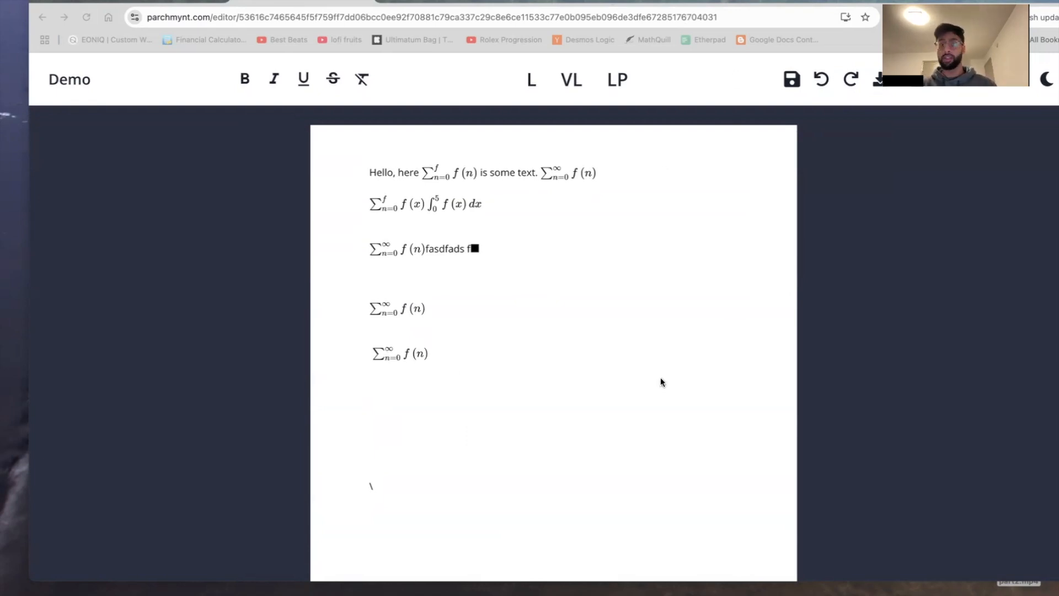
- Enter the filler lines asdfadsf and adsfasdfasd below the last formula, and dafasdfasdf further down after blank space
left_click(389, 409)
type("asdfadsf")
key("Return")
type("adsfasdfasd")
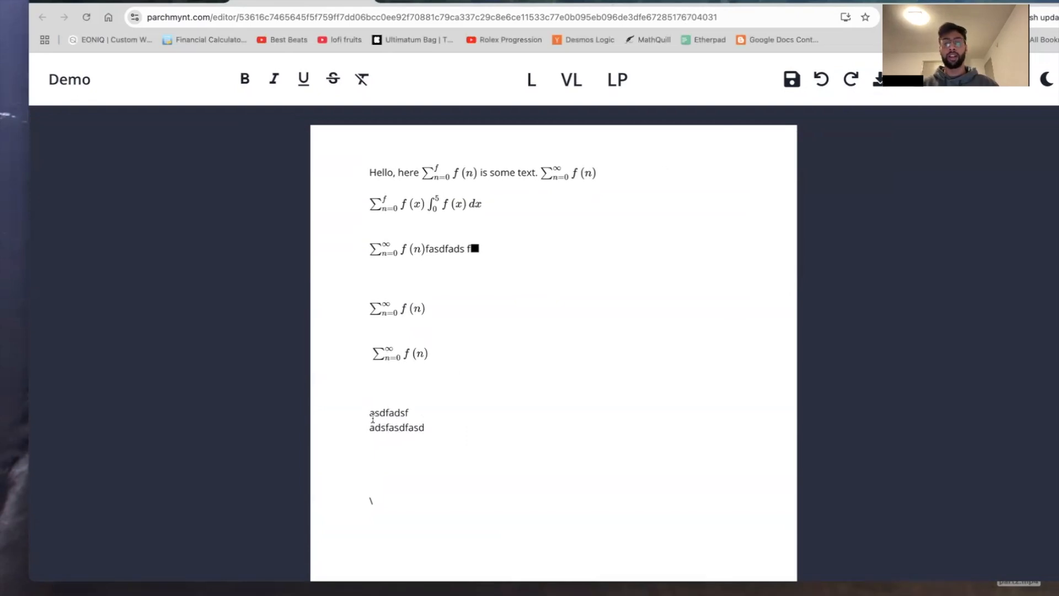
mouse_move(385, 413)
left_mouse_down()
mouse_move(388, 434)
mouse_move(406, 432)
mouse_move(388, 432)
left_mouse_up()
type("dafasdfasdf")
- Select from within the first filler line into the third and examine up close how the highlight treats the blank lines between
left_click_drag(377, 412, 389, 473)
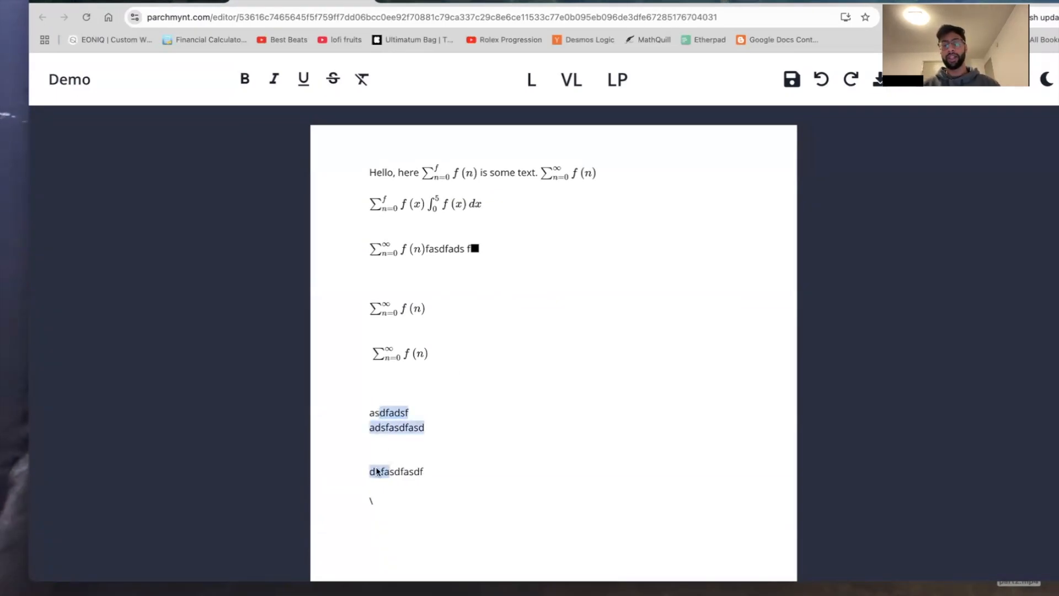
scroll(384, 426, "down", 1)
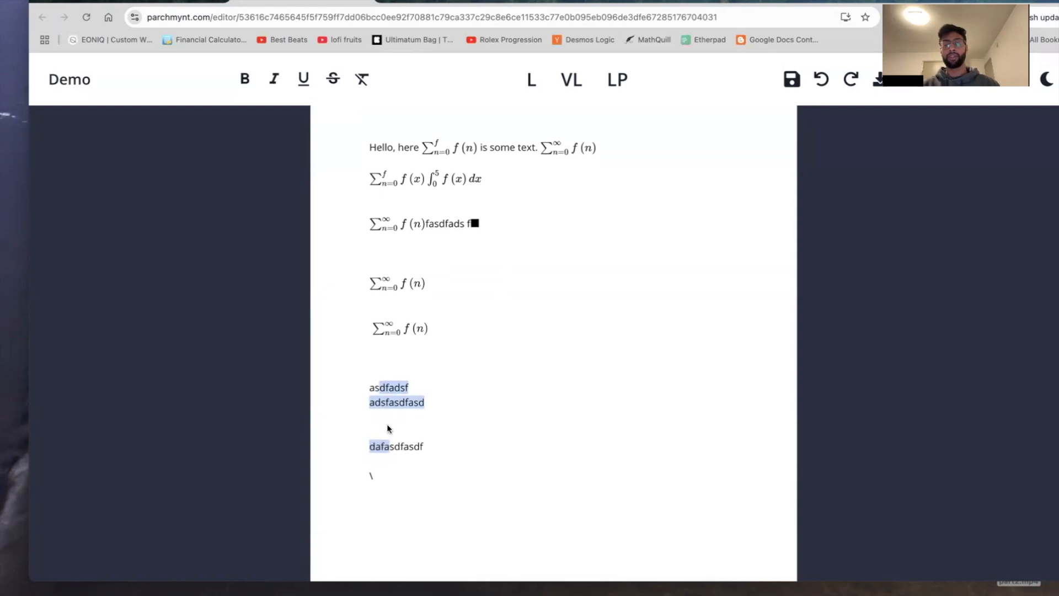
scroll(381, 419, "up", 5)
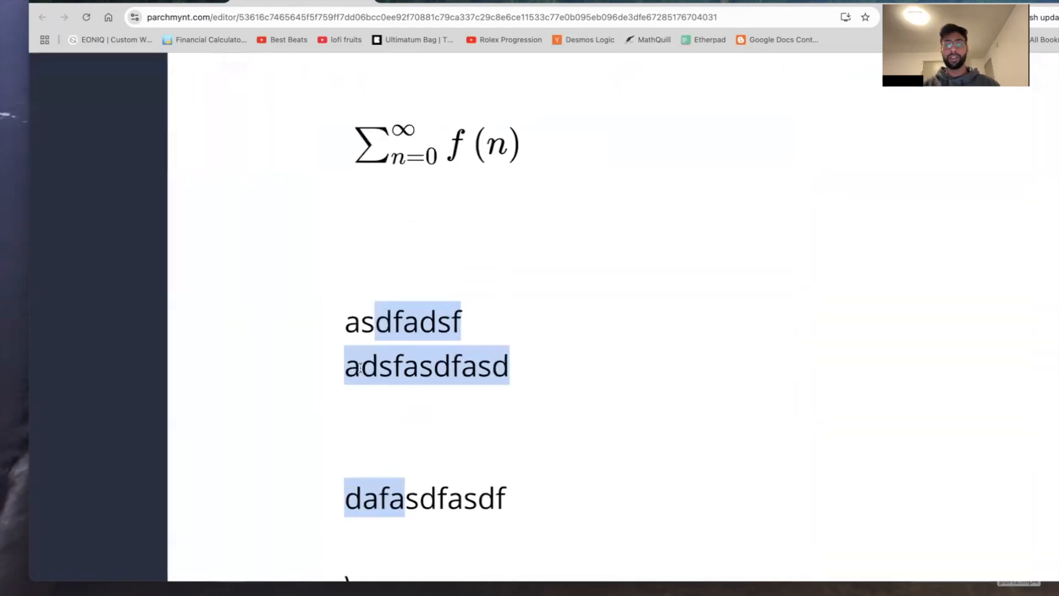